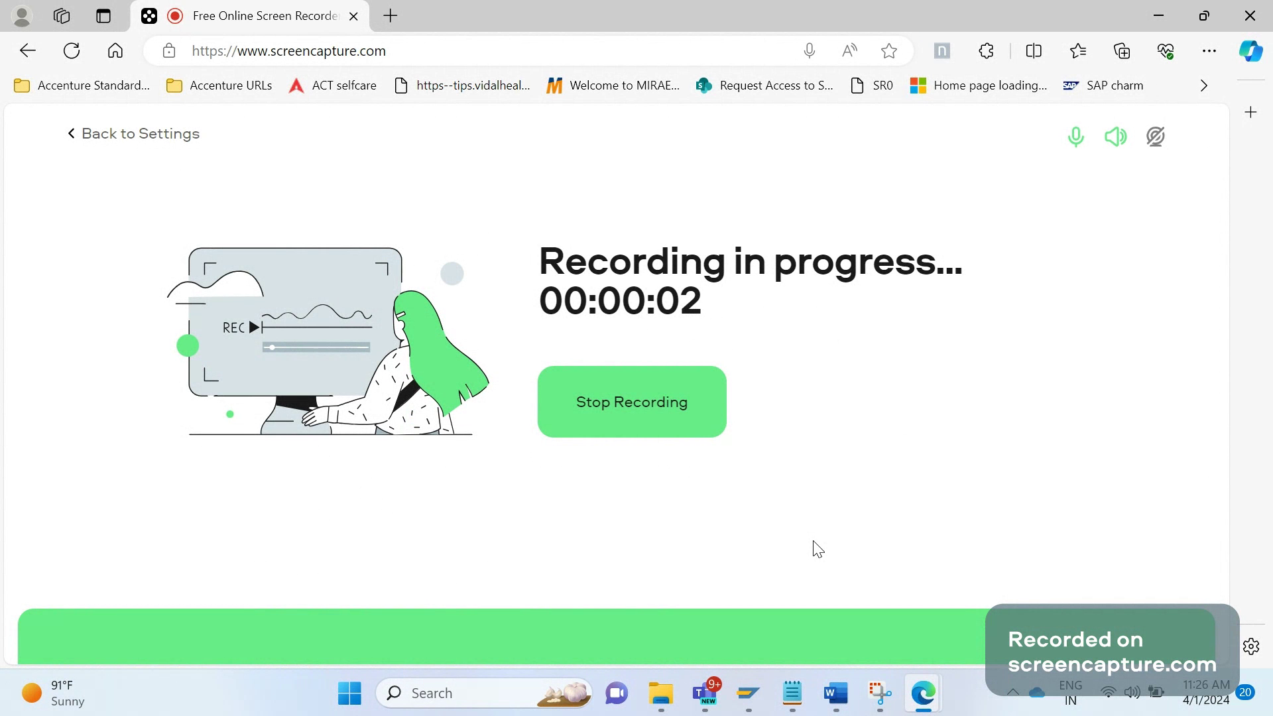
# - Switch from the screen recorder to the 'SAP SD Enhancements' Word document
pyautogui.click(836, 693)
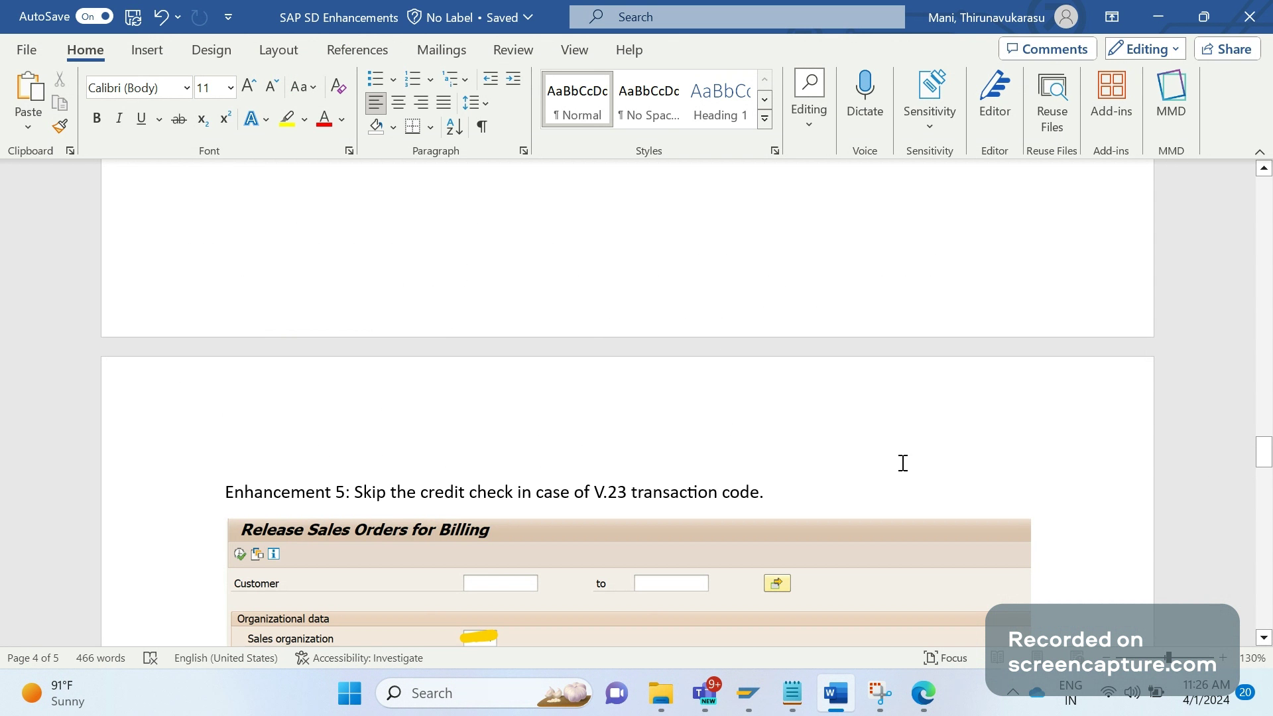
# - Scroll down to Enhancement 5 and its V.23 Release Sales Orders for Billing screenshot
pyautogui.scroll(-5, 902, 464)
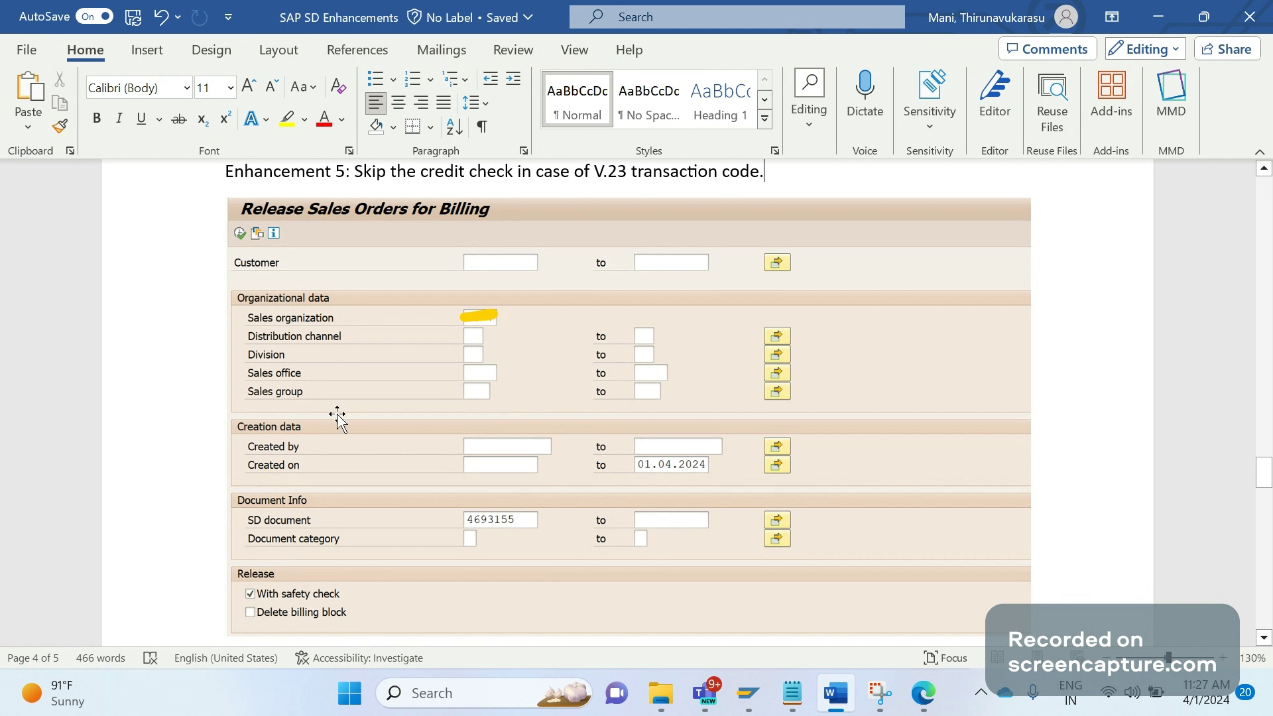
# - Dismiss the broken-connection error and start the S4HANA logon from SAP Logon
pyautogui.moveTo(761, 689)
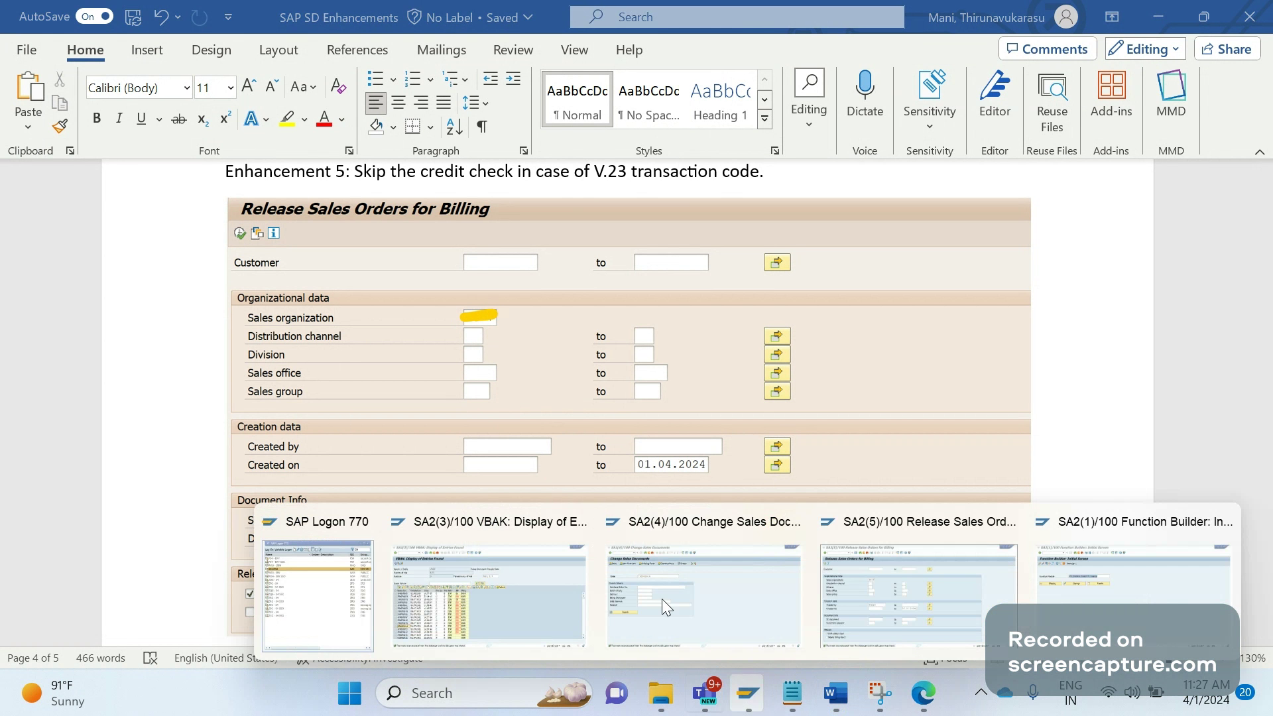
pyautogui.click(858, 593)
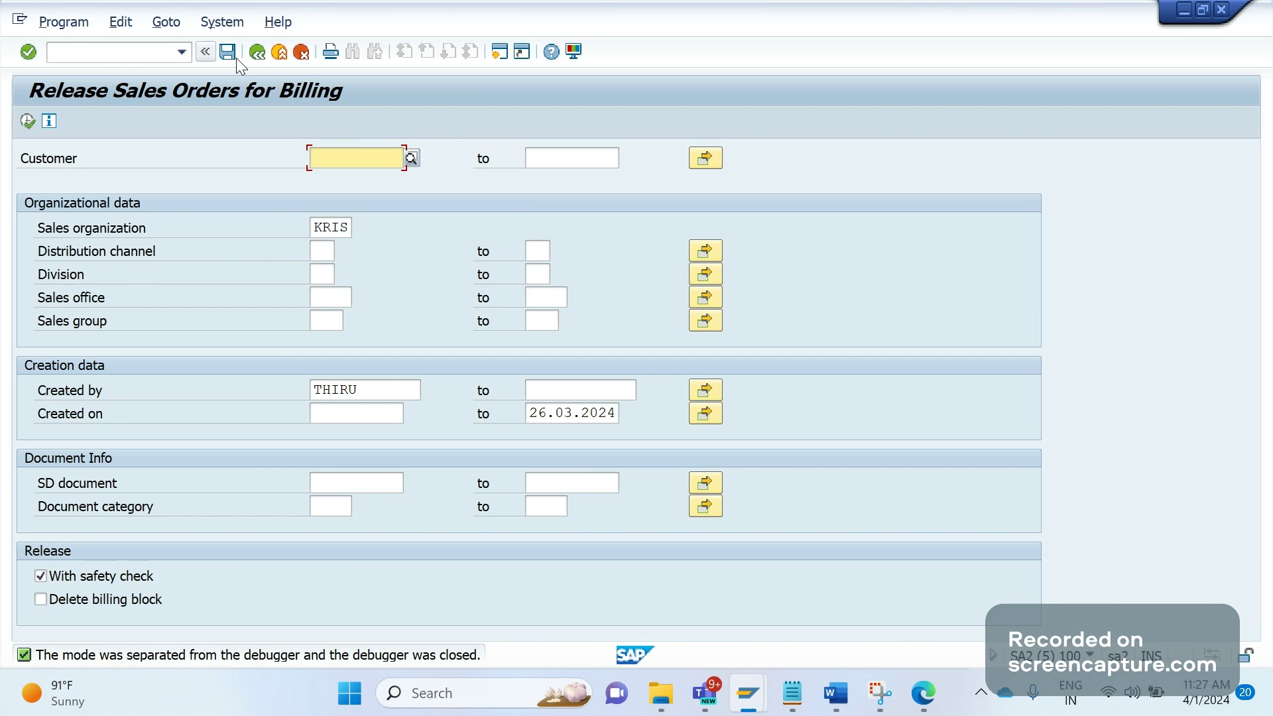
pyautogui.click(264, 54)
pyautogui.click(775, 438)
pyautogui.moveTo(748, 693)
pyautogui.click(499, 574)
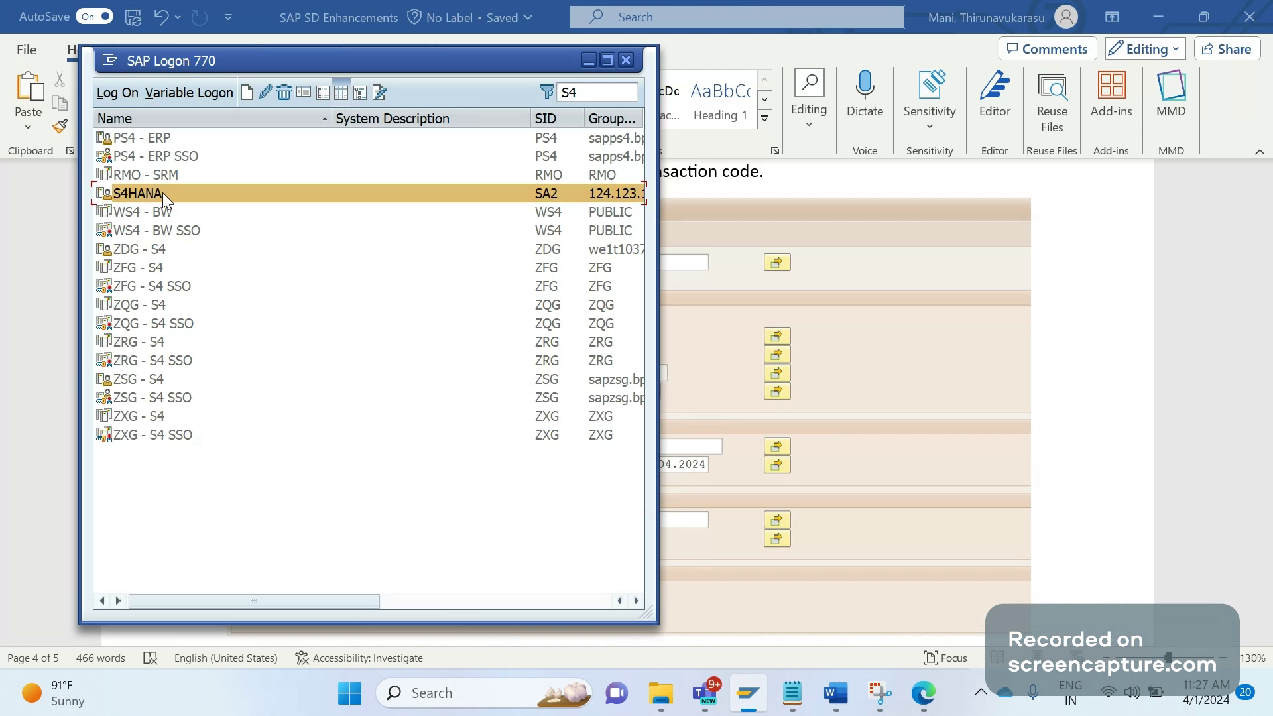
pyautogui.doubleClick(163, 198)
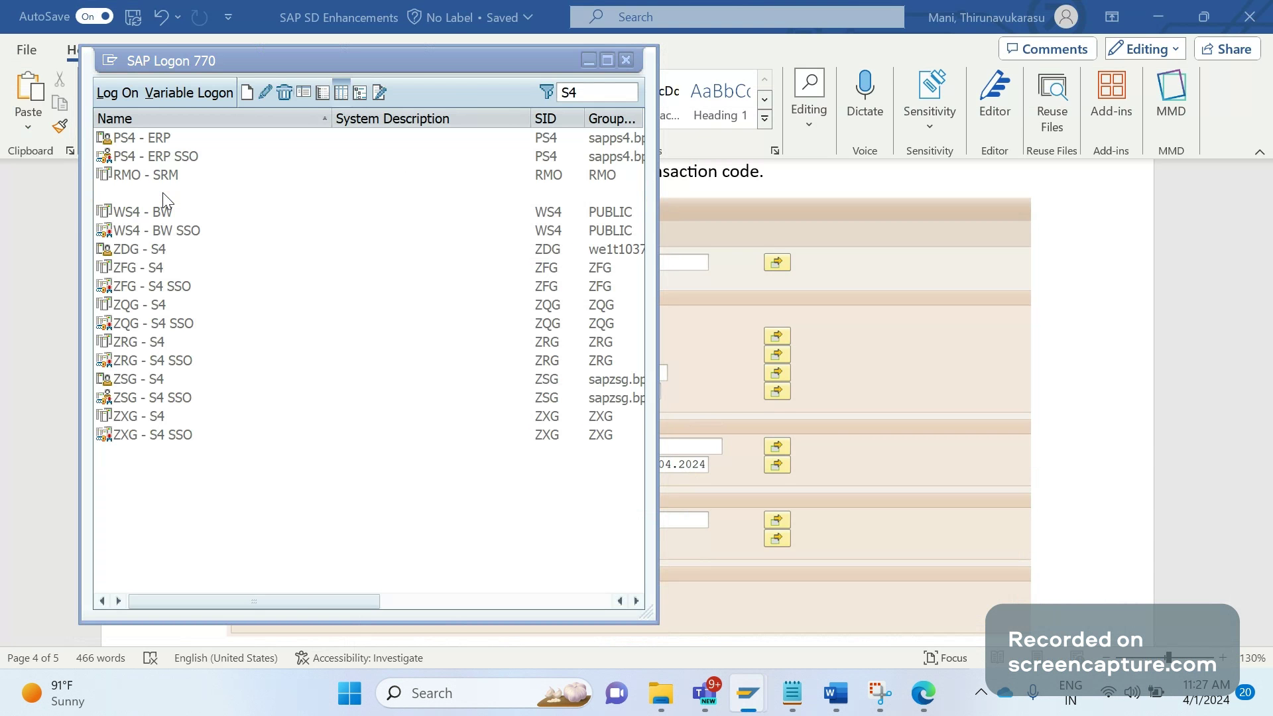
# - Log on with the saved user name and password, ending the user's other sessions
pyautogui.press('BackSpace')
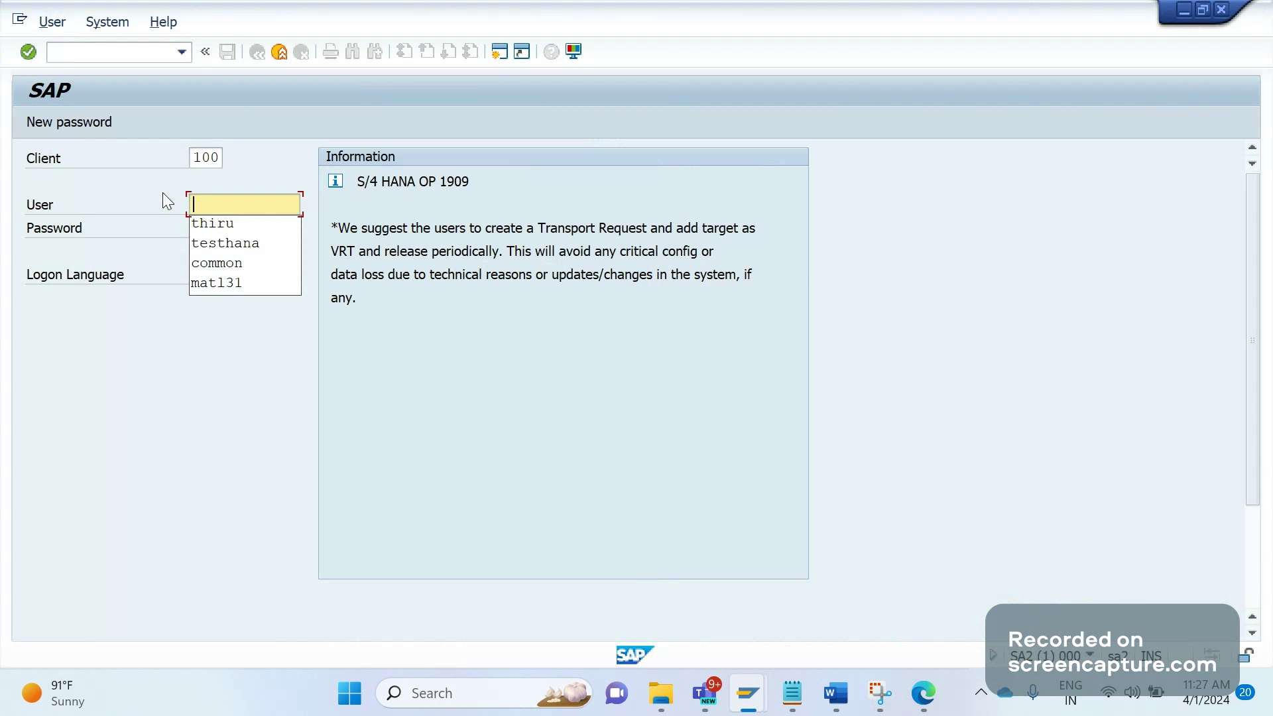
pyautogui.press('Down')
pyautogui.press('Return')
pyautogui.press('Tab')
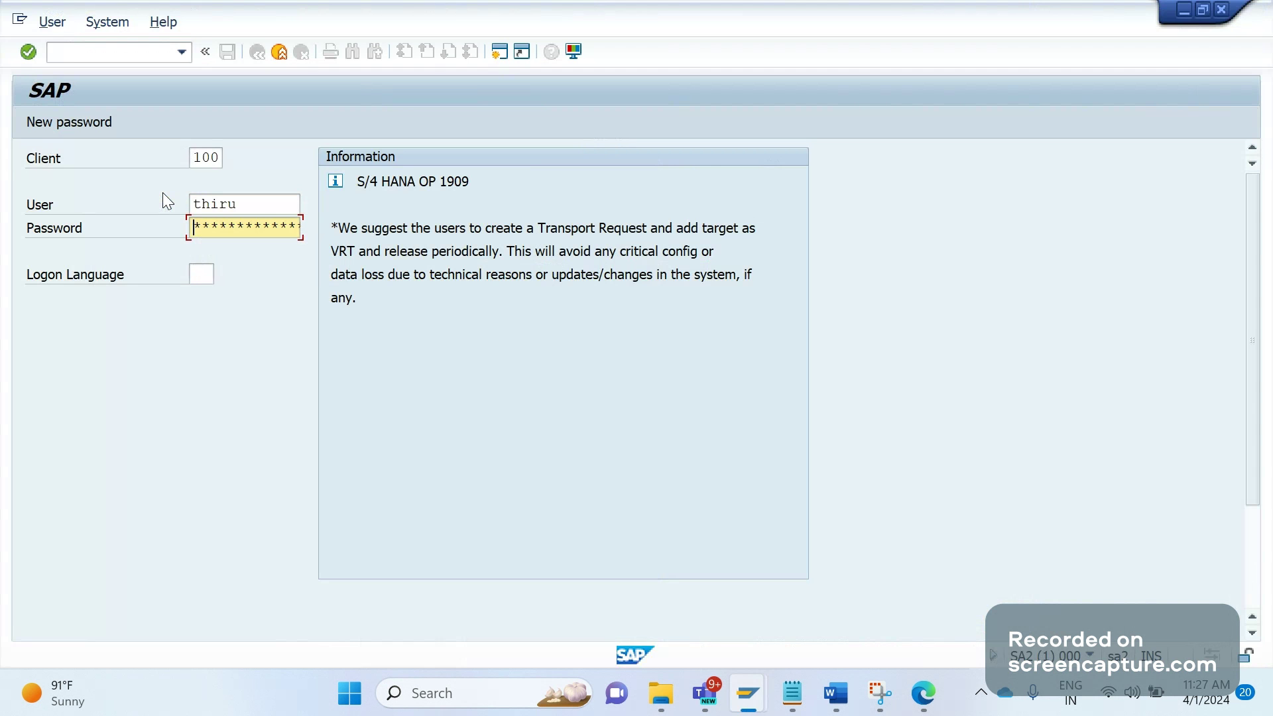
pyautogui.write('**')
pyautogui.press('Left')
pyautogui.press('Right')
pyautogui.press('Right')
pyautogui.press('Right')
pyautogui.press('Right')
pyautogui.press('Right')
pyautogui.press('Right')
pyautogui.press('Right')
pyautogui.press('Right')
pyautogui.press('Right')
pyautogui.press('Right')
pyautogui.press('Return')
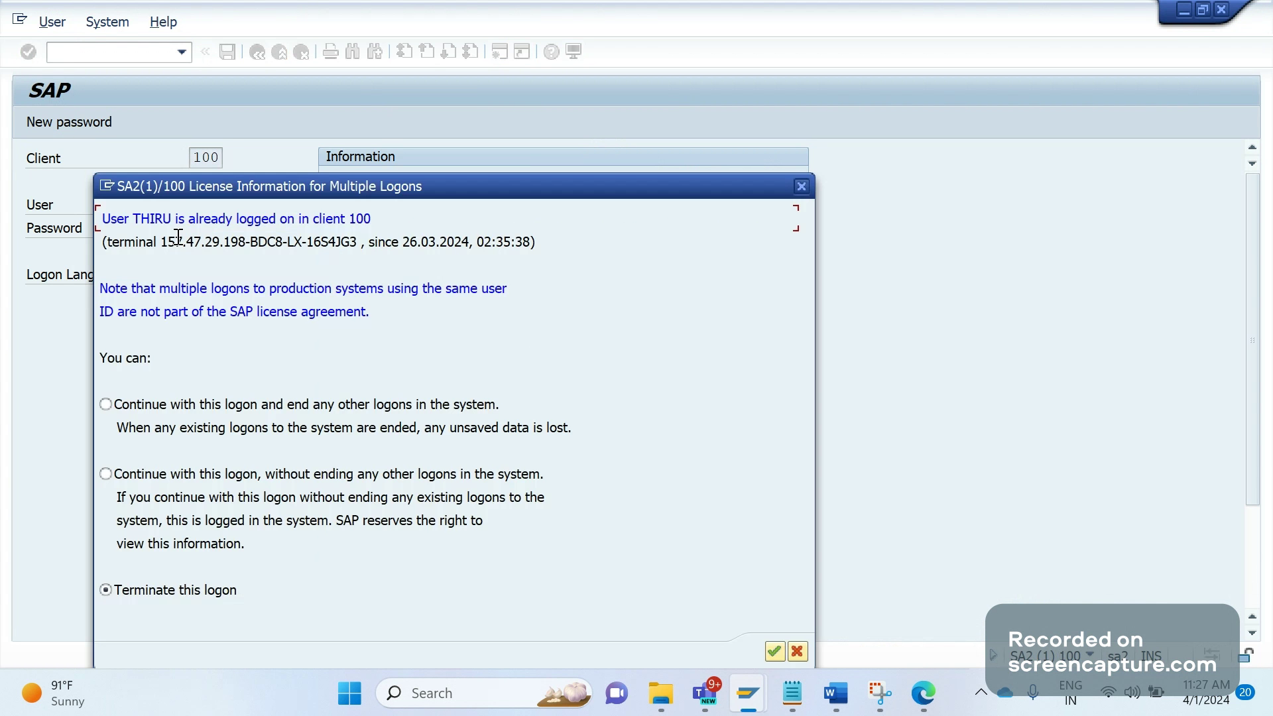
pyautogui.click(211, 406)
pyautogui.press('Return')
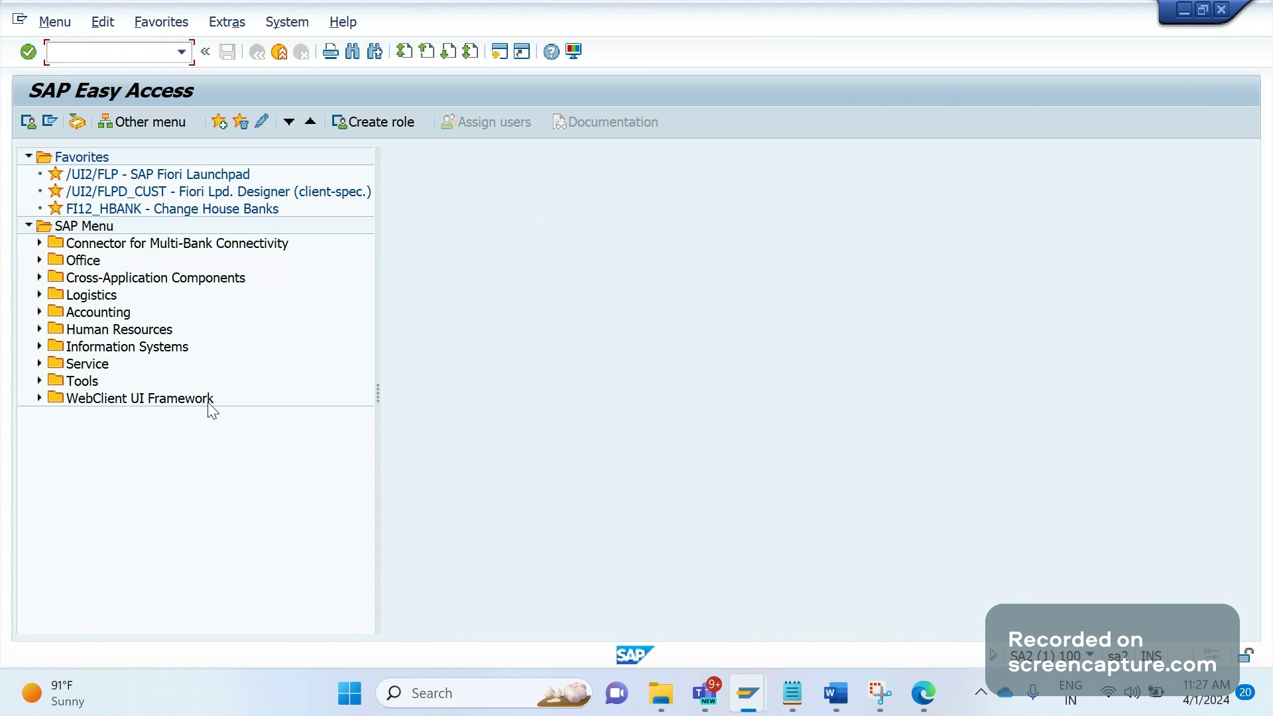
# - Run V.23 for sales organization KRIS with the Created by filter cleared
pyautogui.write('v.23')
pyautogui.press('Return')
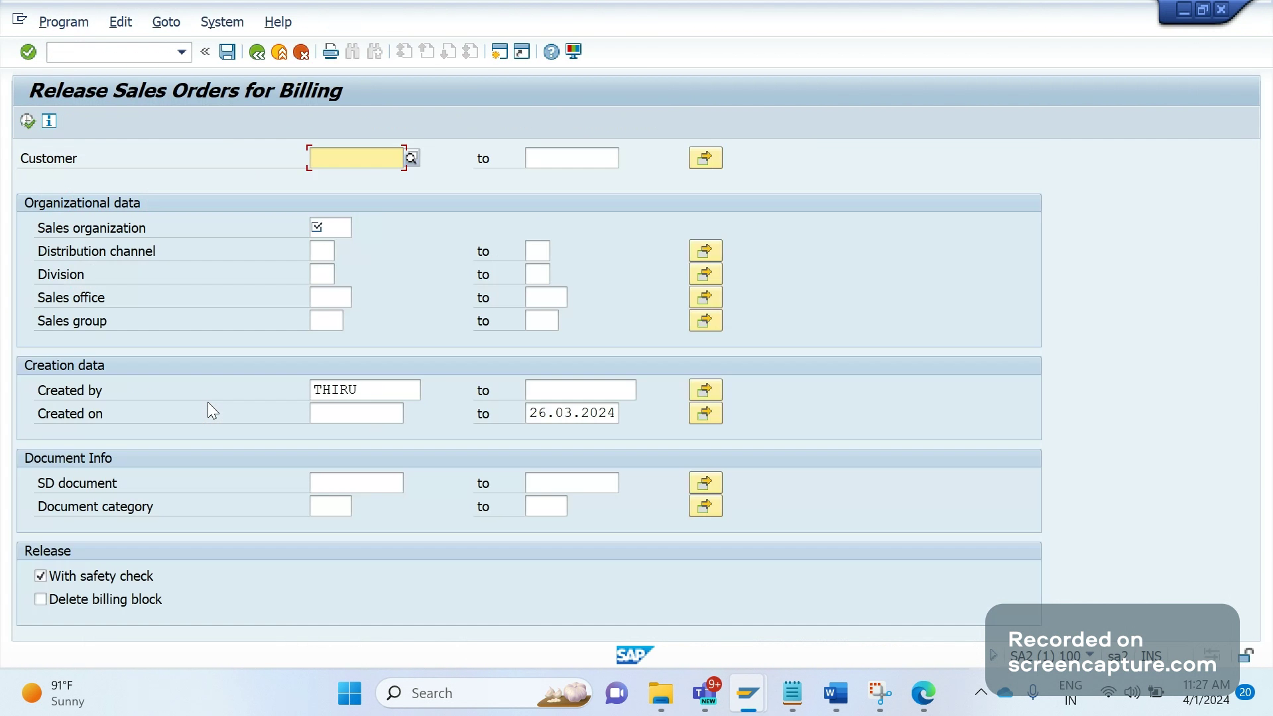
pyautogui.click(366, 389)
pyautogui.press('BackSpace')
pyautogui.press('BackSpace')
pyautogui.press('BackSpace')
pyautogui.press('BackSpace')
pyautogui.press('BackSpace')
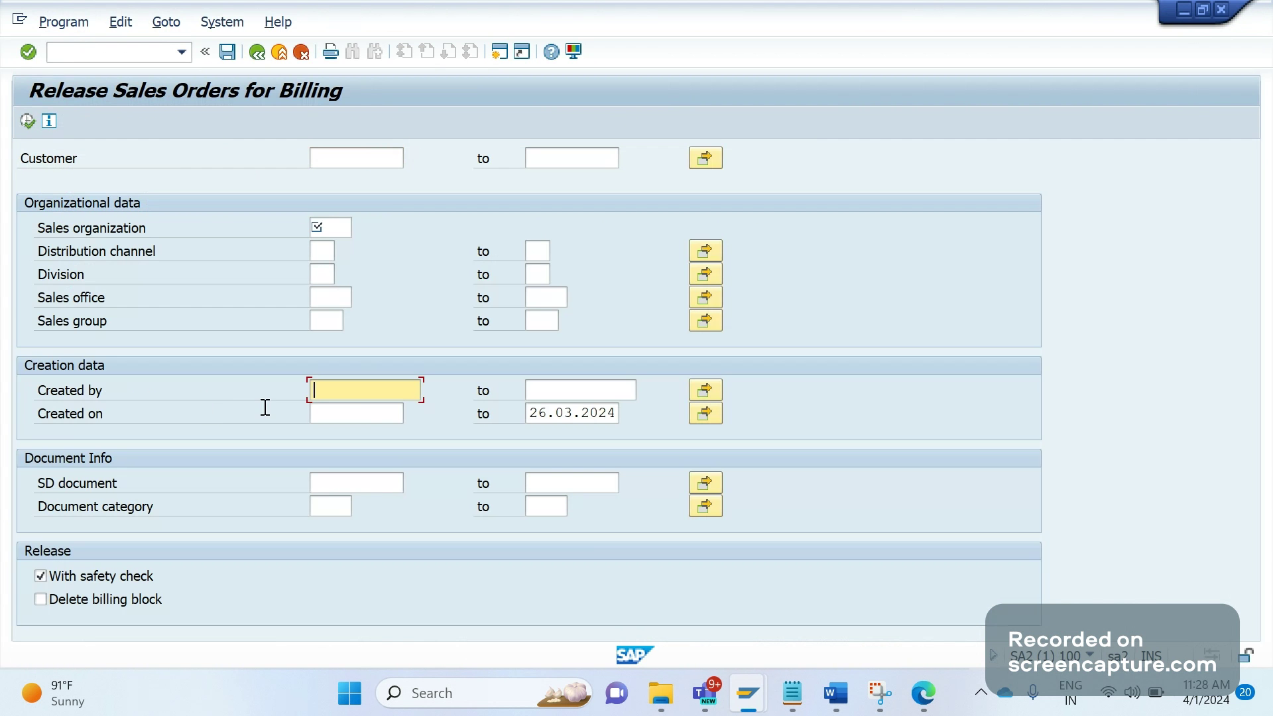
pyautogui.click(328, 229)
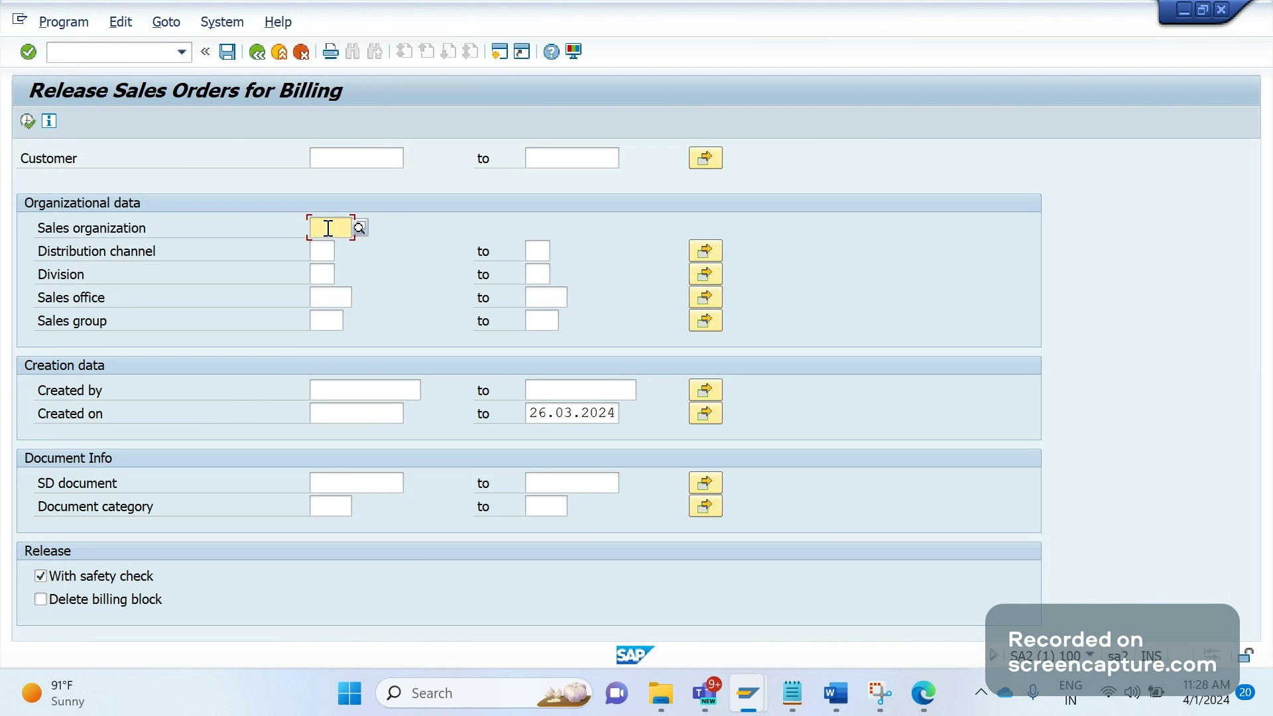
pyautogui.write('KRIS')
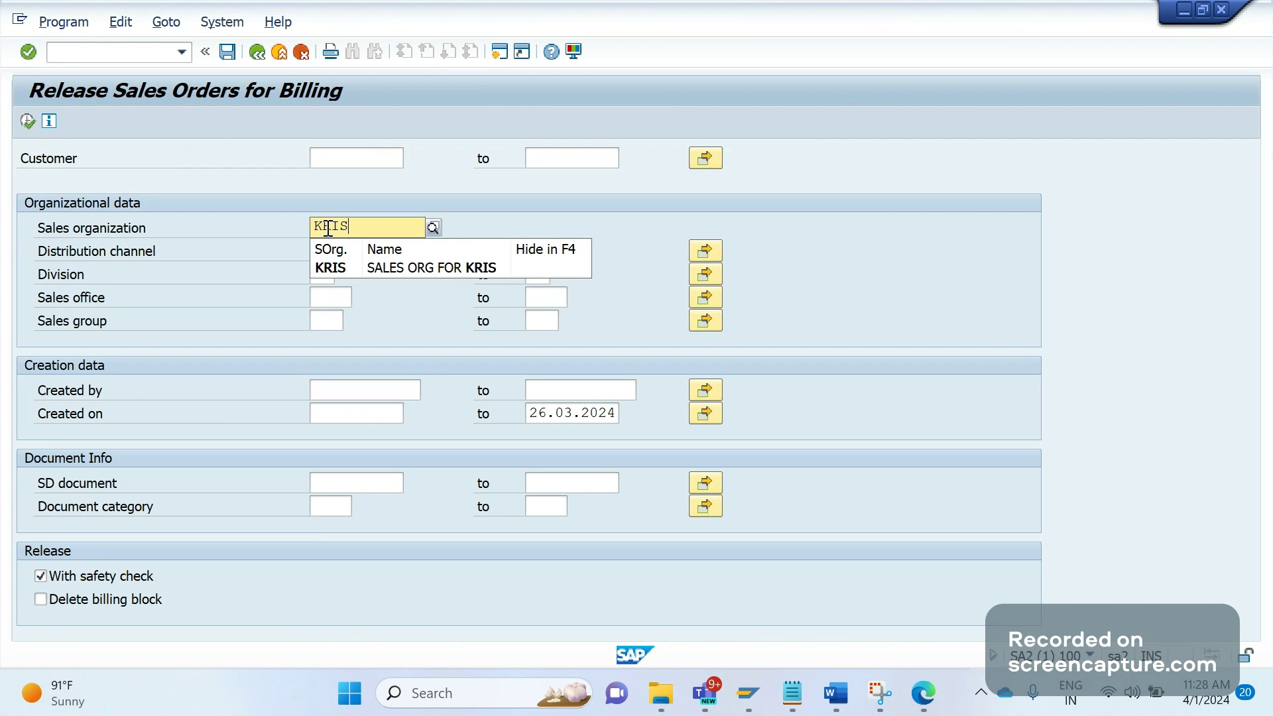
pyautogui.click(332, 267)
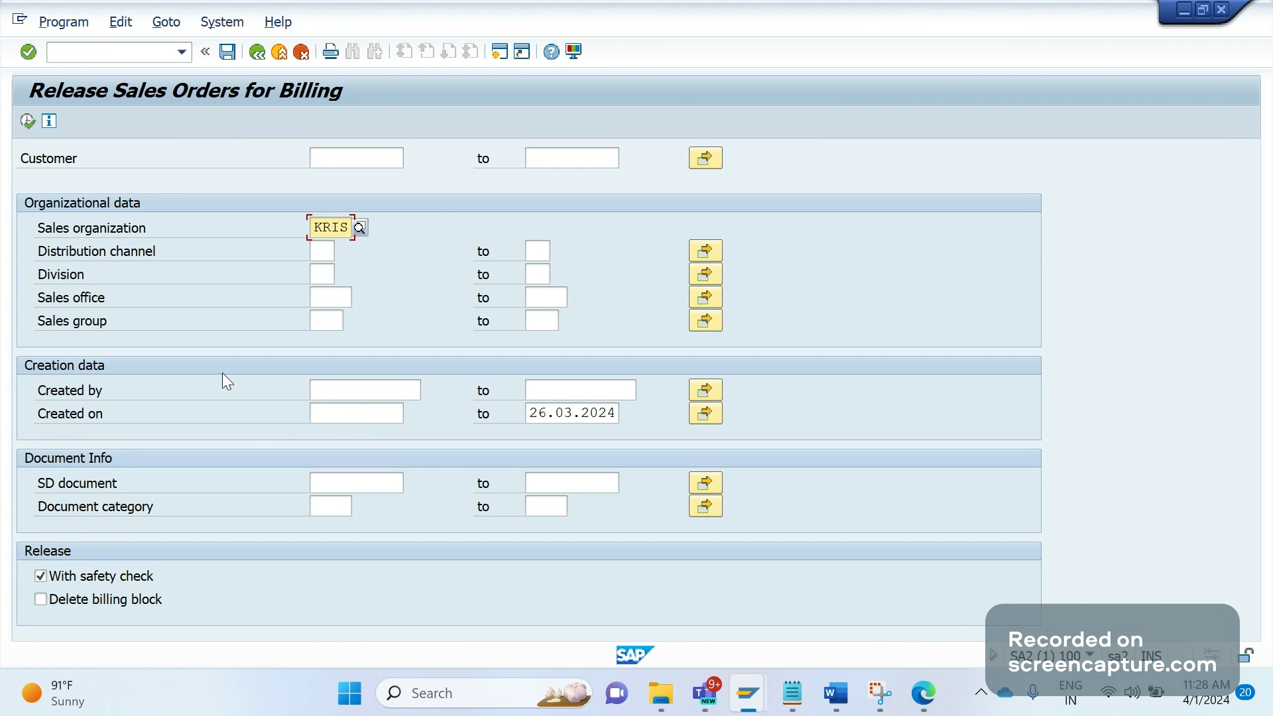
pyautogui.click(31, 125)
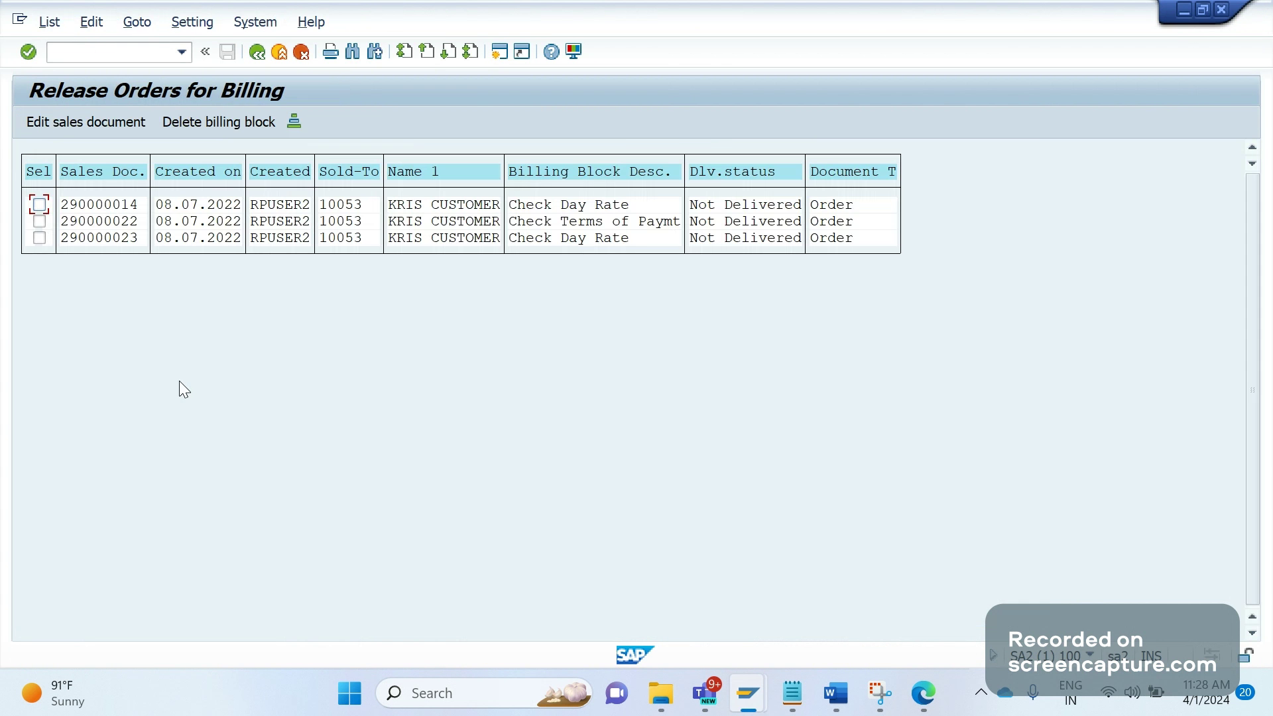
# - Tick the Sel boxes for orders 290000014, 290000022 and 290000023
pyautogui.click(39, 204)
pyautogui.click(39, 220)
pyautogui.click(39, 237)
pyautogui.click(40, 221)
# - Switch to Word and scroll down to the Release Orders for Billing screenshots
pyautogui.click(837, 695)
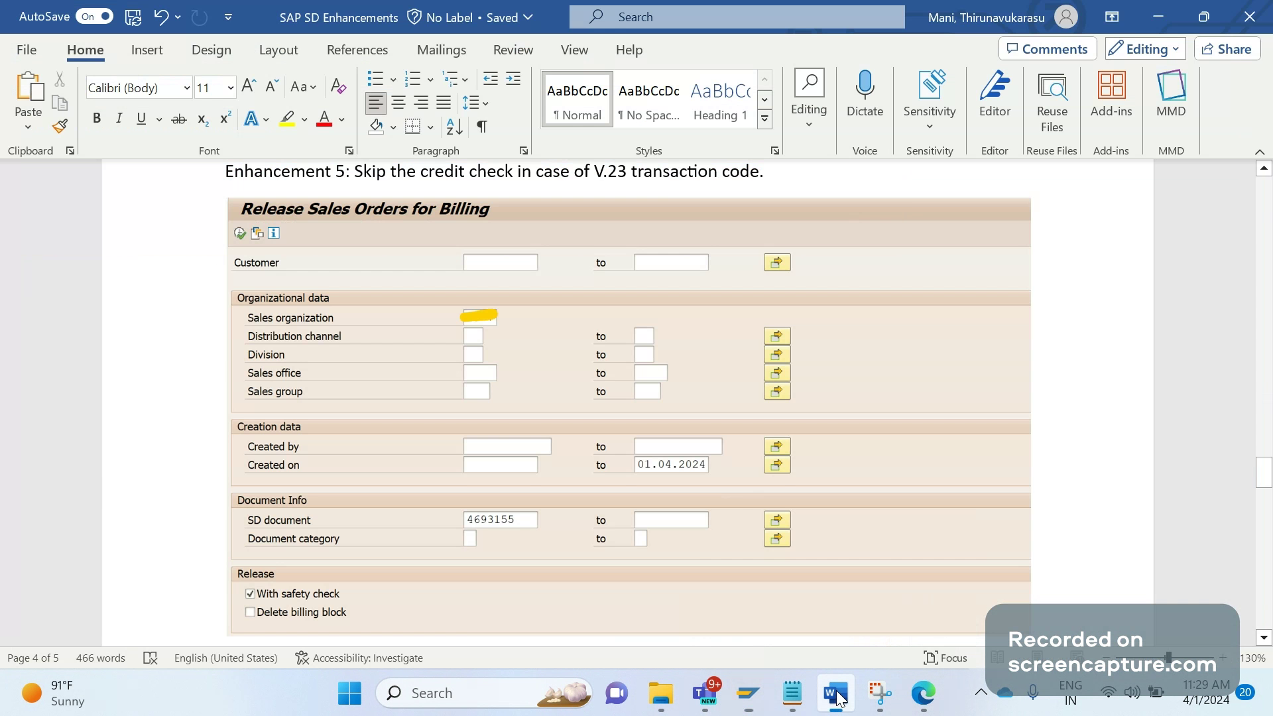
pyautogui.click(1264, 638)
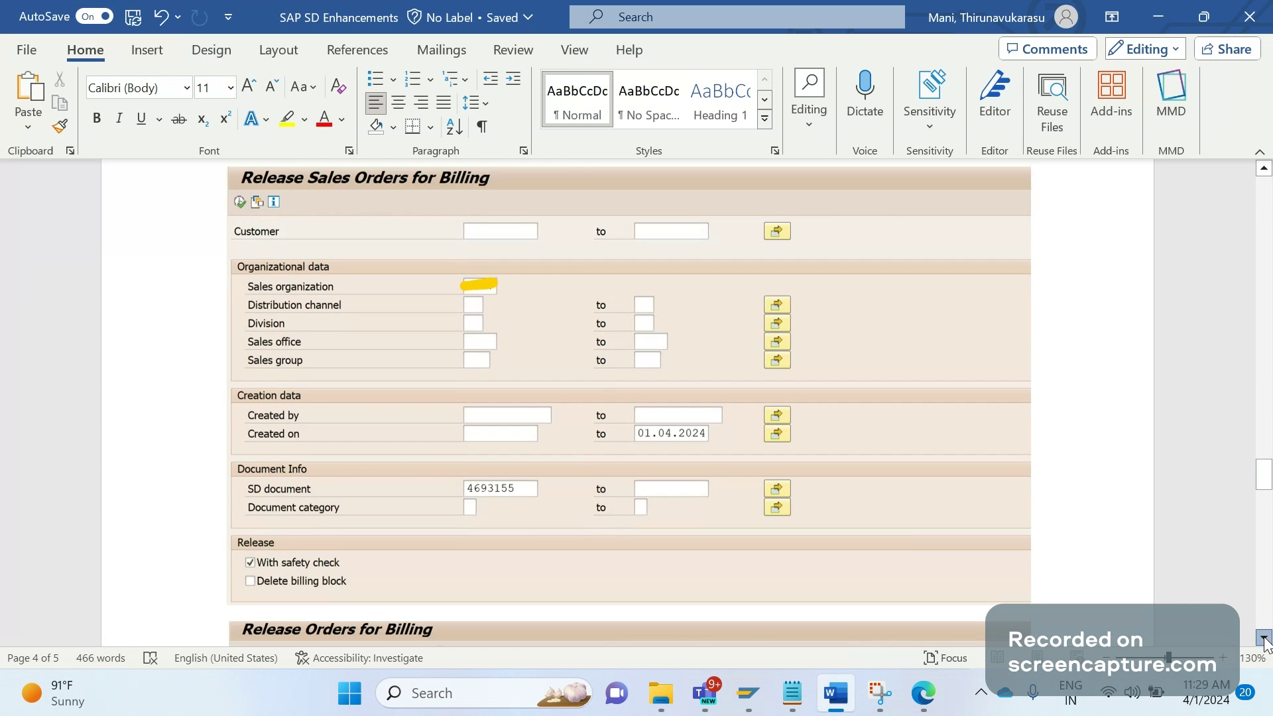
pyautogui.scroll(-3, 1264, 638)
pyautogui.scroll(-3, 1264, 638)
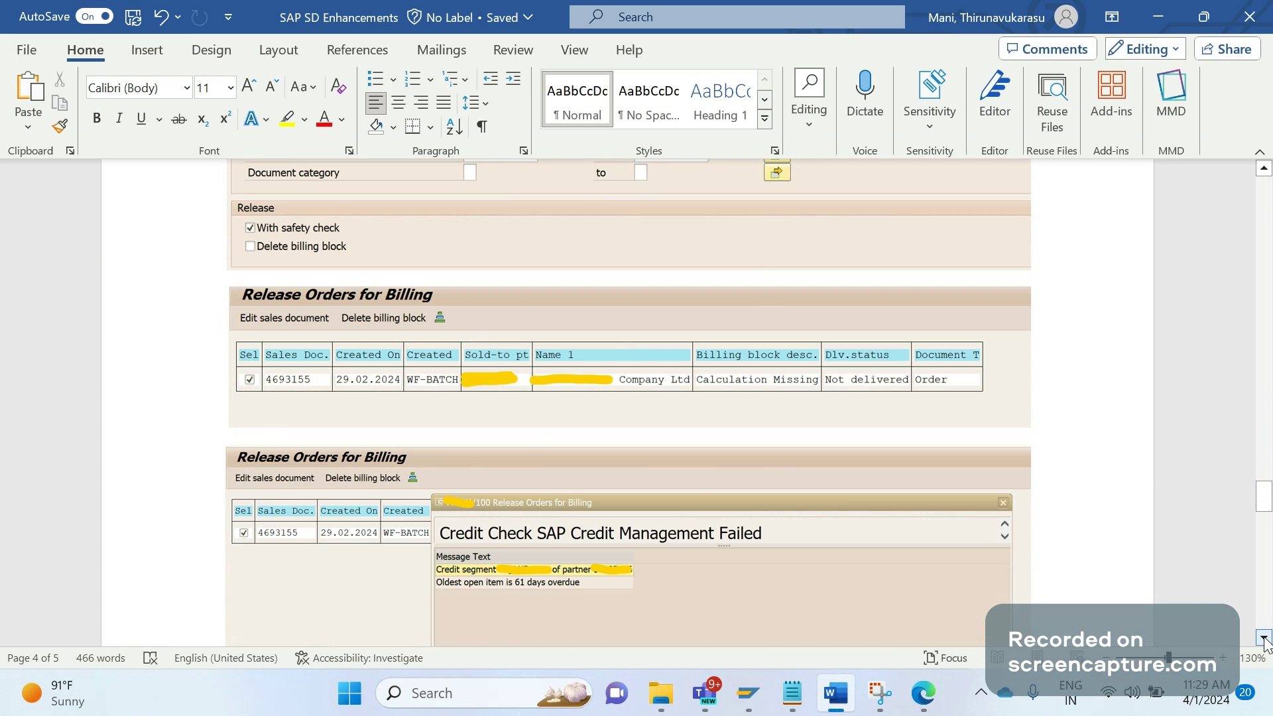
pyautogui.scroll(-3, 1264, 638)
pyautogui.scroll(-1, 1264, 639)
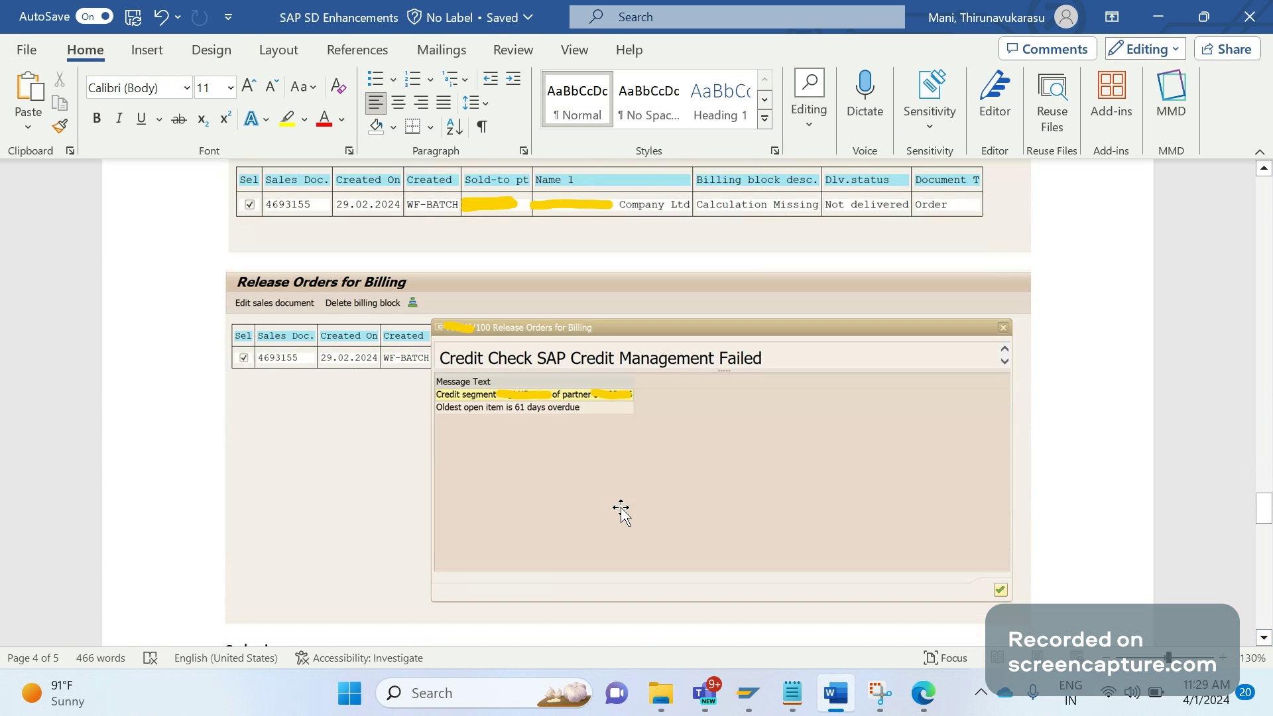
# - Compare against the SAP order list, then view the Credit Check Failed screenshot
pyautogui.hotkey('alt', 'Tab')
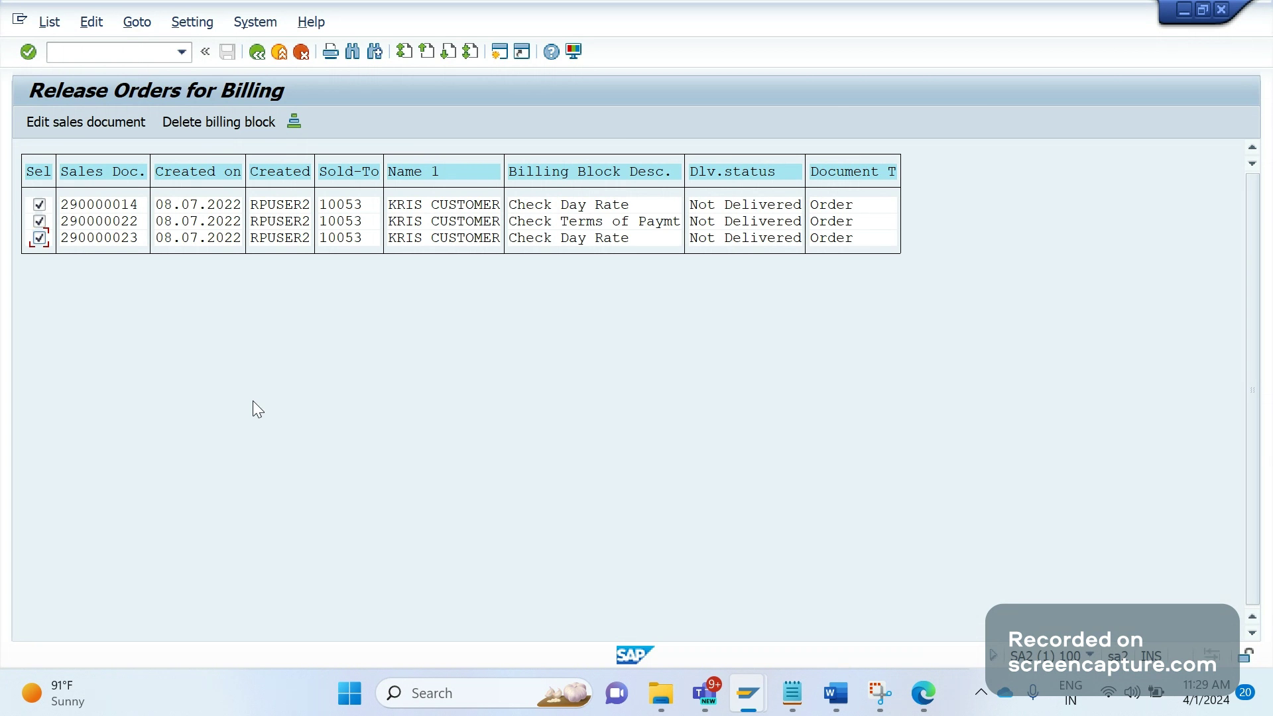
pyautogui.hotkey('alt', 'Tab')
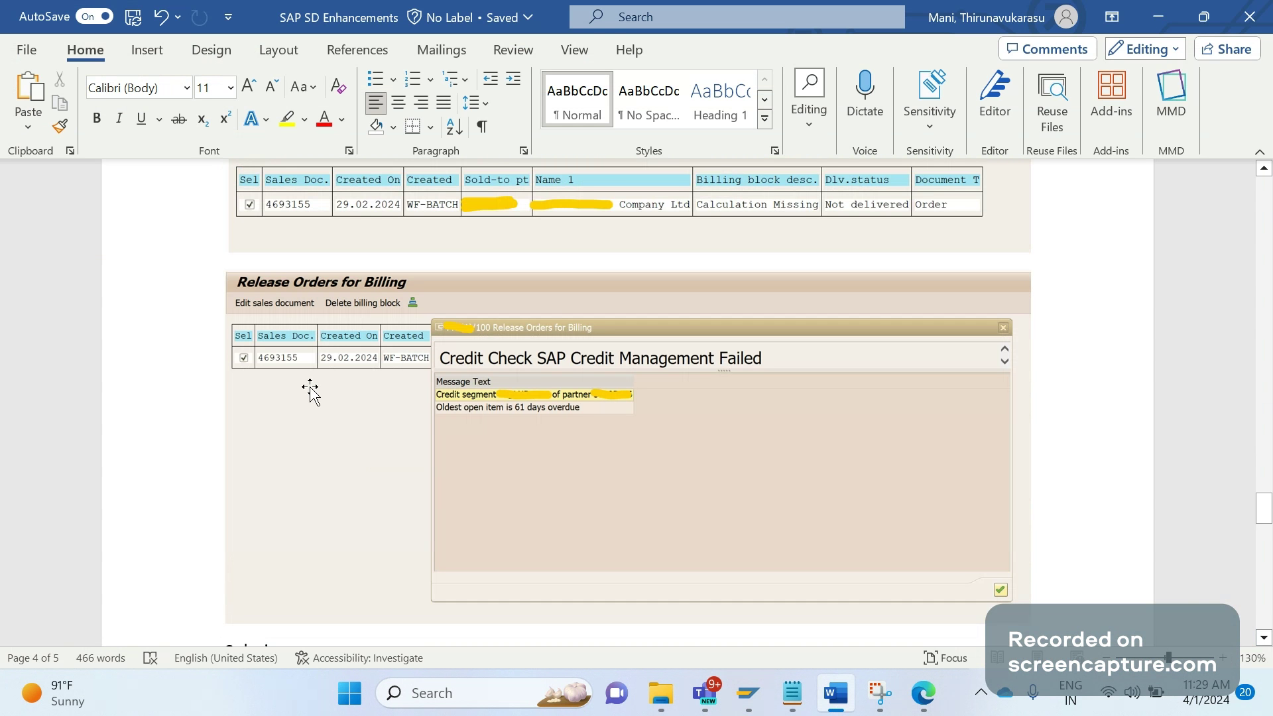
pyautogui.click(1263, 169)
pyautogui.click(1264, 170)
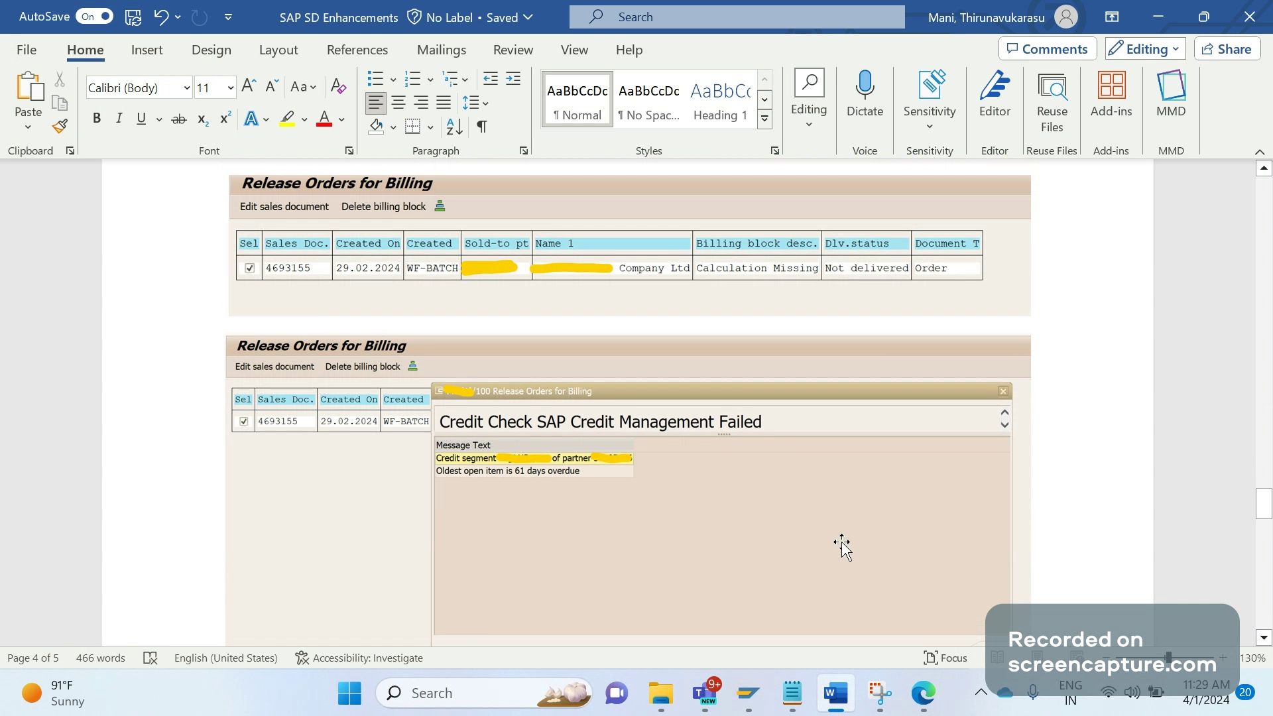
pyautogui.click(1262, 638)
# - Return to the SAP list with all three KRIS orders marked for release
pyautogui.click(1263, 638)
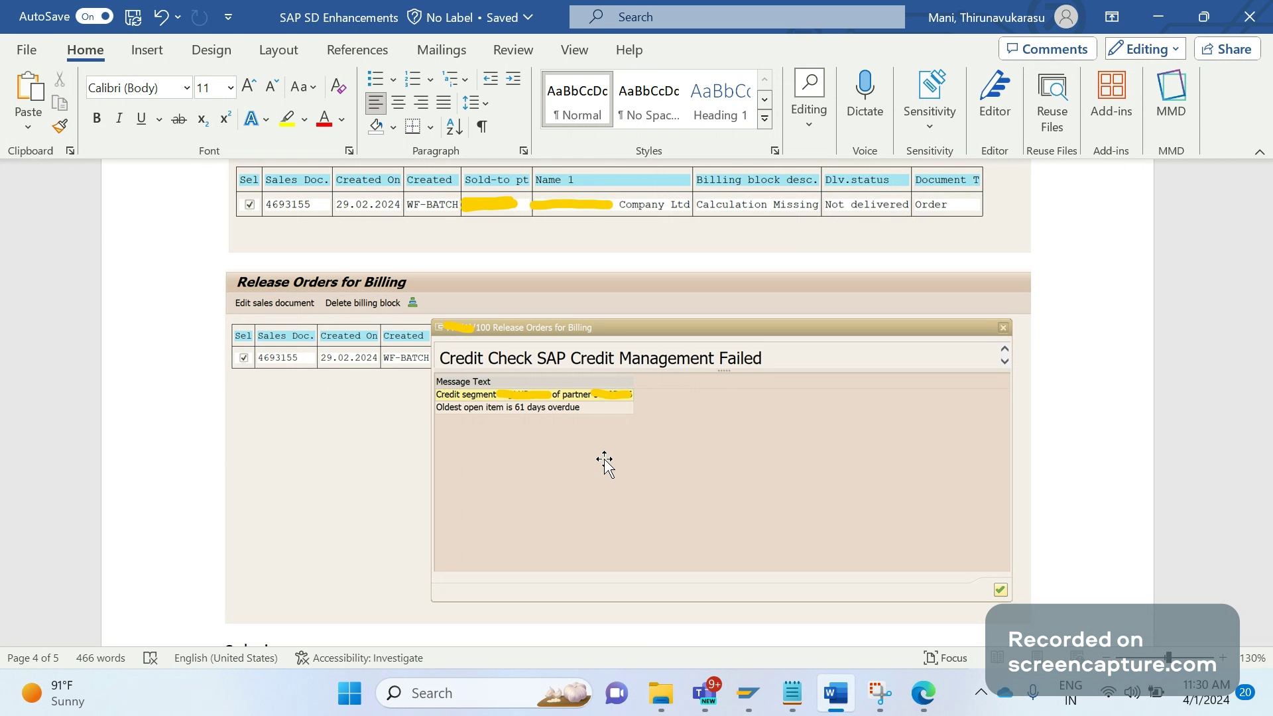
pyautogui.hotkey('alt', 'Tab')
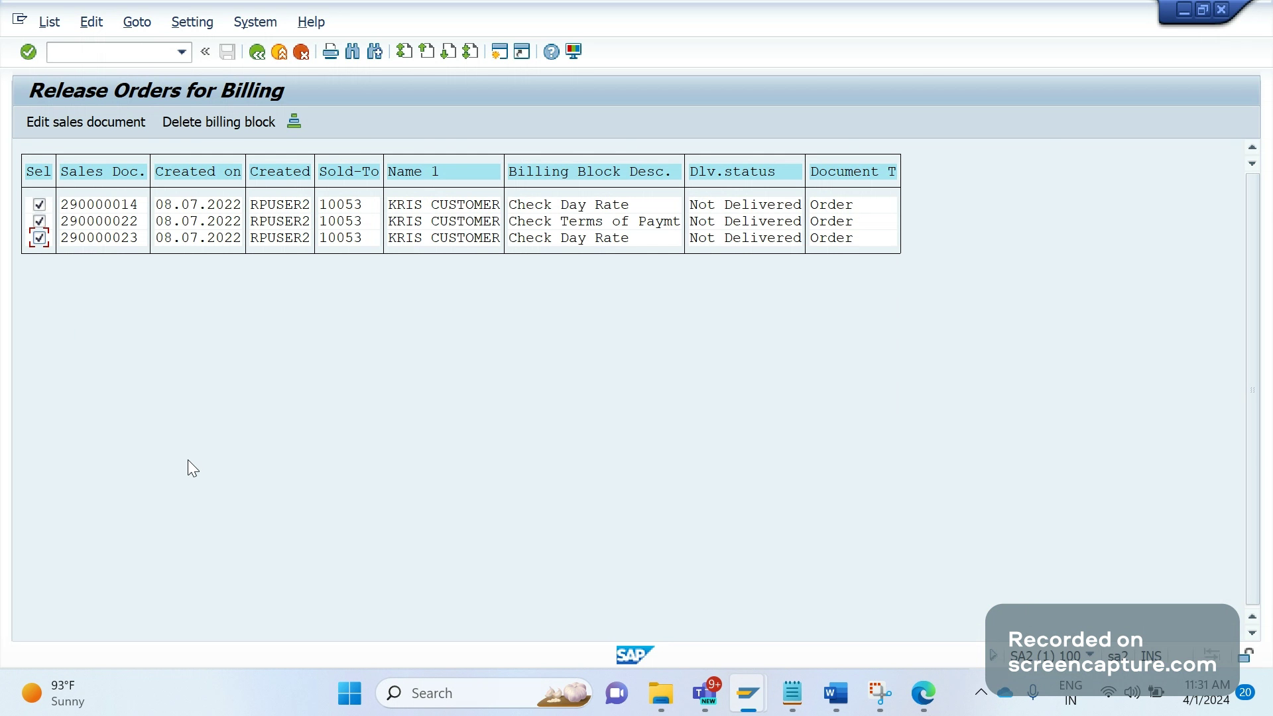
# - Switch back to Word at the Credit Check SAP Credit Management Failed screenshot
pyautogui.hotkey('alt', 'Tab')
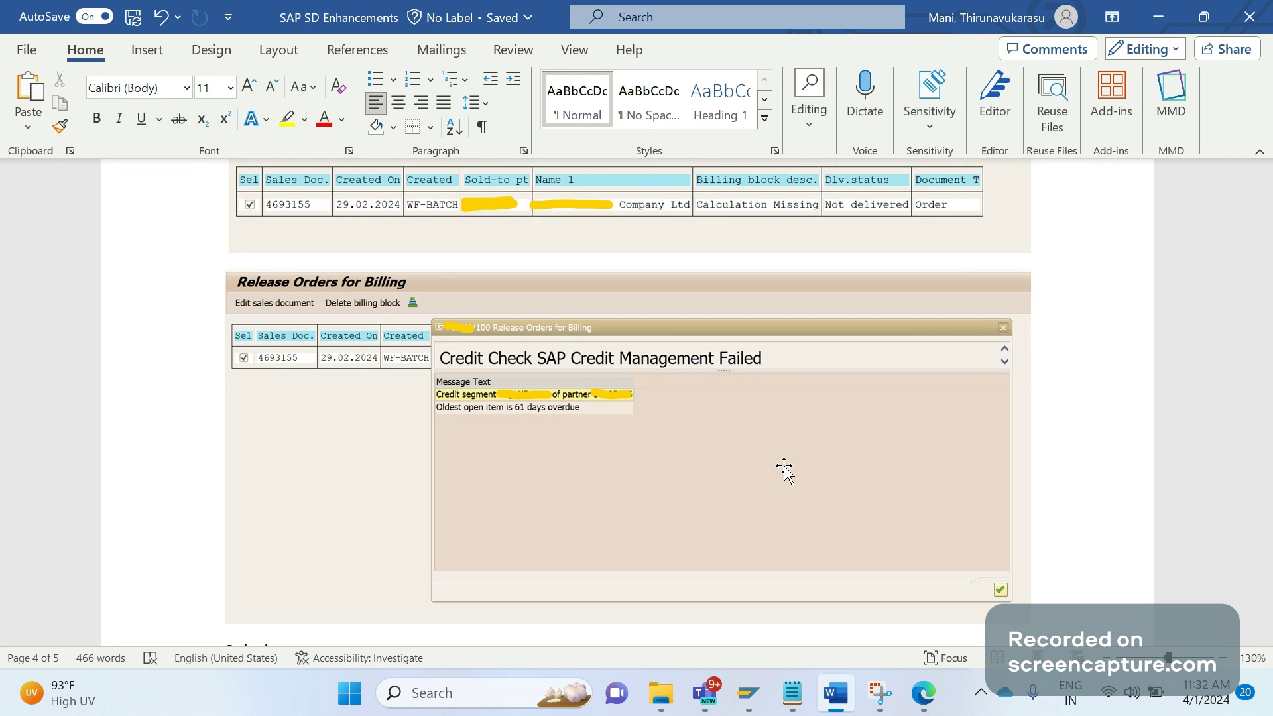
# - Under Solution, add 'Step 1: add custom field in VBAK-ZZSKIP (one character length)'
pyautogui.scroll(-3, 784, 467)
pyautogui.scroll(-2, 784, 466)
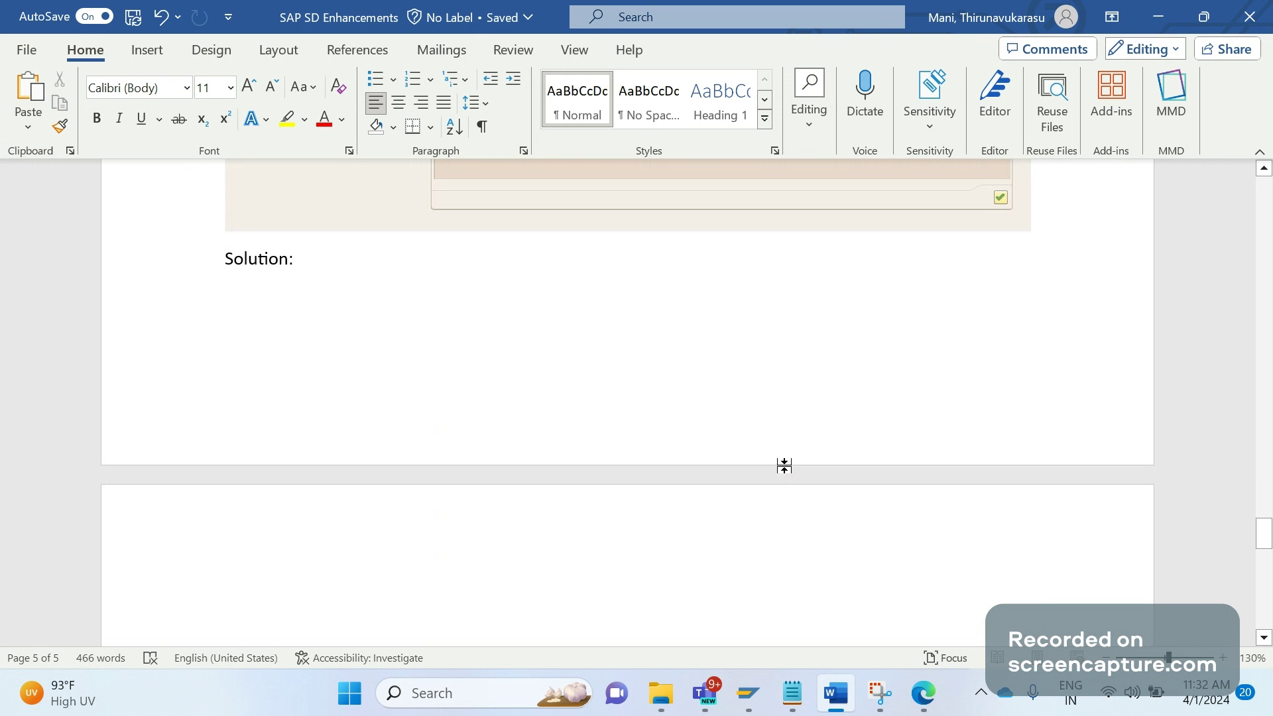
pyautogui.click(334, 264)
pyautogui.press('Return')
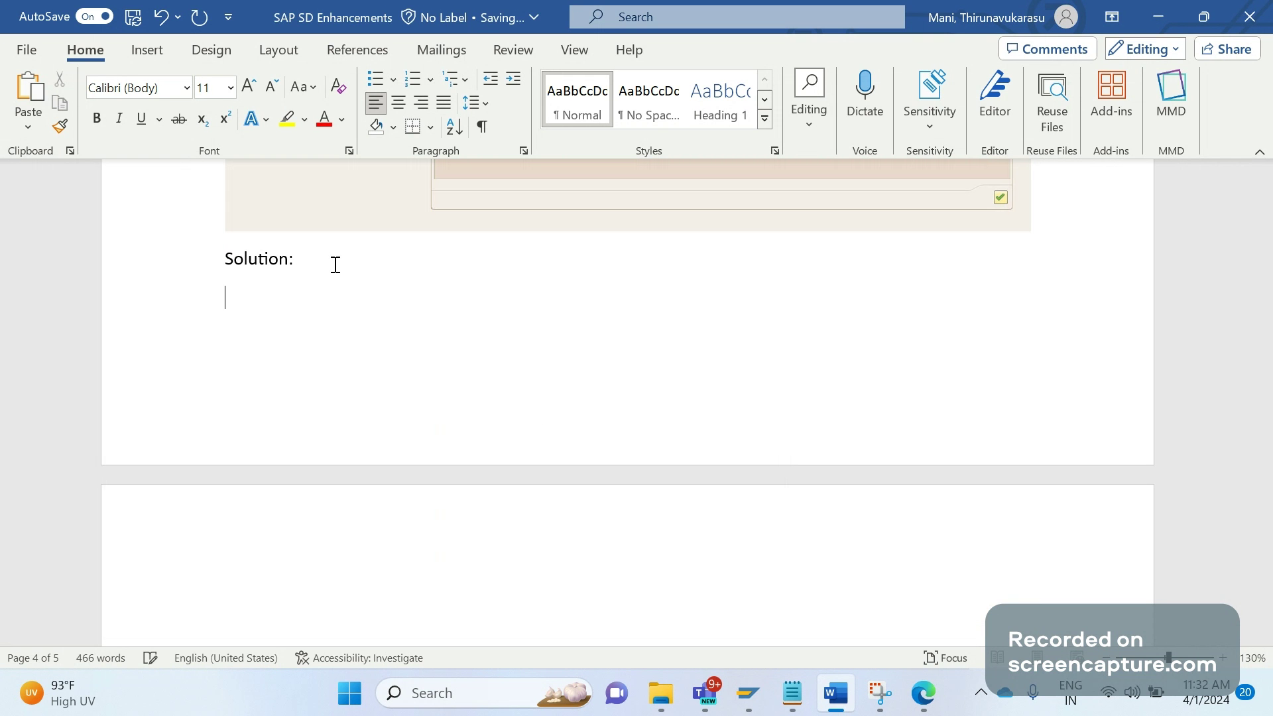
pyautogui.write('Step 1: add cust')
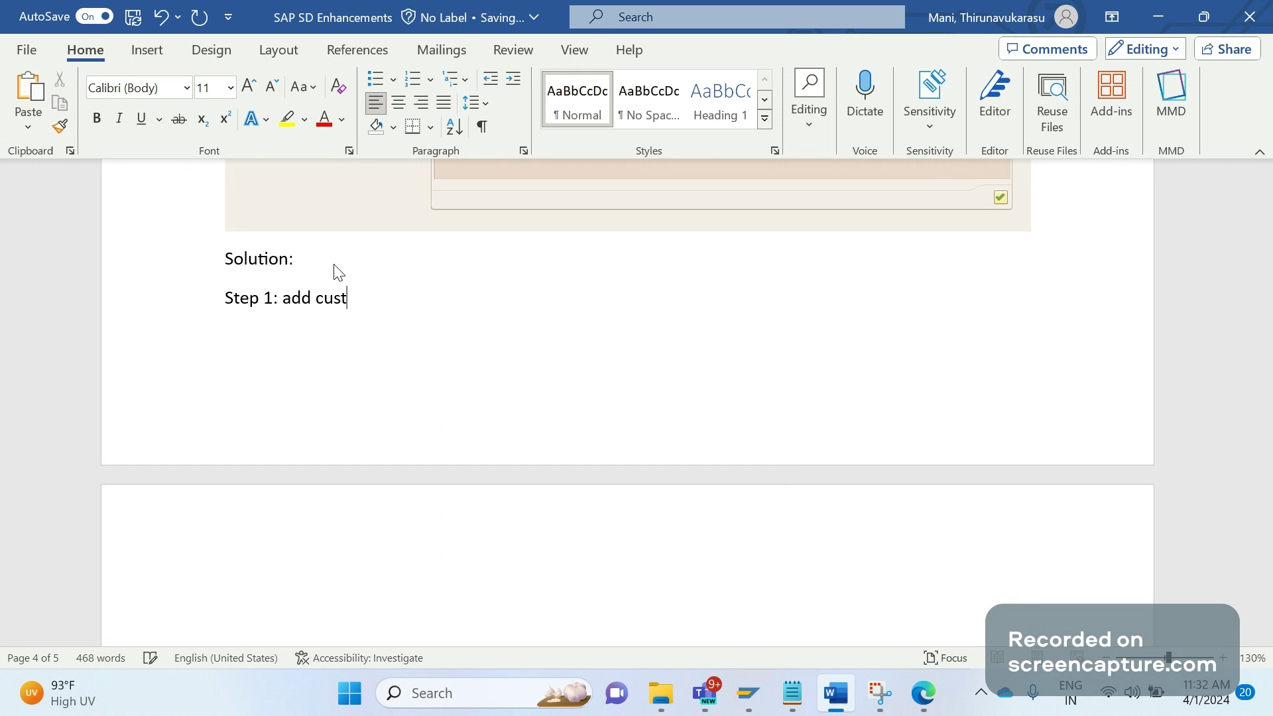
pyautogui.write('om iield in VBAK-')
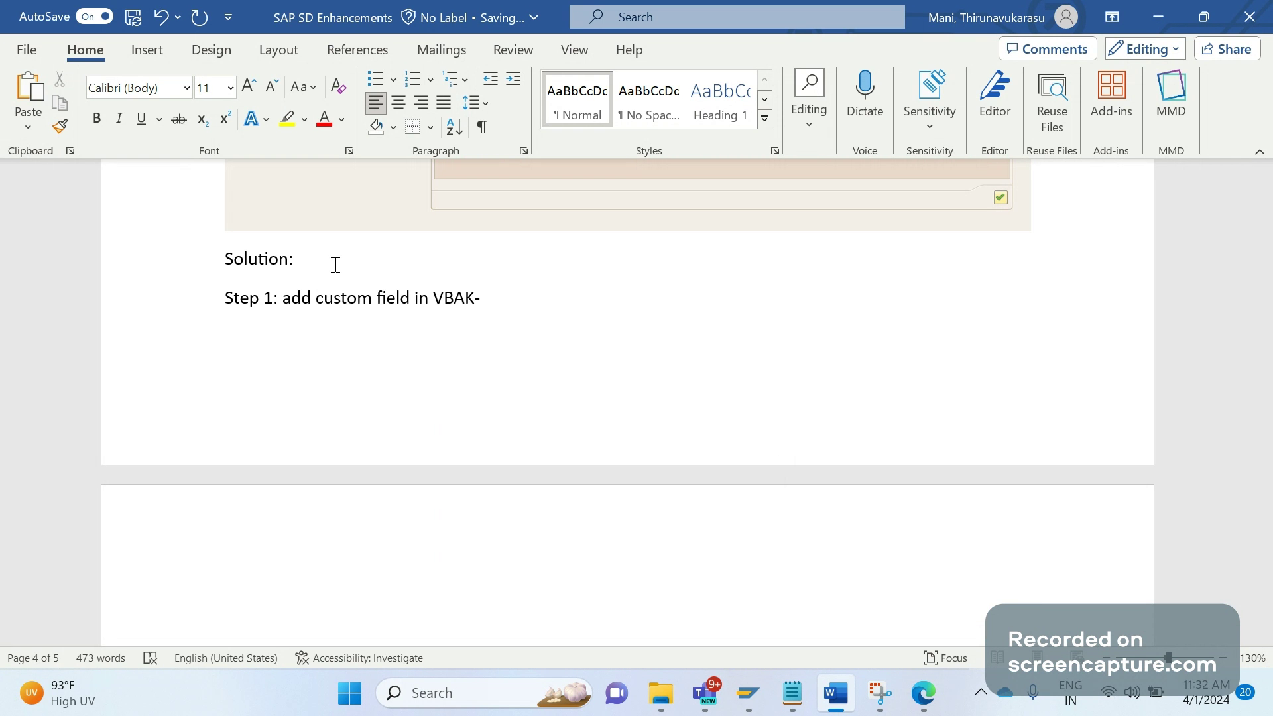
pyautogui.write('ZZSKIP (Cha')
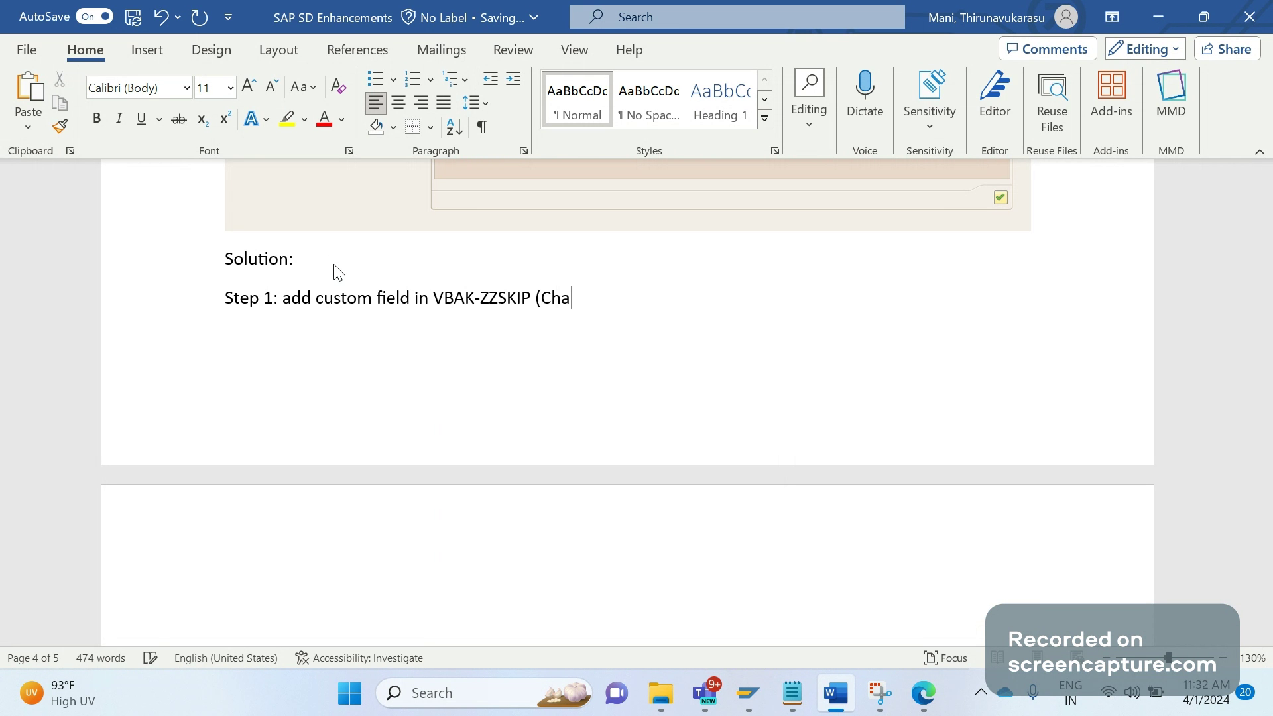
pyautogui.press('BackSpace')
pyautogui.press('BackSpace')
pyautogui.write('ne chara')
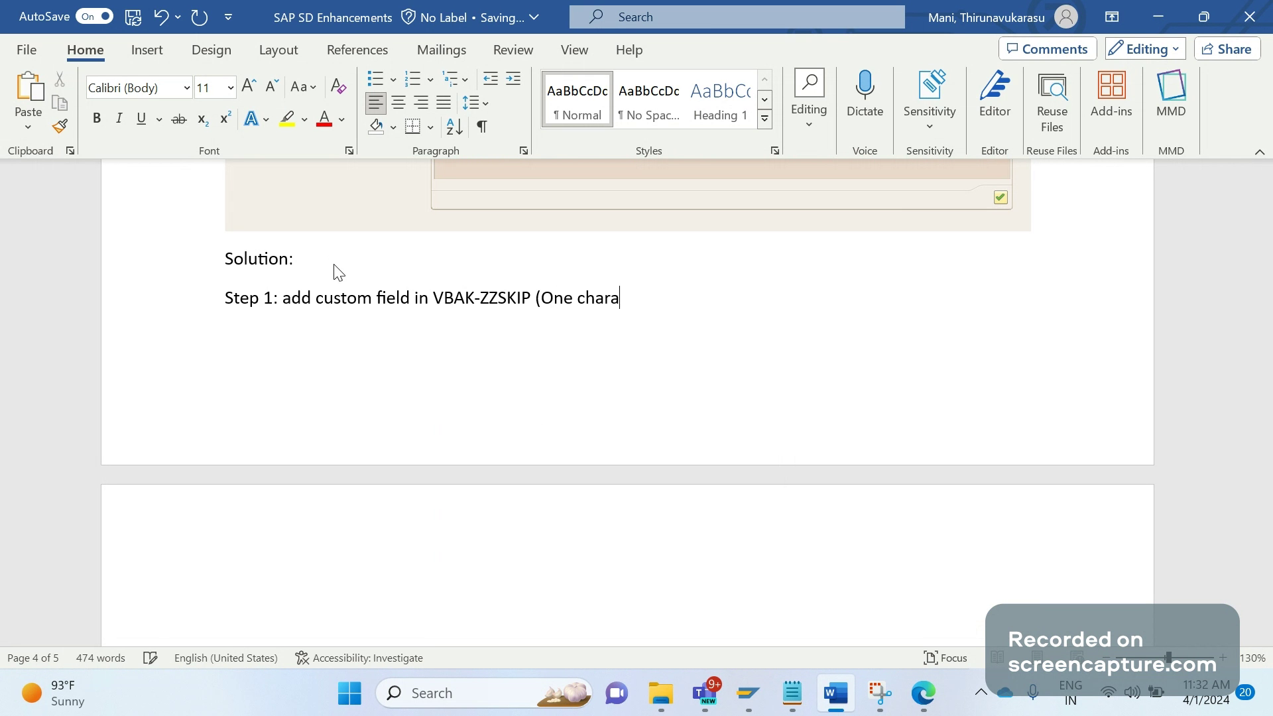
pyautogui.write('cter length)')
# - Add 'Step 2: Populate data to this field as "X" in case of V.23'
pyautogui.press('Down')
pyautogui.write('Step 2')
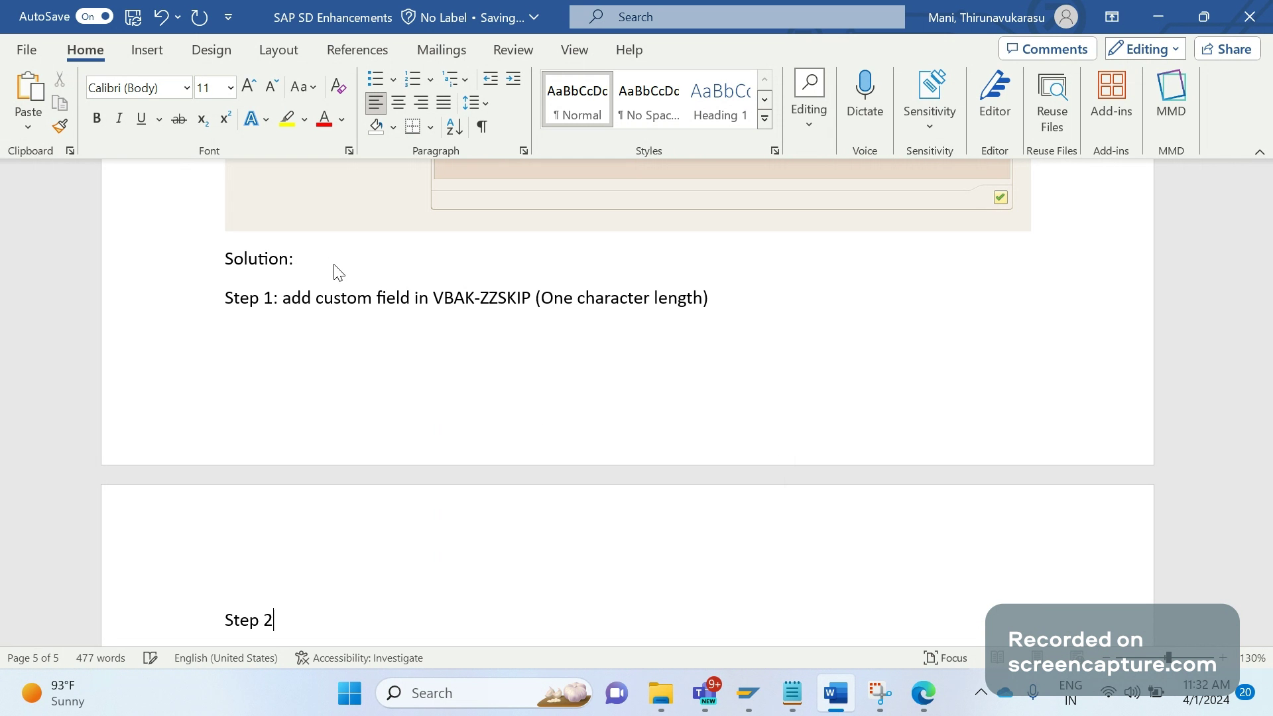
pyautogui.write(': Populate data to tis')
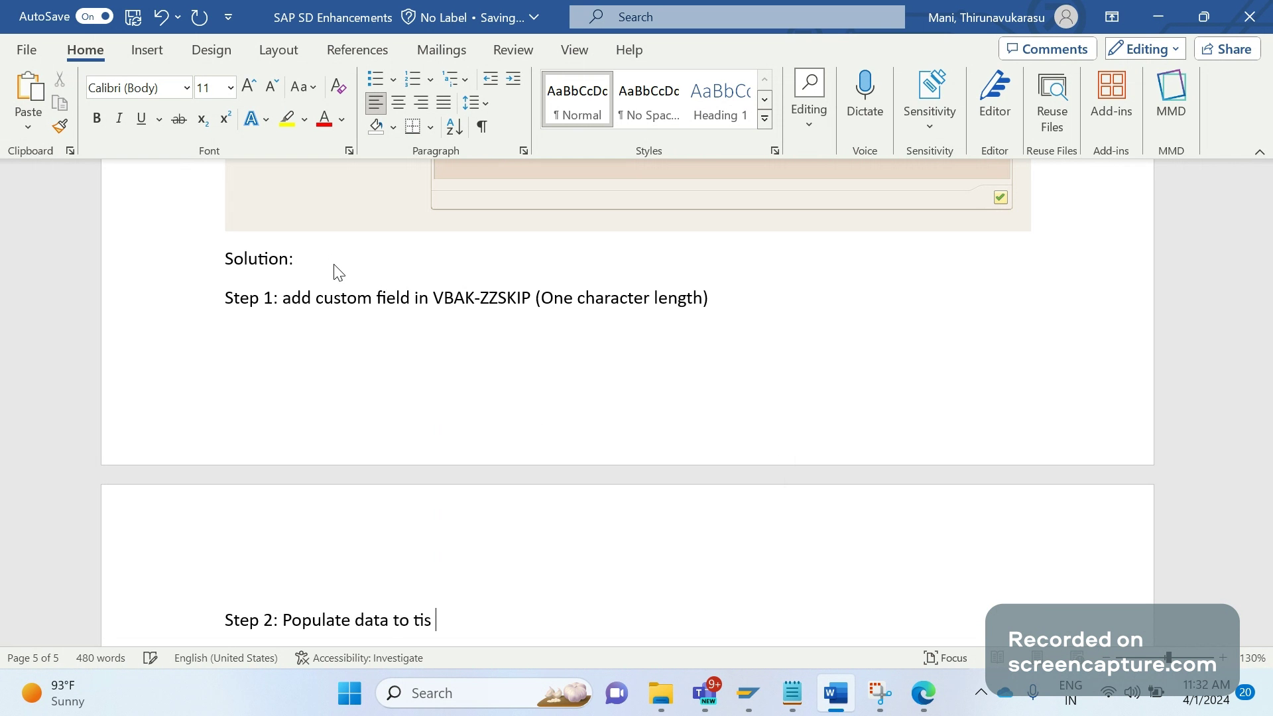
pyautogui.press('BackSpace')
pyautogui.press('BackSpace')
pyautogui.press('BackSpace')
pyautogui.write('his f')
pyautogui.write('ield ')
pyautogui.write('as "')
pyautogui.write('X"')
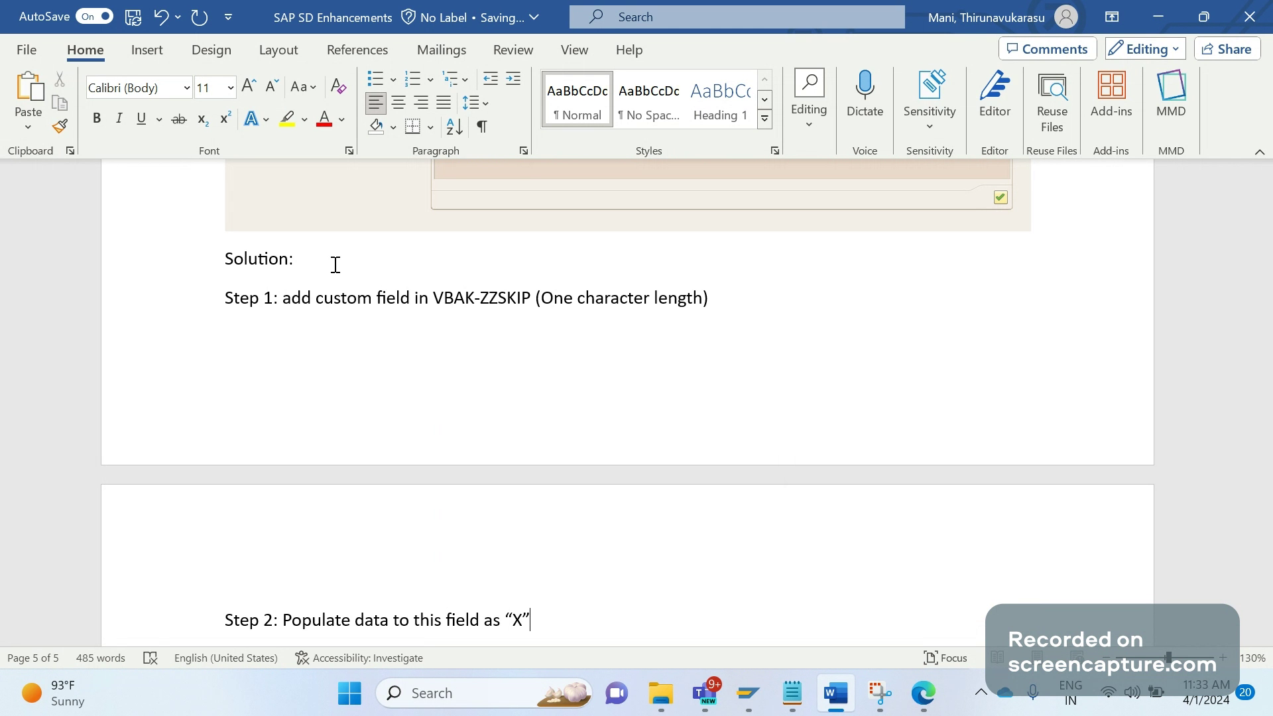
pyautogui.write(' incsa')
pyautogui.press('BackSpace')
pyautogui.press('BackSpace')
pyautogui.press('BackSpace')
pyautogui.write('case of VA02')
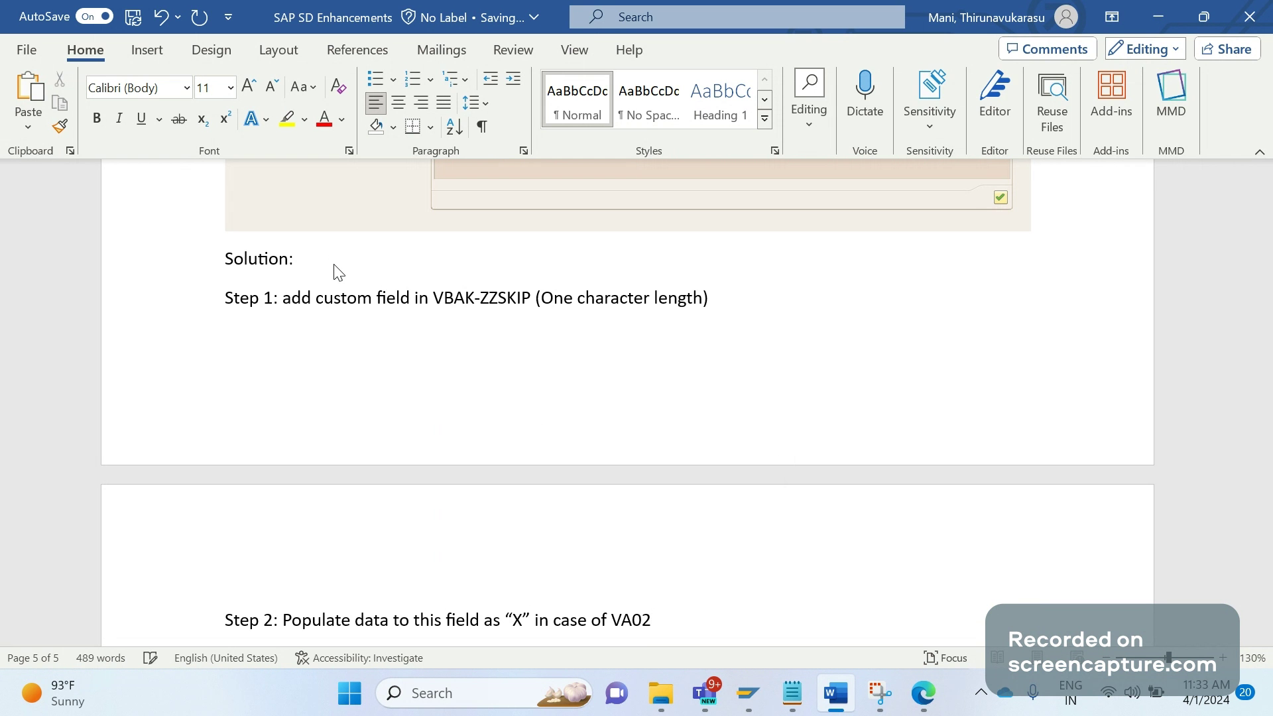
pyautogui.hotkey('ctrl', 'z')
pyautogui.press('Delete')
pyautogui.write('23')
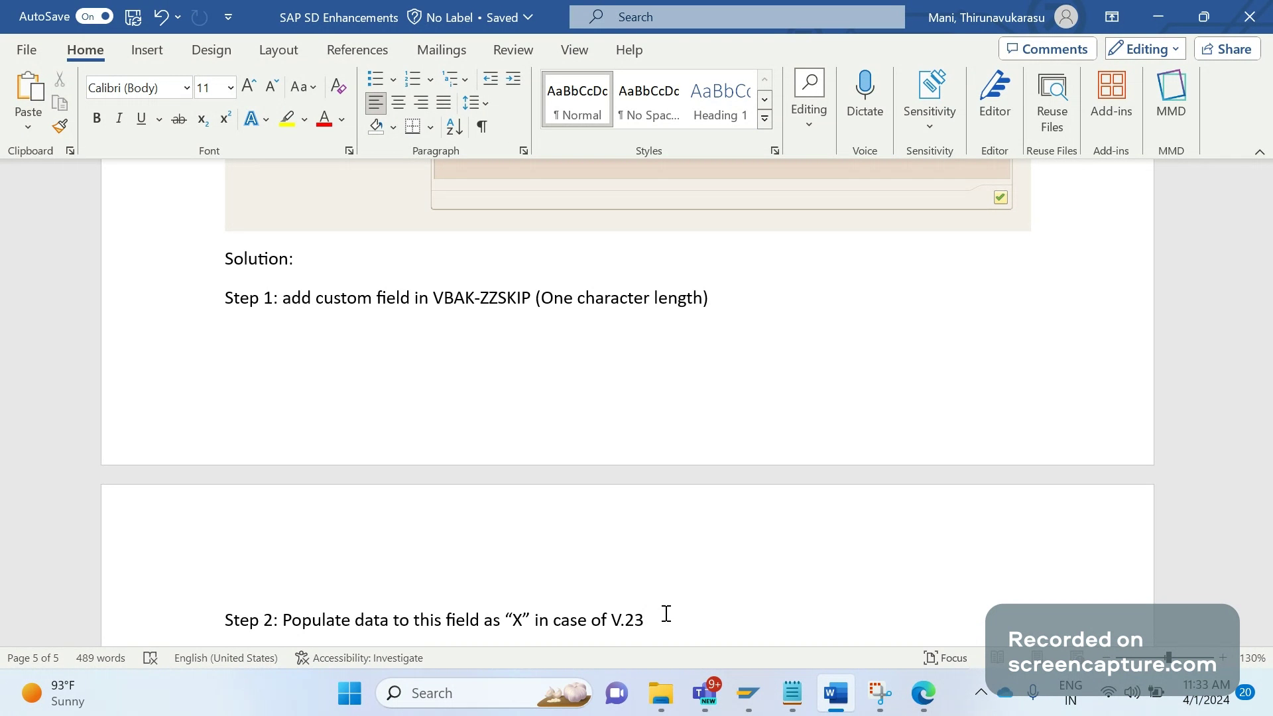
# - In SAP, untick orders 290000022 and 290000023 and delete the billing block of 290000014
pyautogui.moveTo(747, 693)
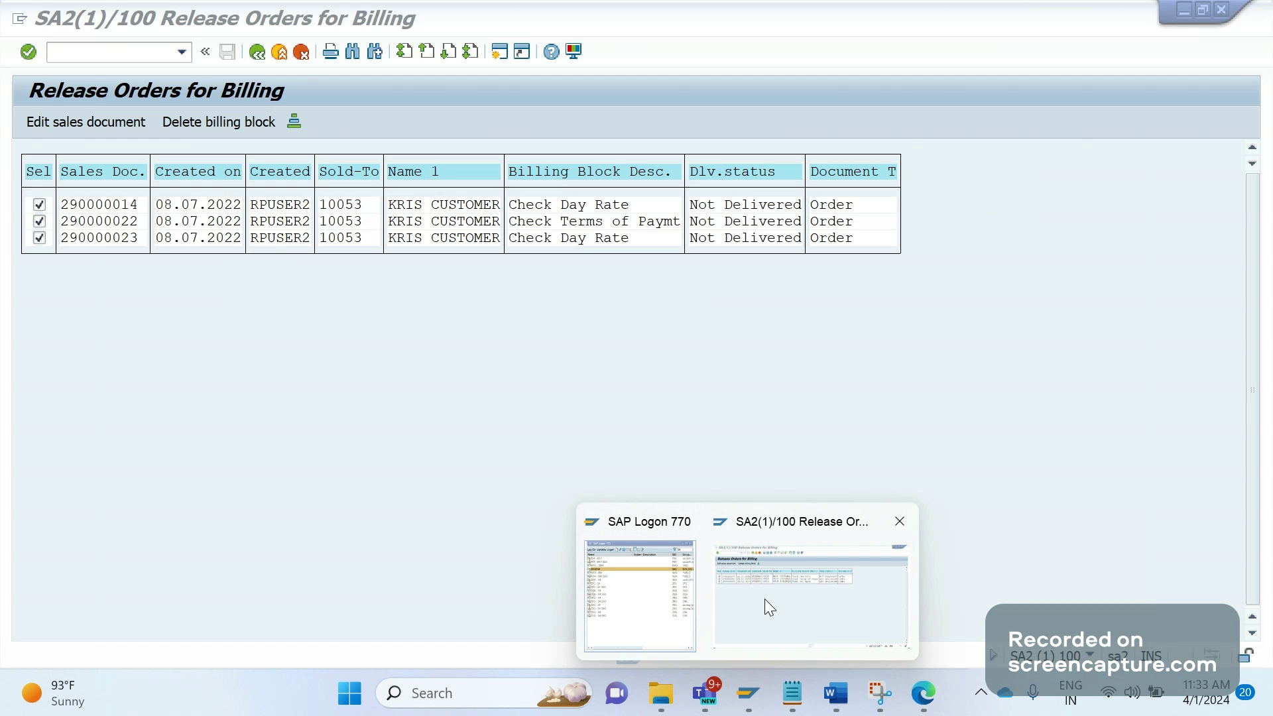
pyautogui.click(765, 599)
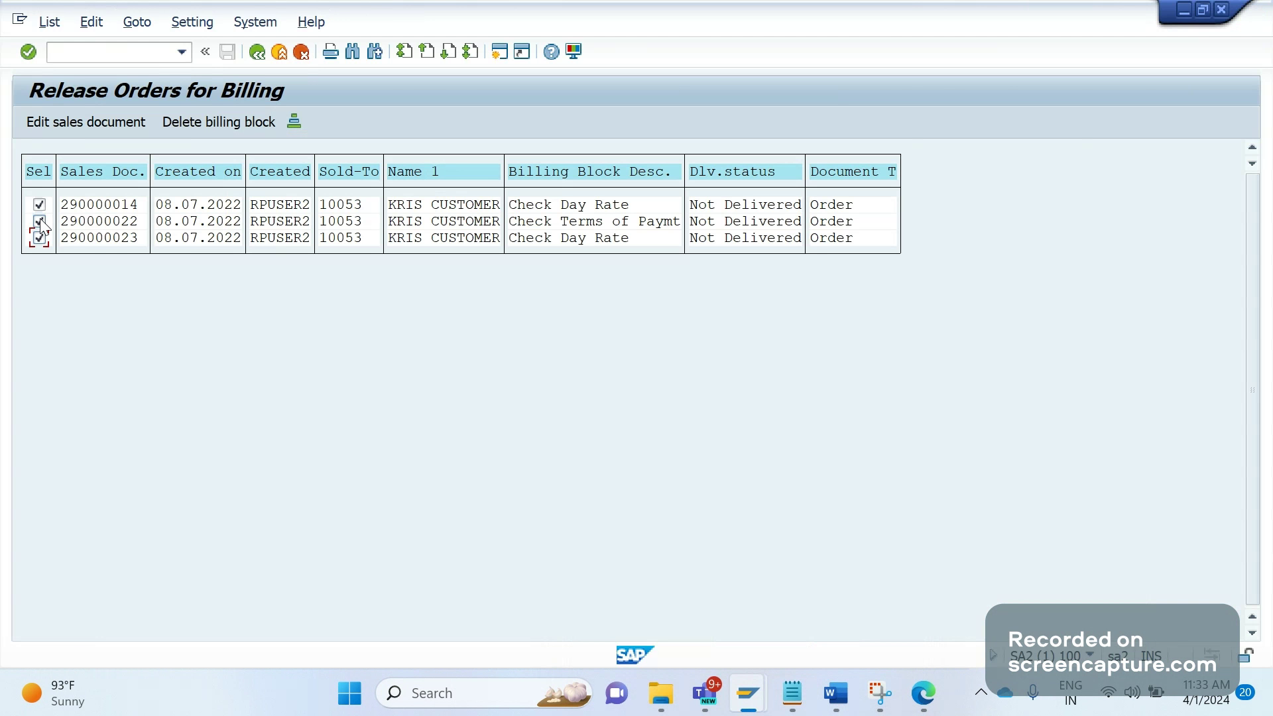
pyautogui.click(39, 221)
pyautogui.click(39, 239)
pyautogui.click(205, 129)
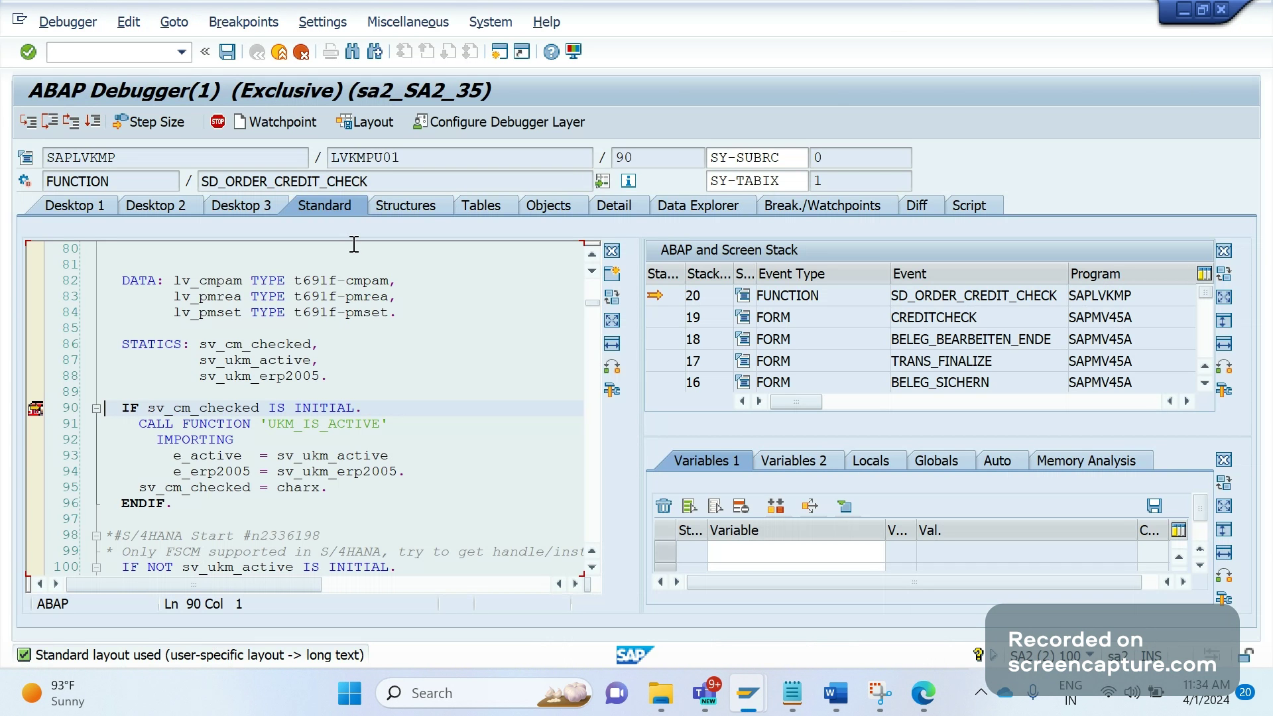
# - Copy SD_ORDER_CREDIT_CHECK from the debugger and return to the Word document
pyautogui.moveTo(369, 181); pyautogui.dragTo(201, 182)
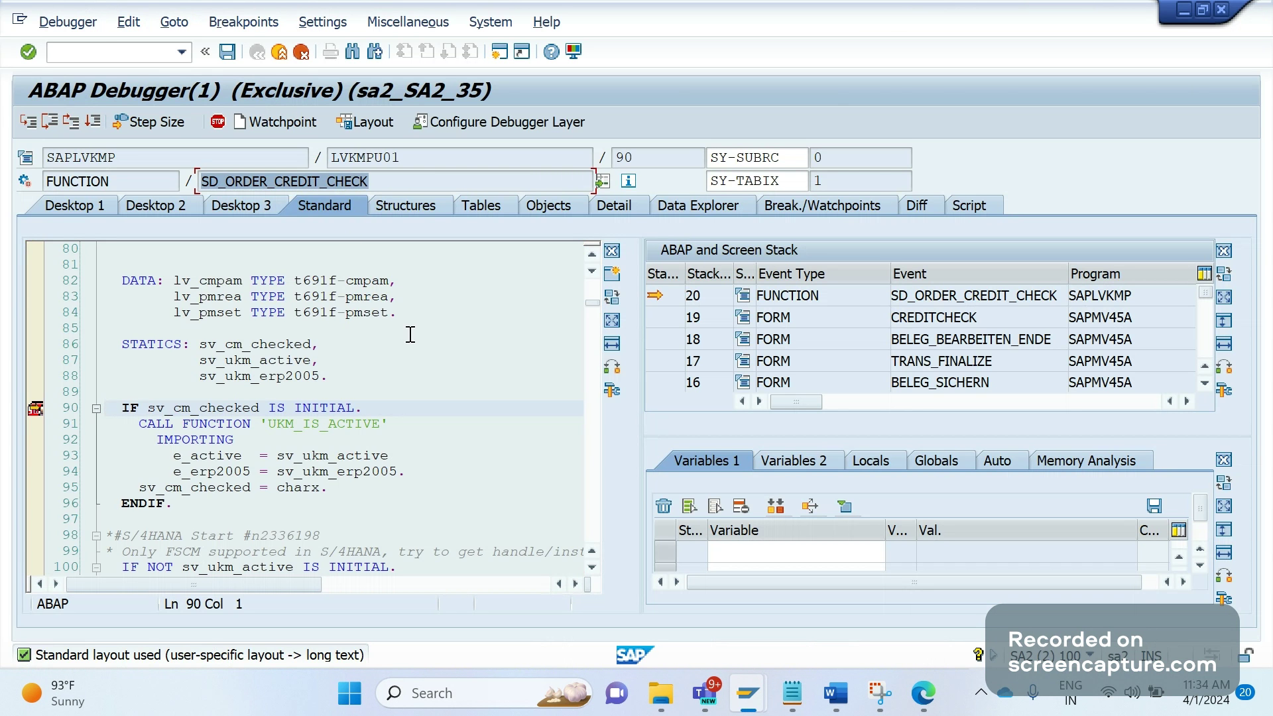
pyautogui.hotkey('ctrl', 'c')
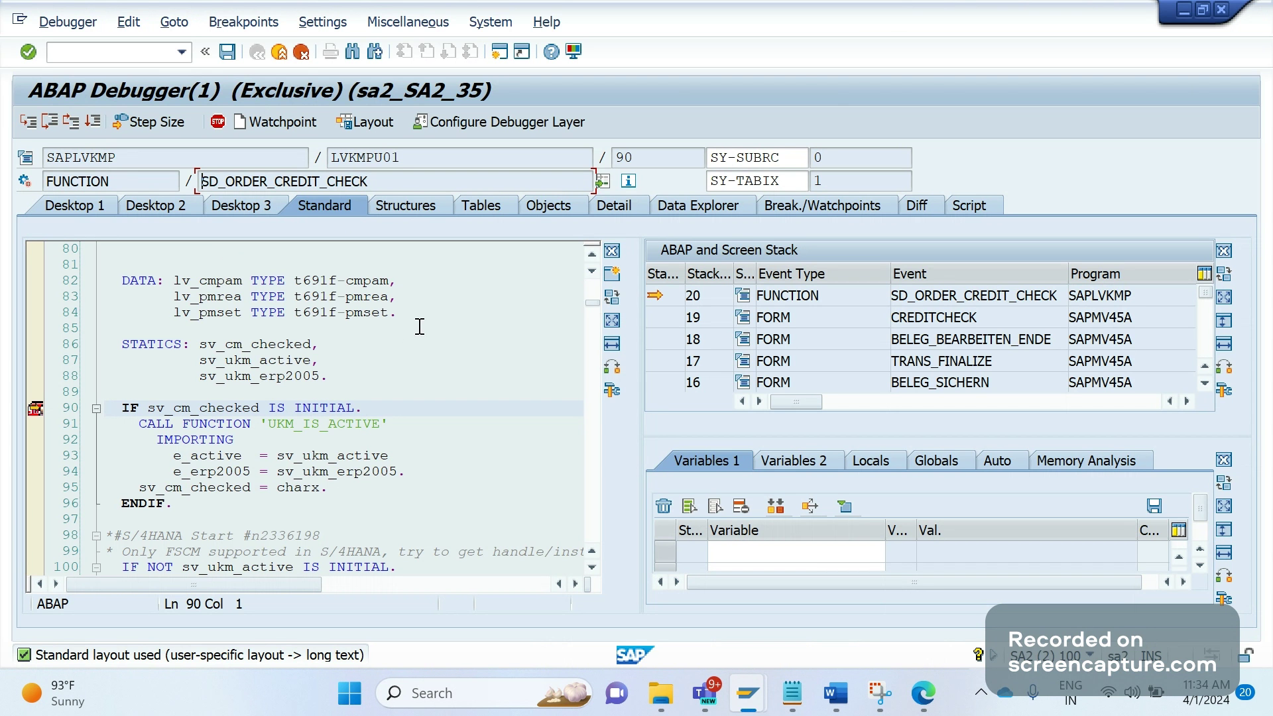
pyautogui.click(836, 693)
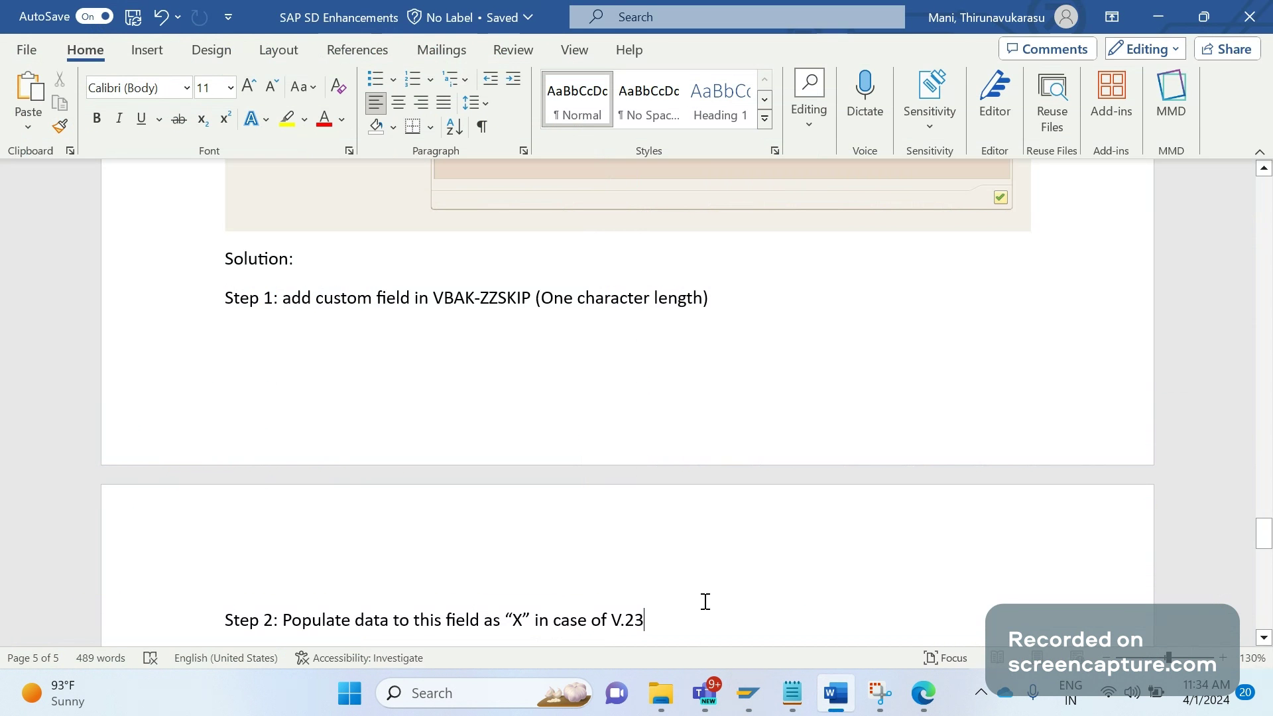
# - Finish the Step 2 line with 'in the FM SD_ORDER_CREDIT_CHECK.'
pyautogui.write('in the p')
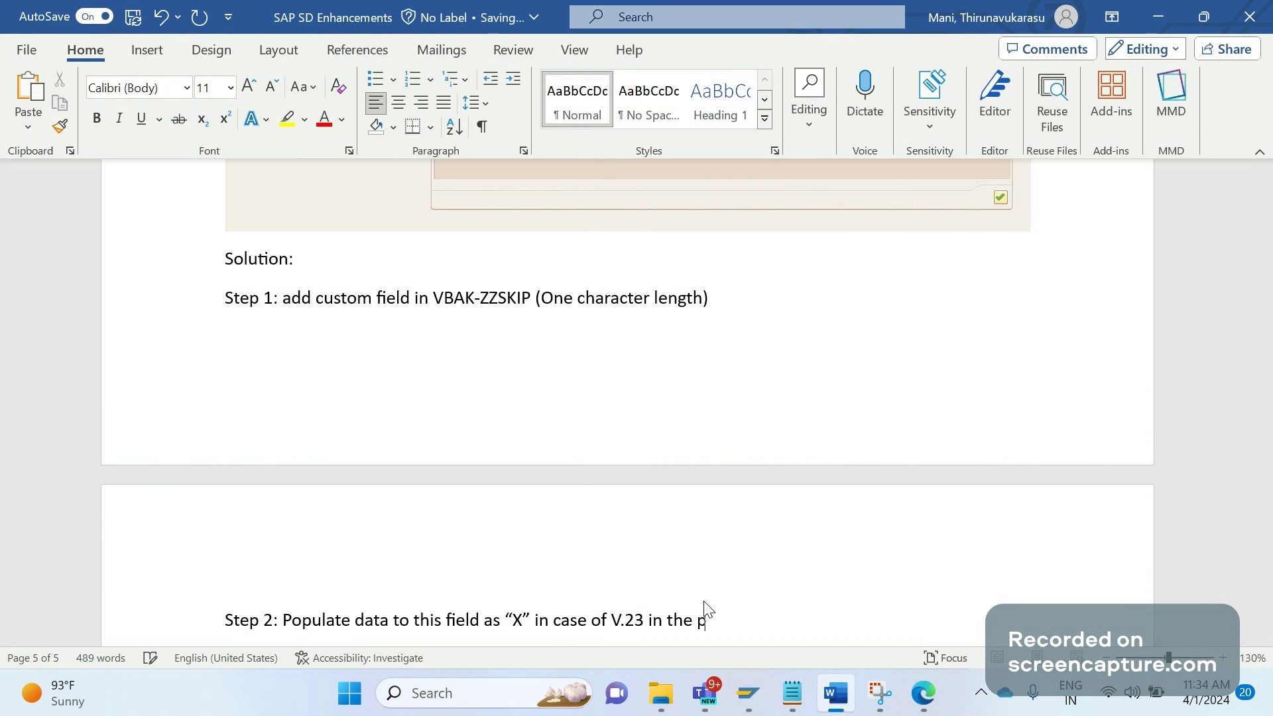
pyautogui.press('BackSpace')
pyautogui.write('FM SD_ORDER_CREDIT_CHECK')
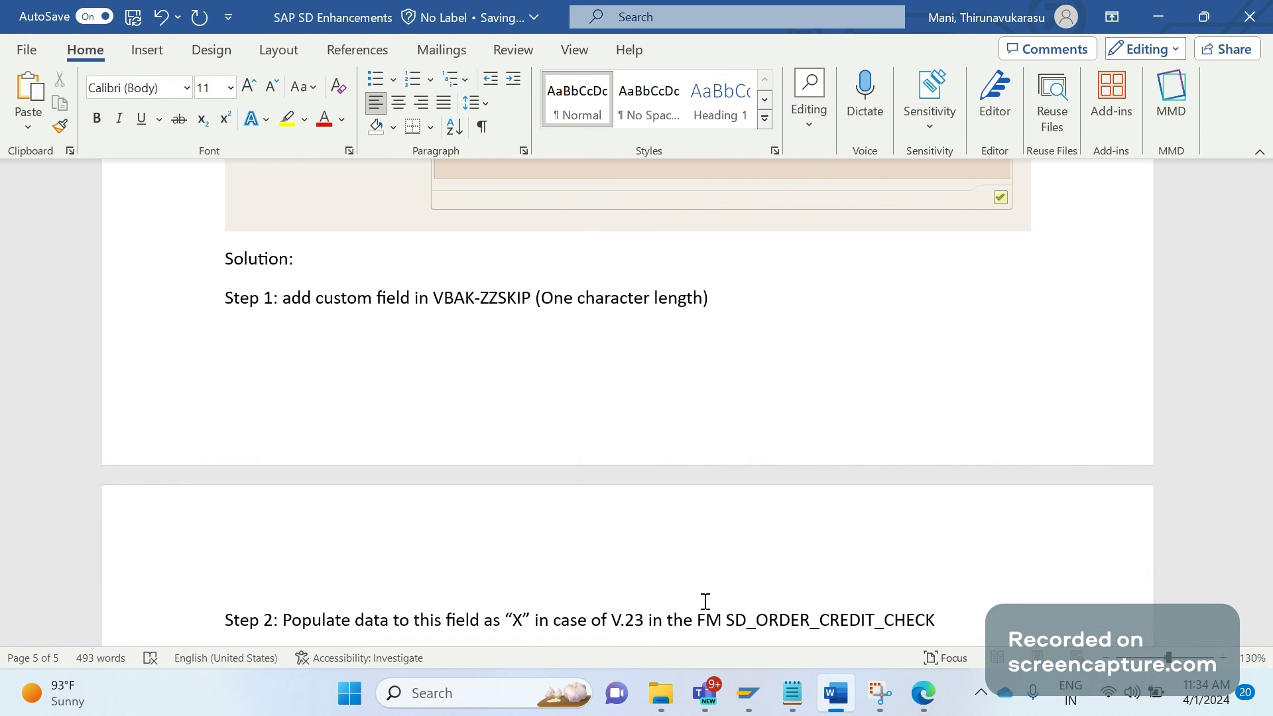
pyautogui.hotkey('alt', 'Tab')
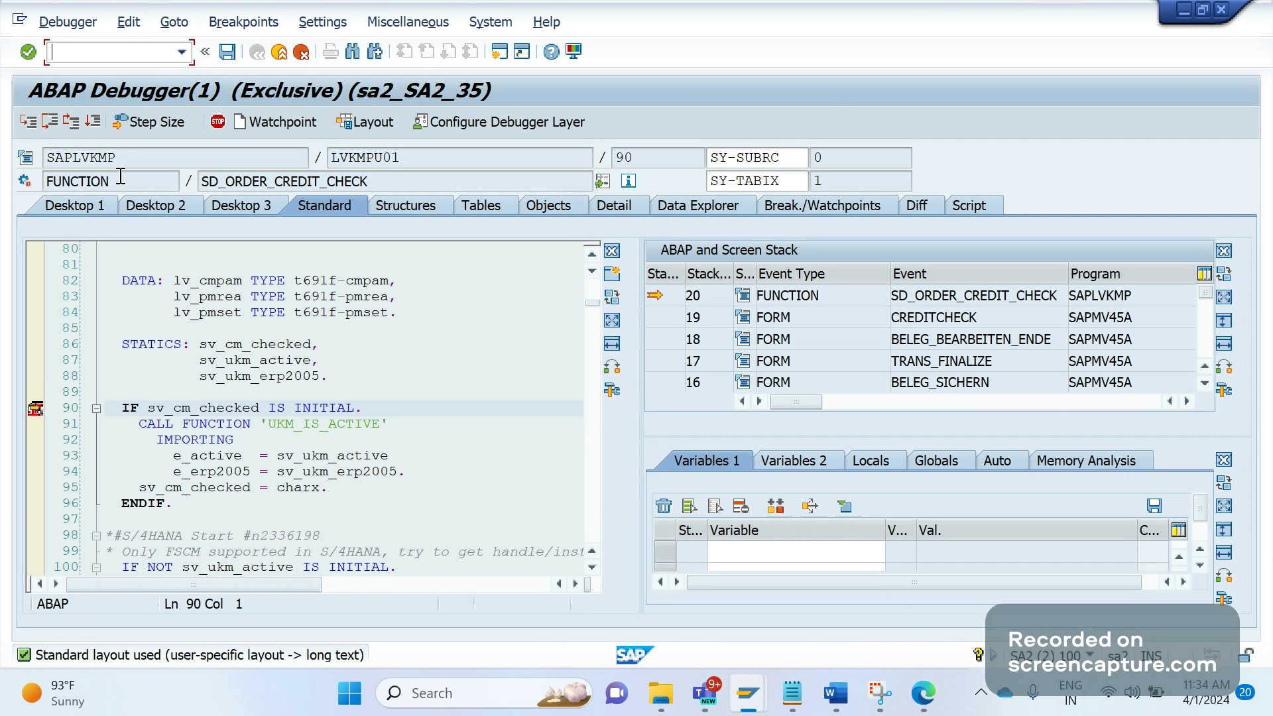
pyautogui.hotkey('alt', 'Tab')
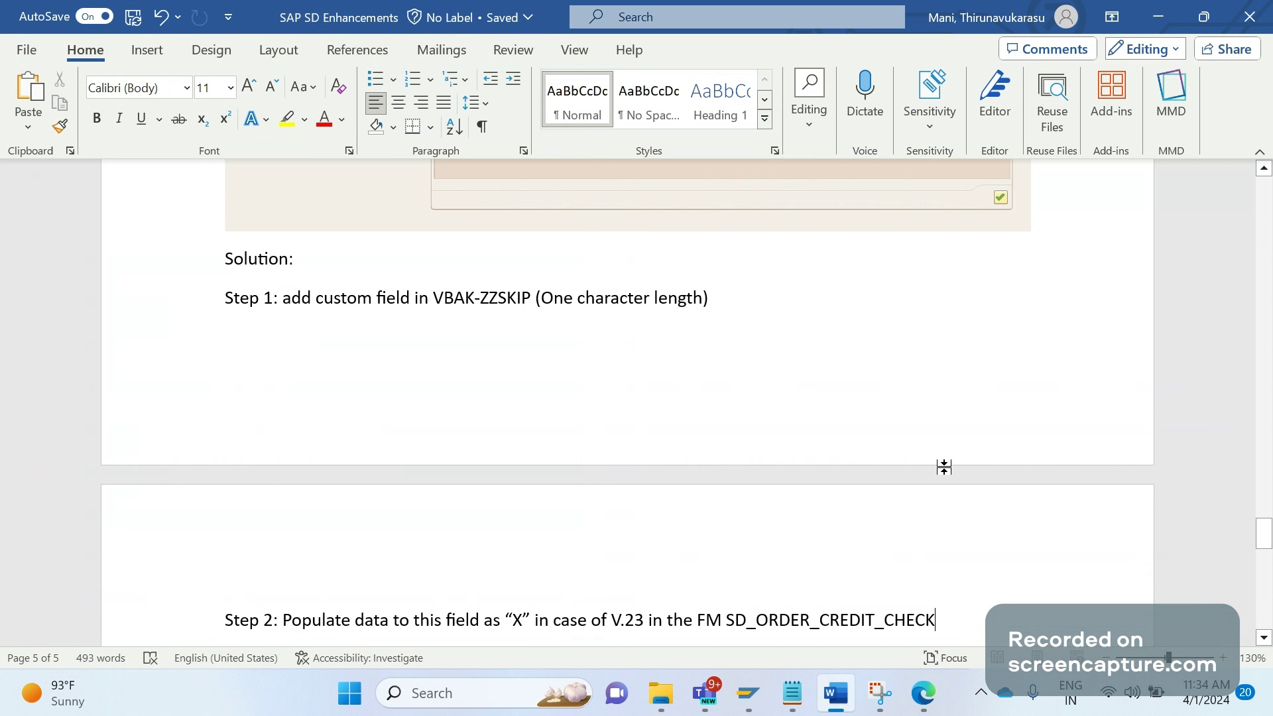
pyautogui.write('.')
# - Add an indented 'Step 2.1: Implicit enhancement in FM SD_ORDER_CREDIT_CHECK.' line
pyautogui.press('Return')
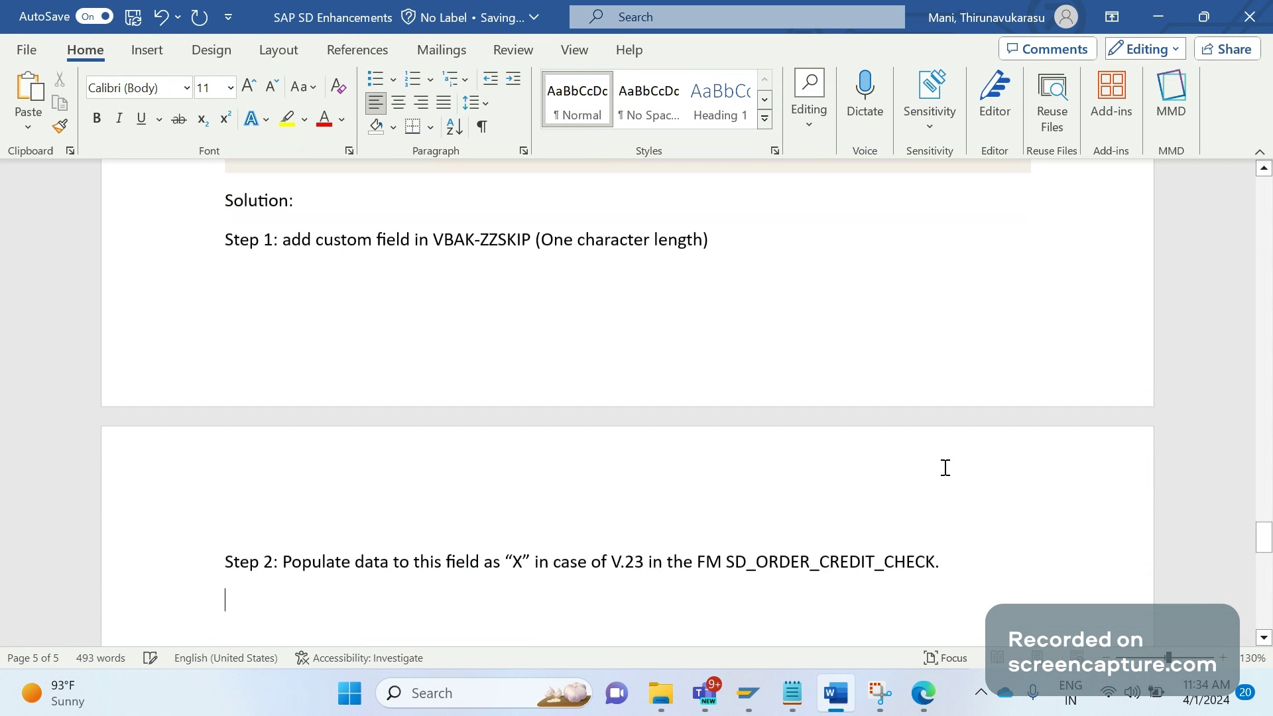
pyautogui.press('Tab')
pyautogui.write('Step ')
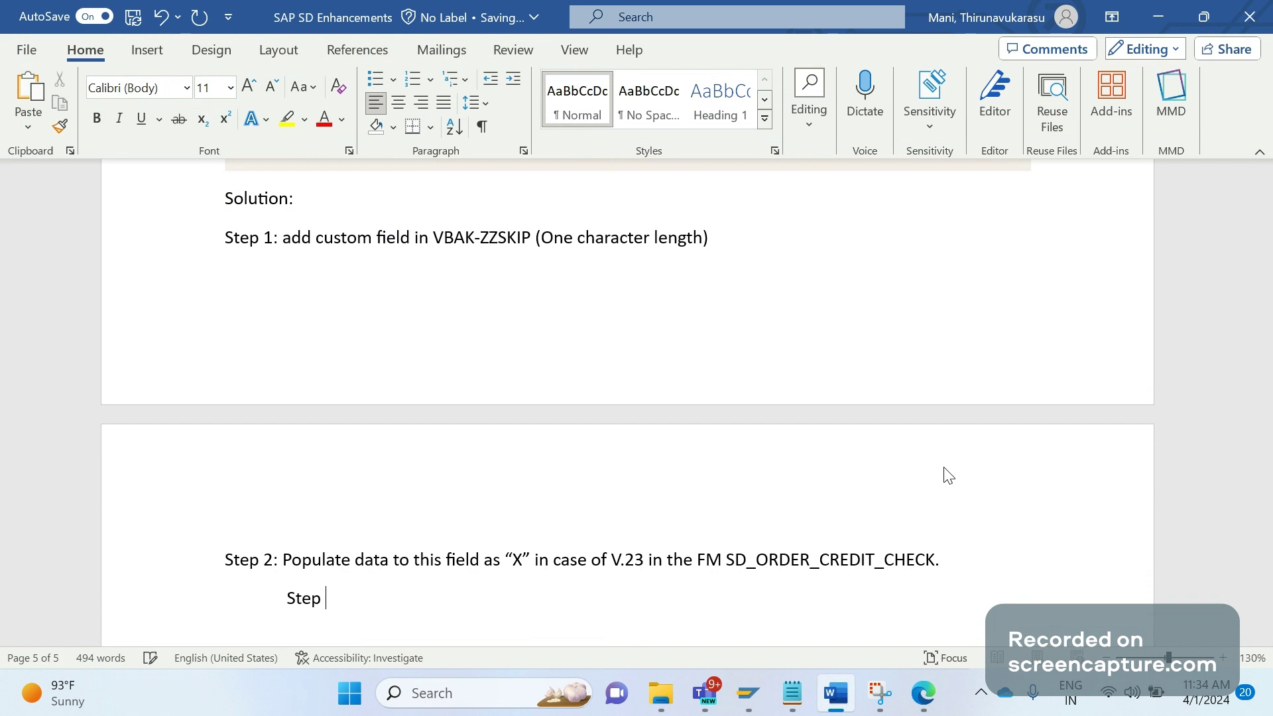
pyautogui.write('2.1: Implicit enhancement')
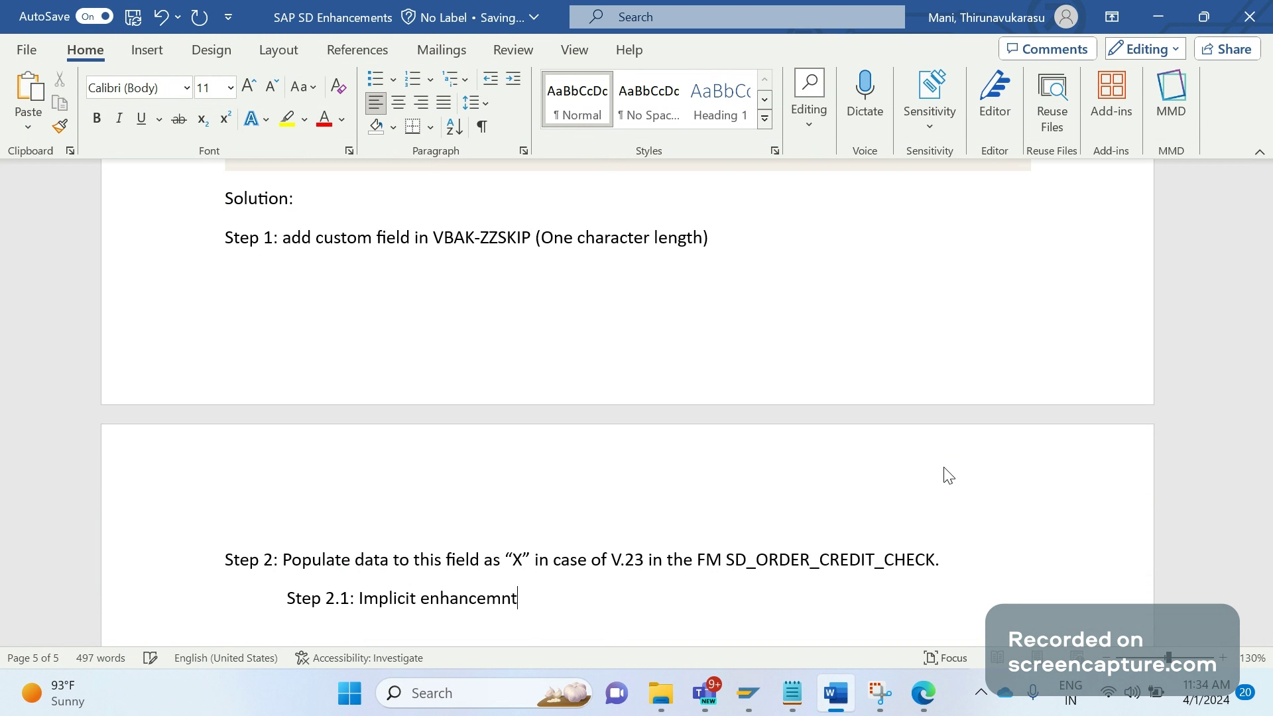
pyautogui.write(' in FMSD_ORDER_CREDIT_CHEC')
pyautogui.press('Tab')
pyautogui.press('BackSpace')
pyautogui.hotkey('ctrl', 'v')
pyautogui.write('.')
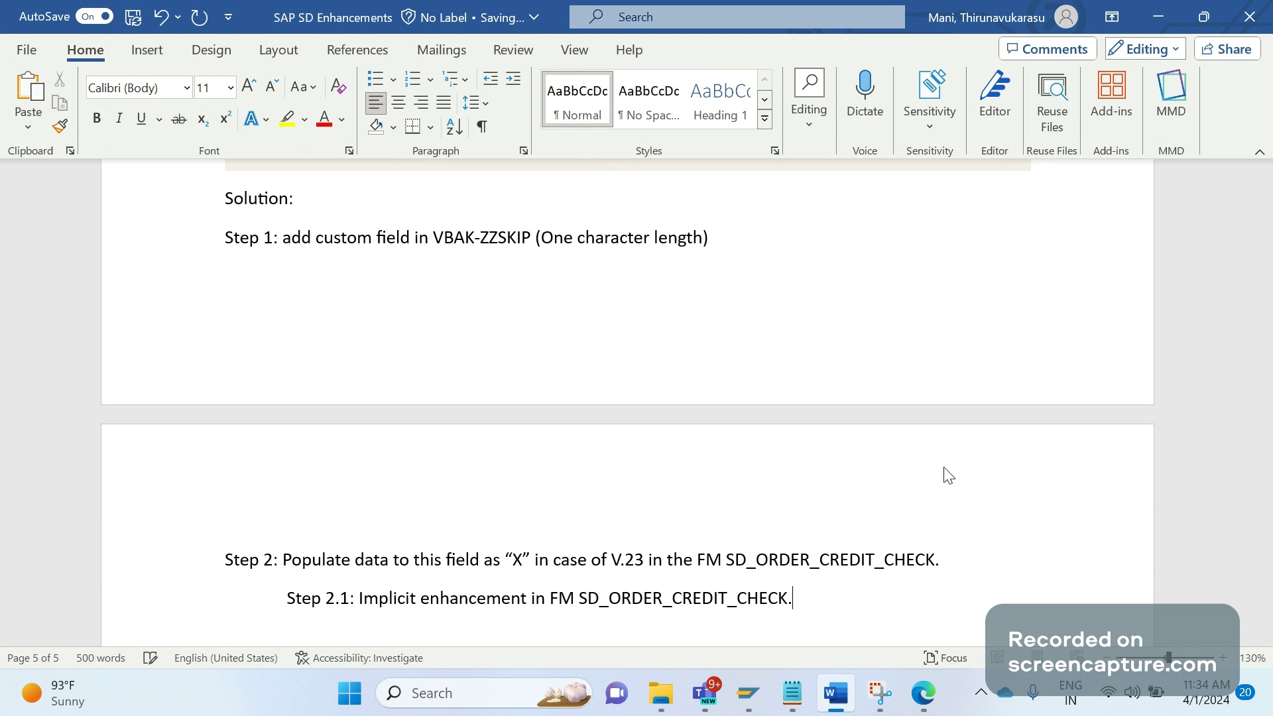
pyautogui.press('Return')
# - Enter SY-TCODE in the debugger's Variables 1 tab to confirm it holds V.23
pyautogui.hotkey('alt', 'Tab')
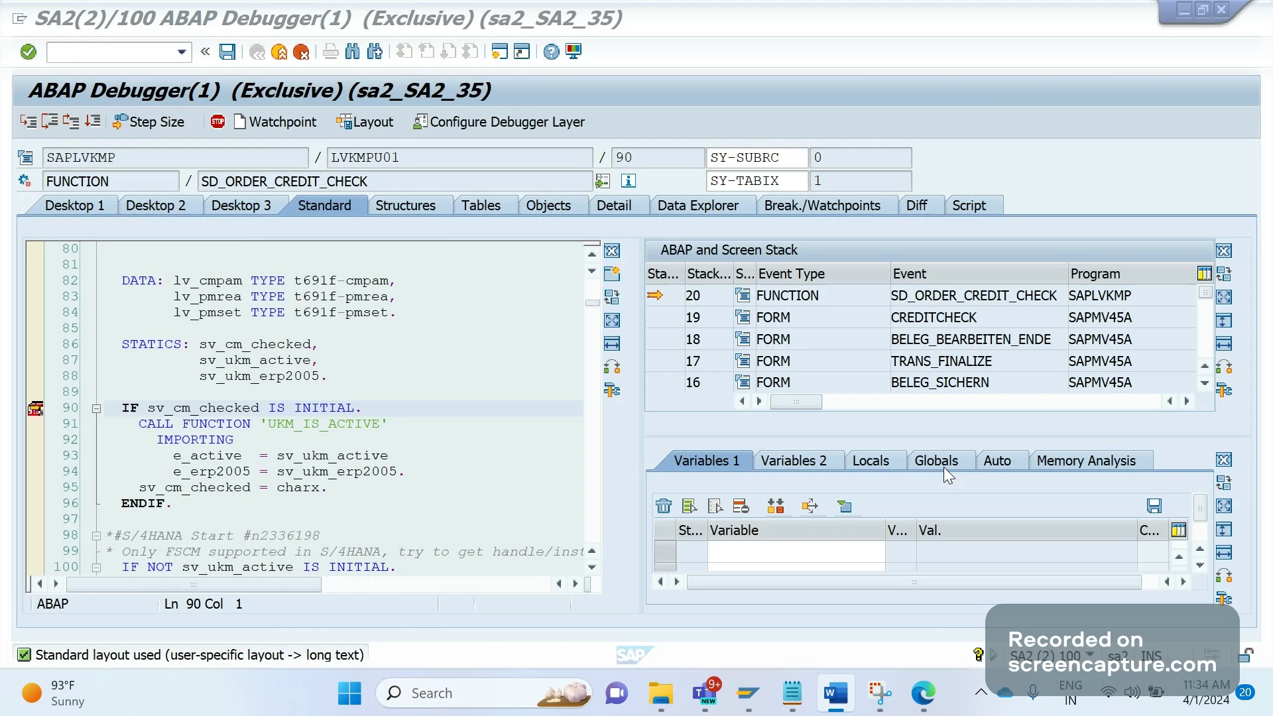
pyautogui.hotkey('alt', 'Tab')
pyautogui.hotkey('alt', 'Tab')
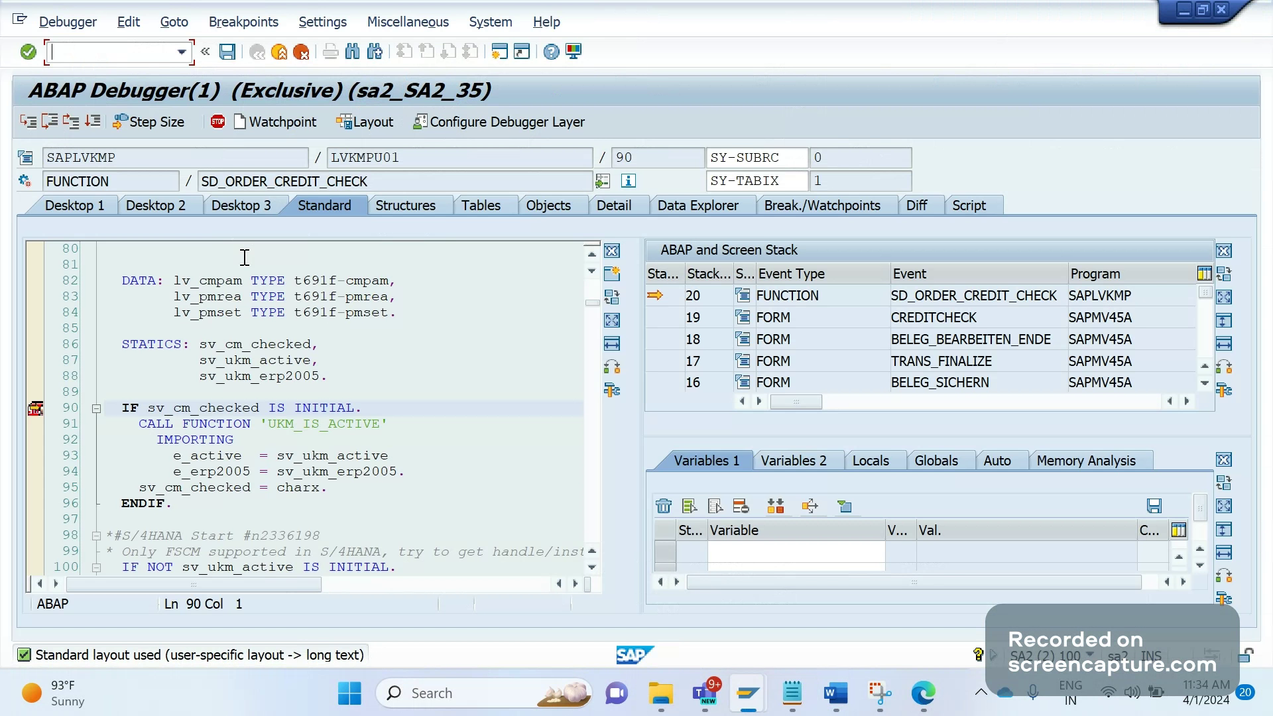
pyautogui.click(242, 204)
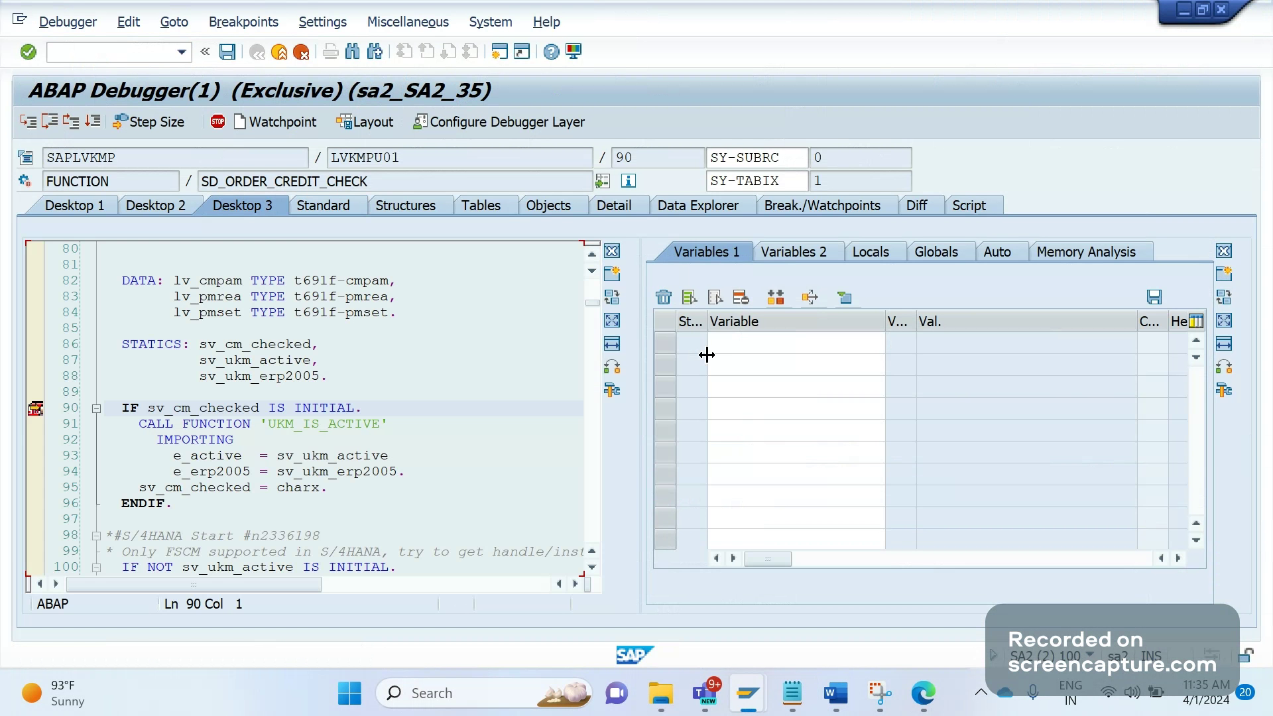
pyautogui.click(726, 344)
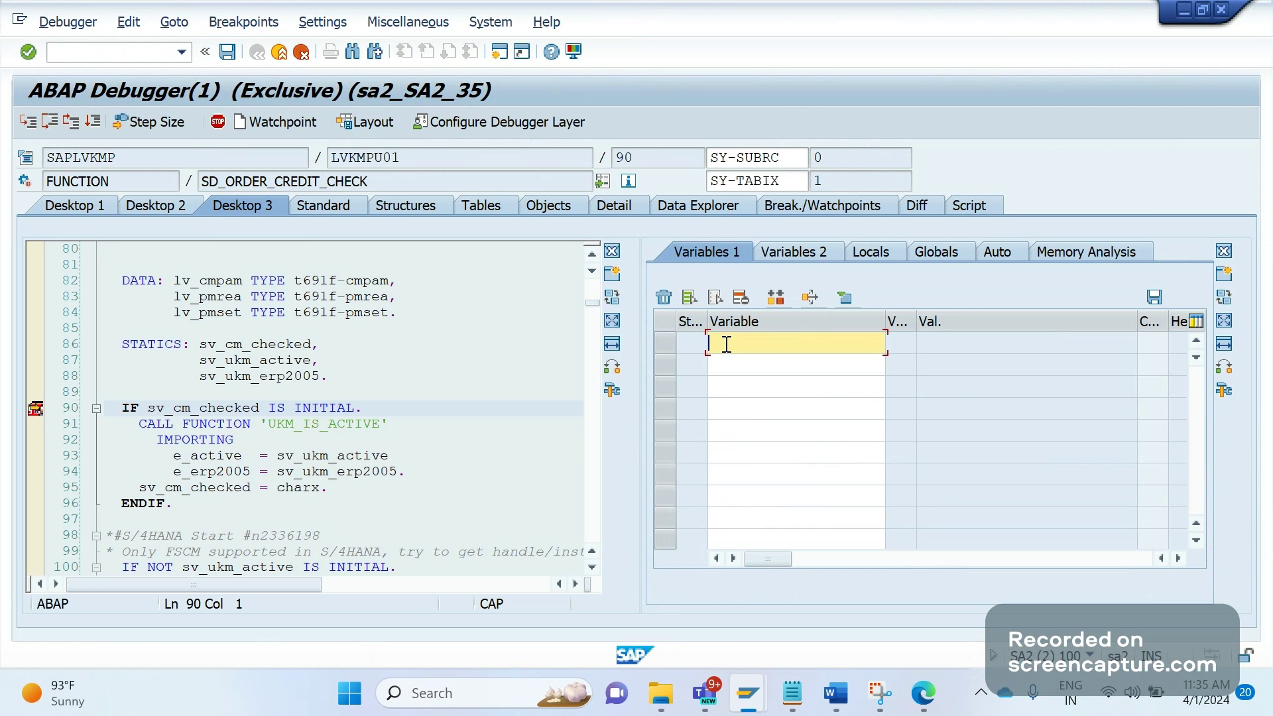
pyautogui.write('sy-tcode')
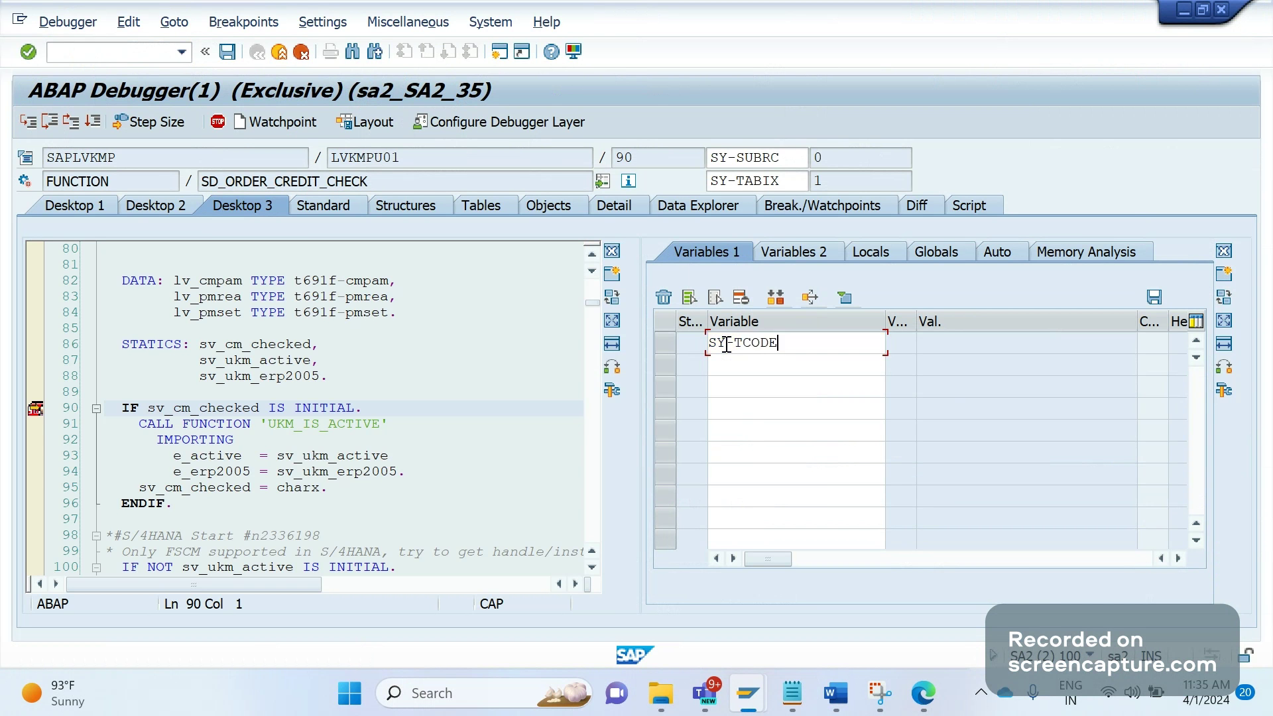
pyautogui.press('Return')
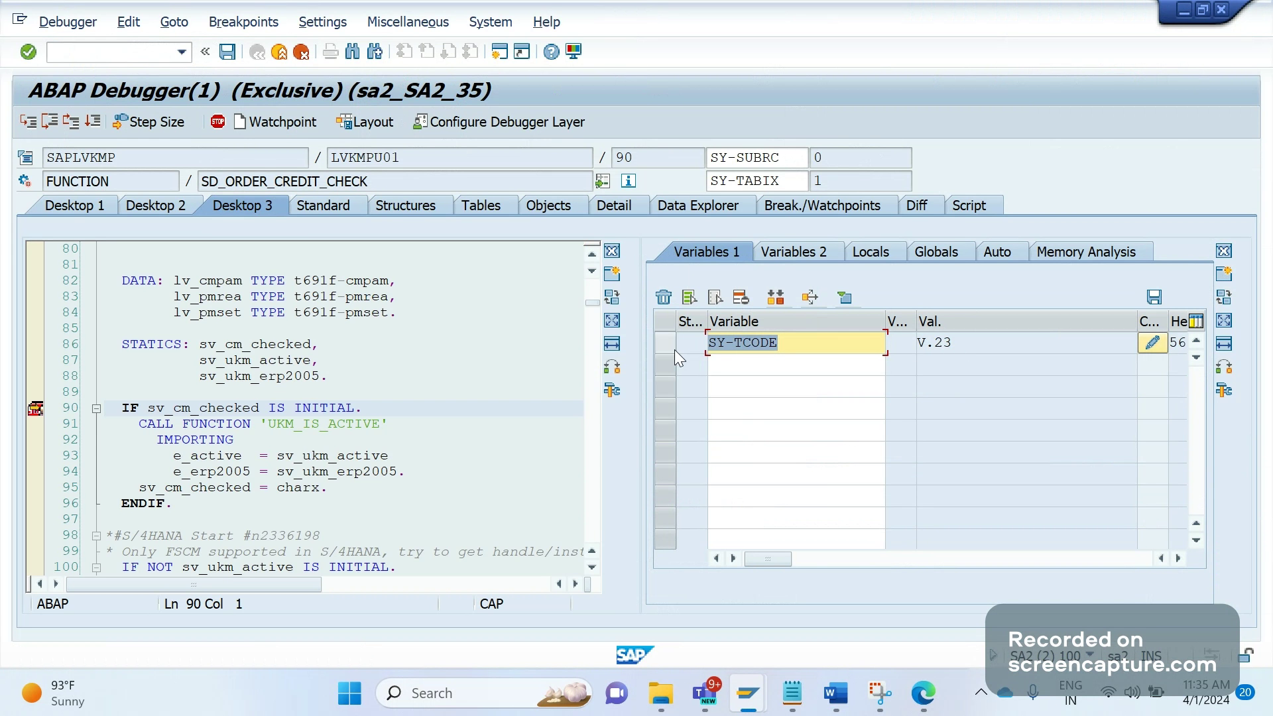
pyautogui.hotkey('alt', 'Tab')
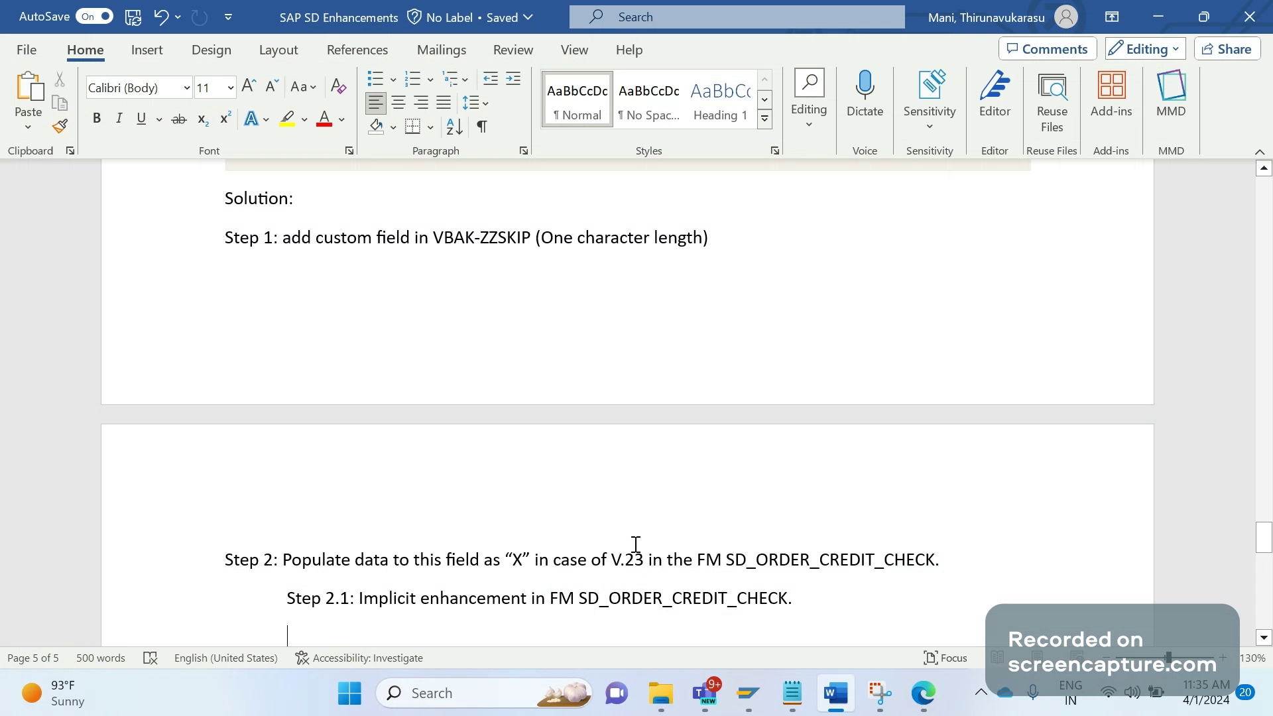
# - Write 'If sy-tcode = 'V.23', VBAK-ZZSKIP = ABAP_TRUE.' under Step 2.1, correcting quotes and typo
pyautogui.write('If sy-tcod')
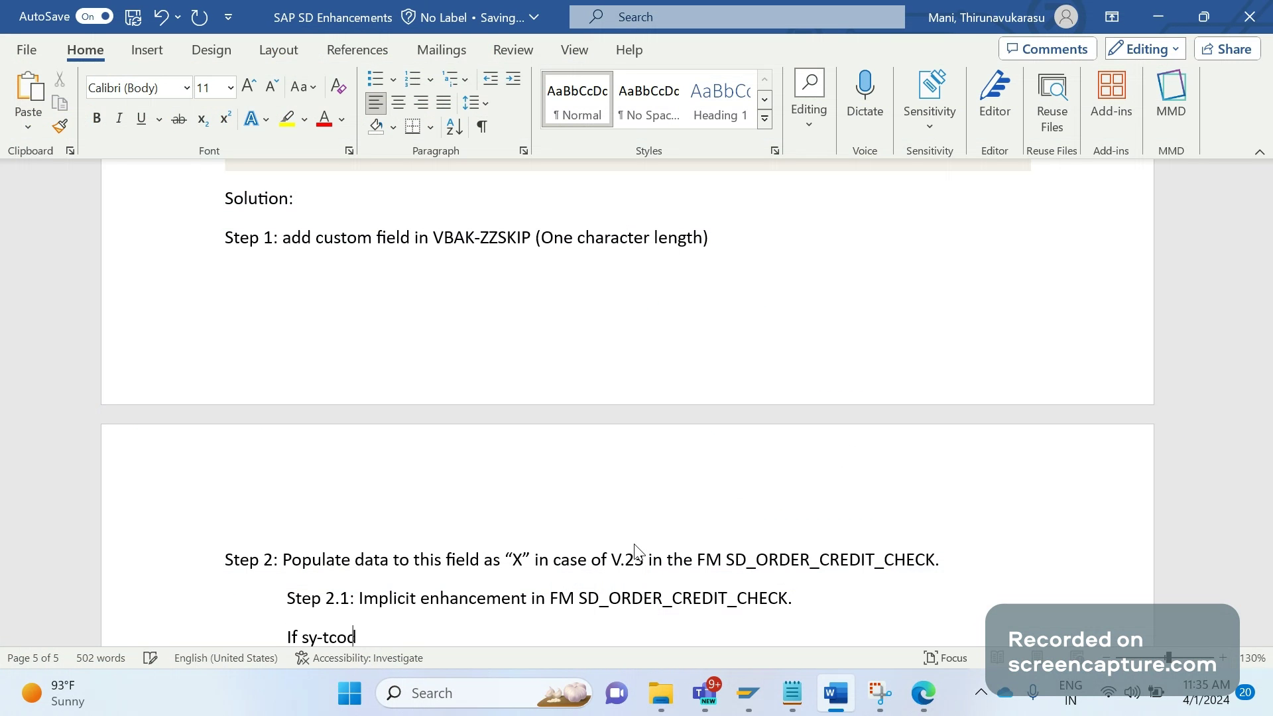
pyautogui.write('e =')
pyautogui.write(' V')
pyautogui.write(".23'")
pyautogui.press('Left')
pyautogui.press('Left')
pyautogui.press('Left')
pyautogui.press('Left')
pyautogui.press('Left')
pyautogui.write("'")
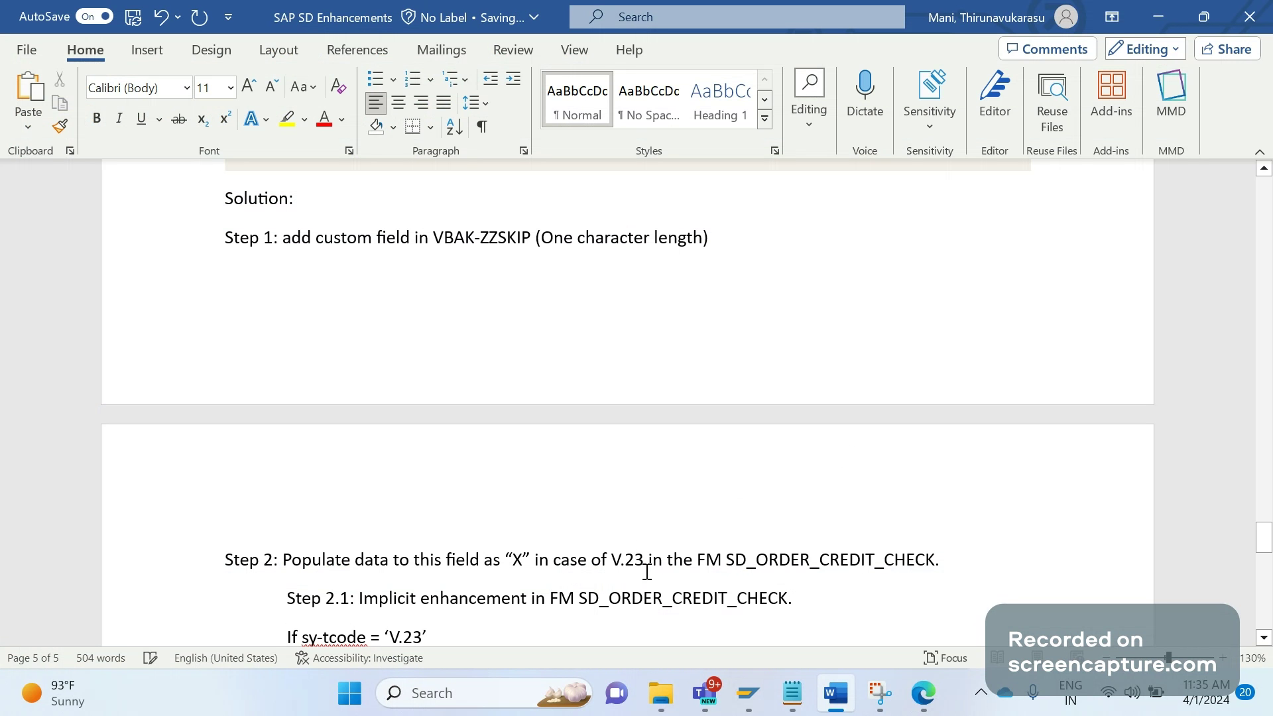
pyautogui.click(474, 635)
pyautogui.write(', ')
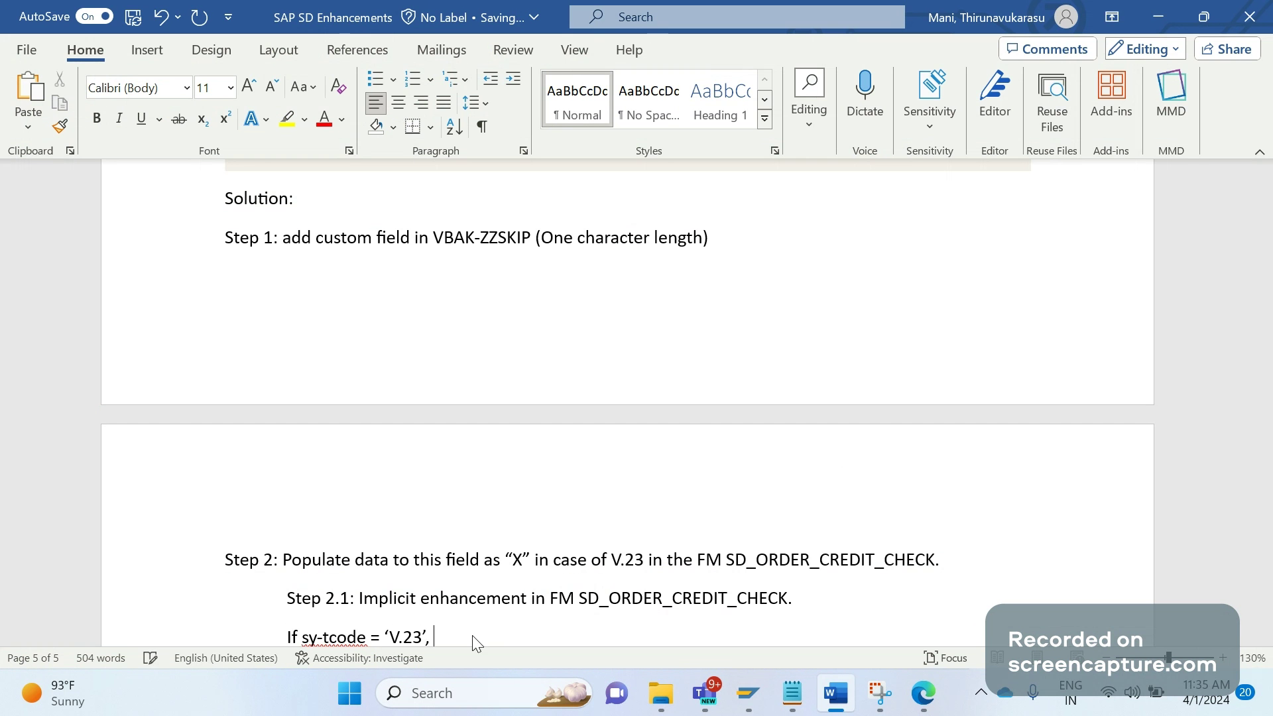
pyautogui.write('VBAK-ZZSKIP = ABAP')
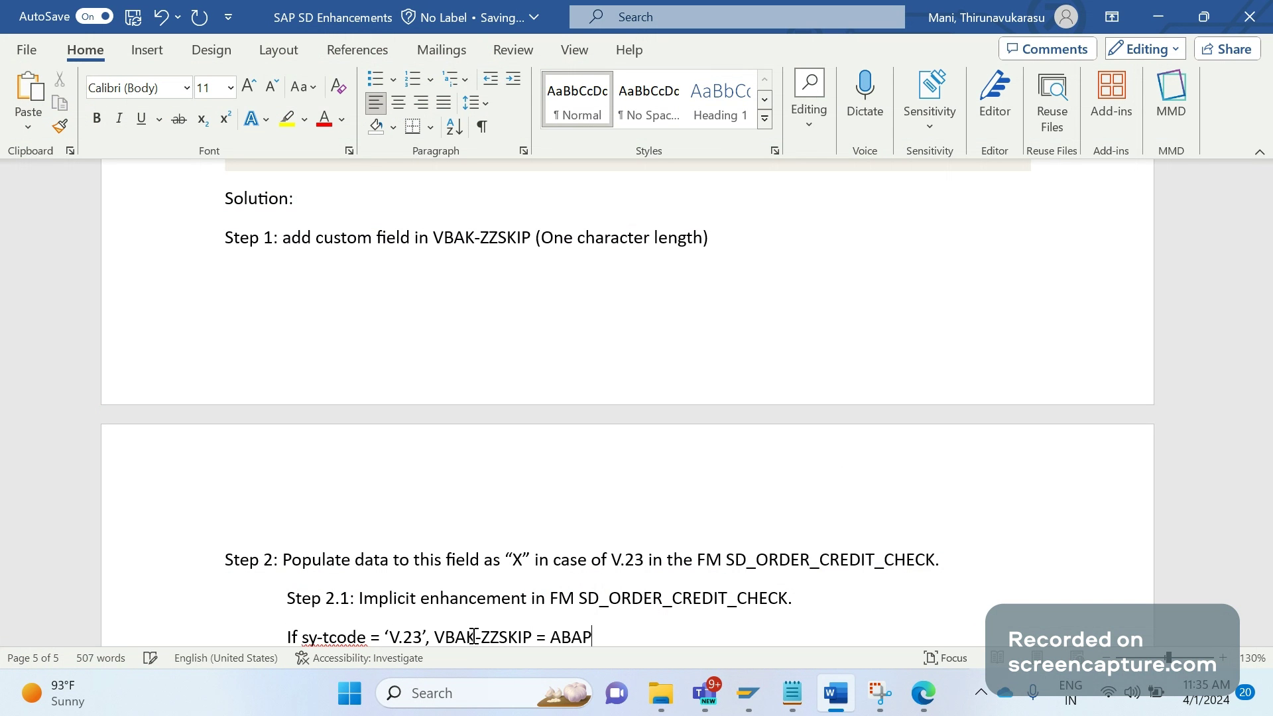
pyautogui.write('_TRUE.')
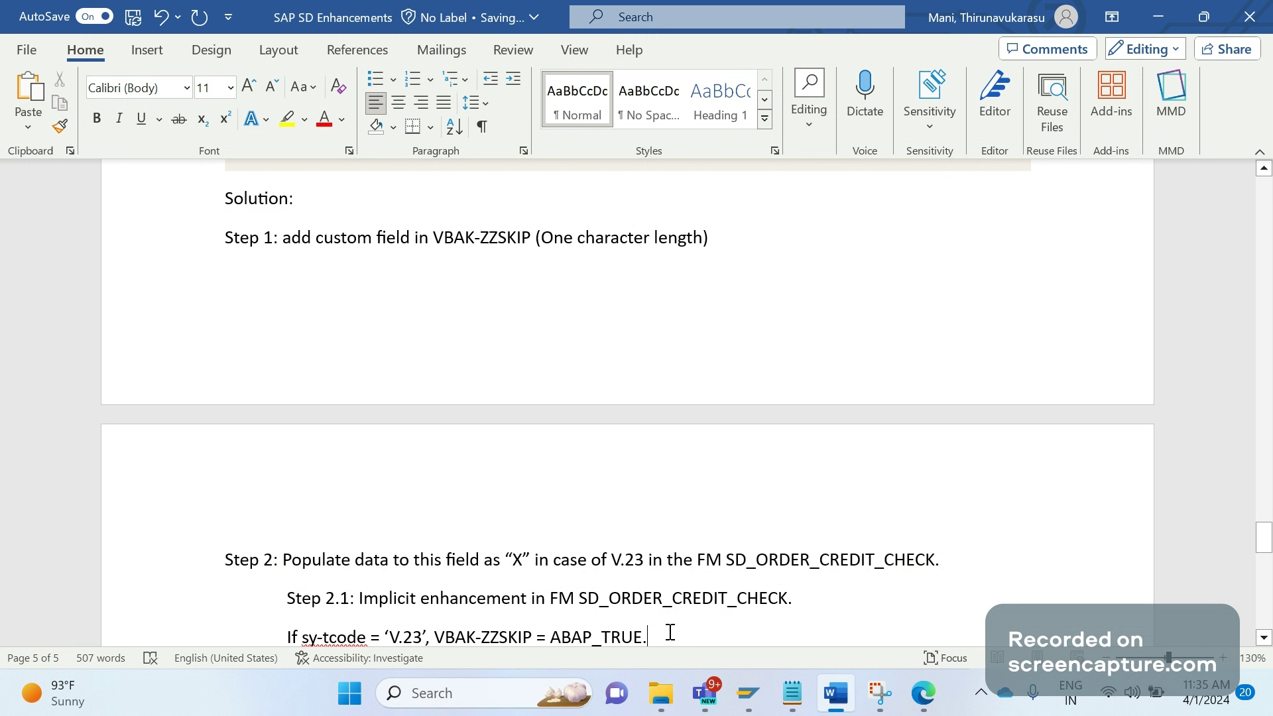
pyautogui.press('Return')
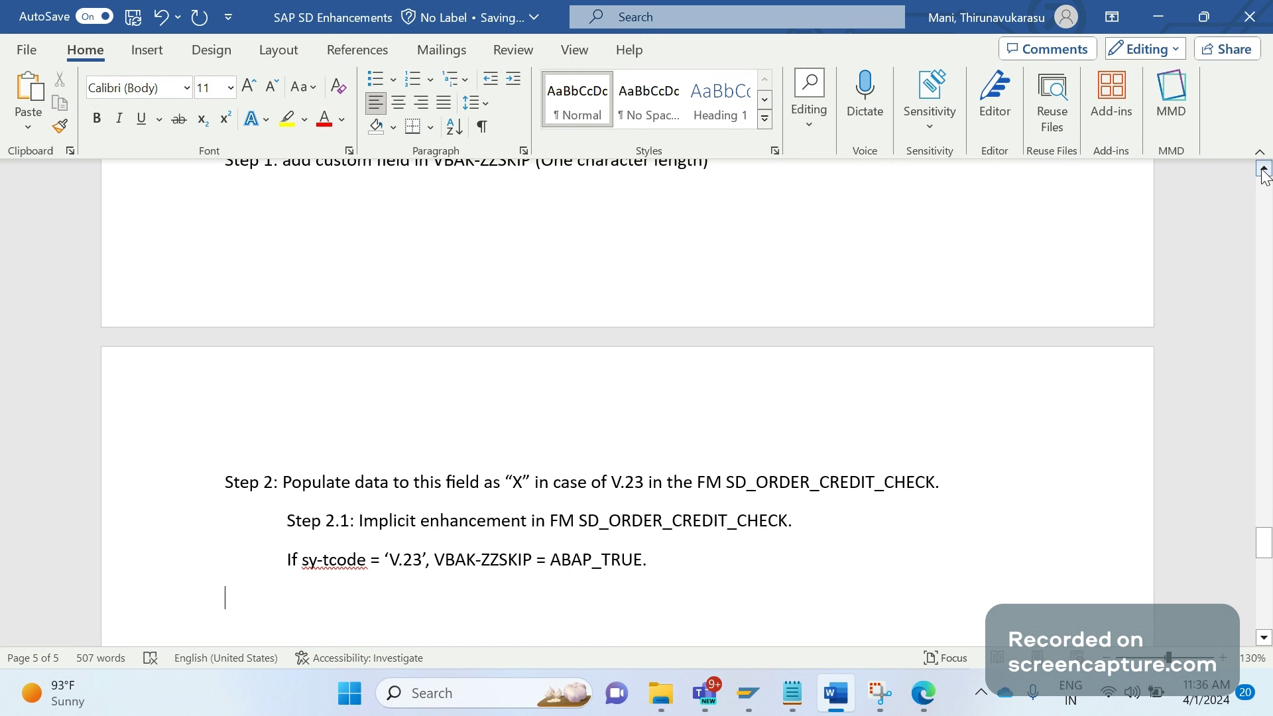
pyautogui.click(896, 259)
pyautogui.doubleClick(896, 259)
pyautogui.scroll(-7, 898, 263)
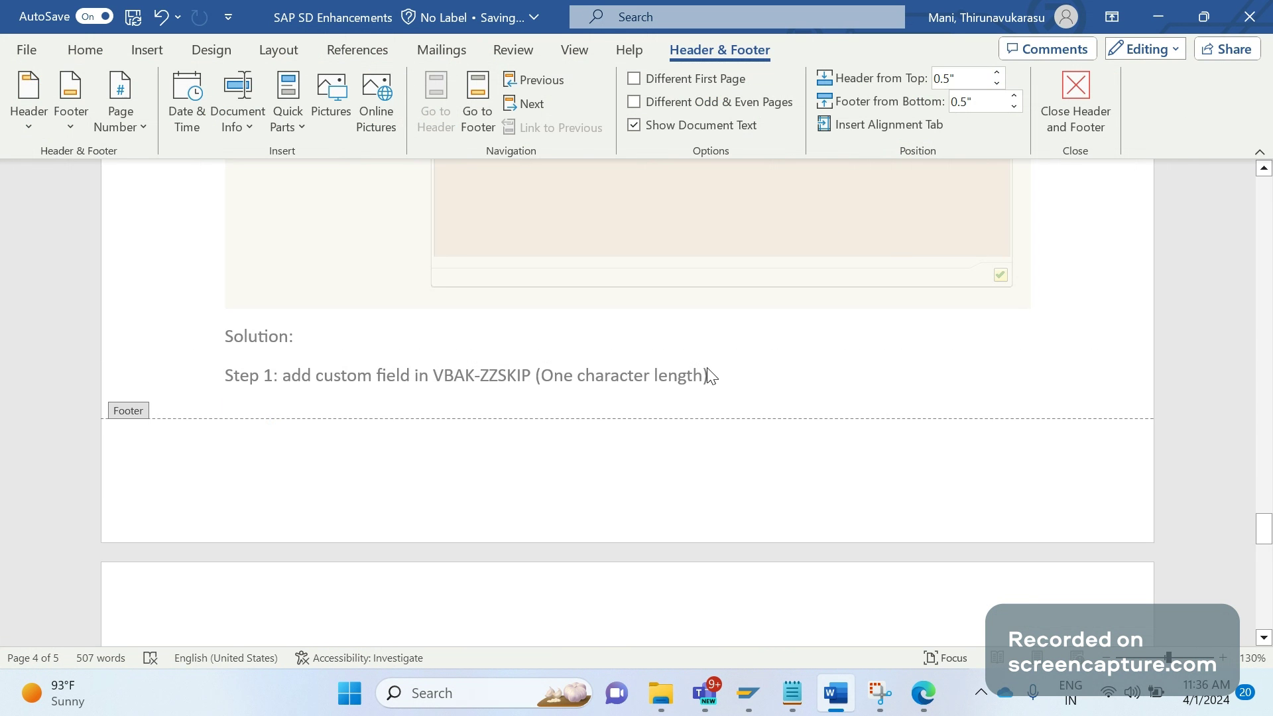
pyautogui.click(937, 497)
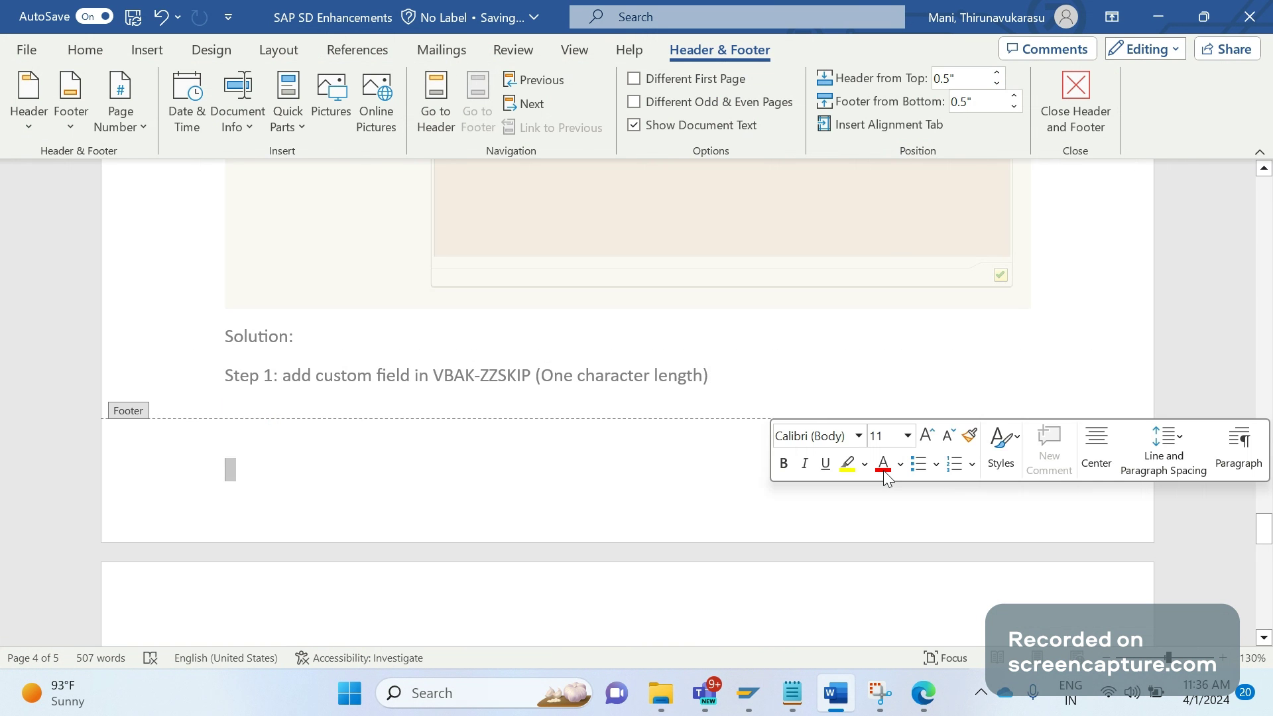
pyautogui.doubleClick(737, 383)
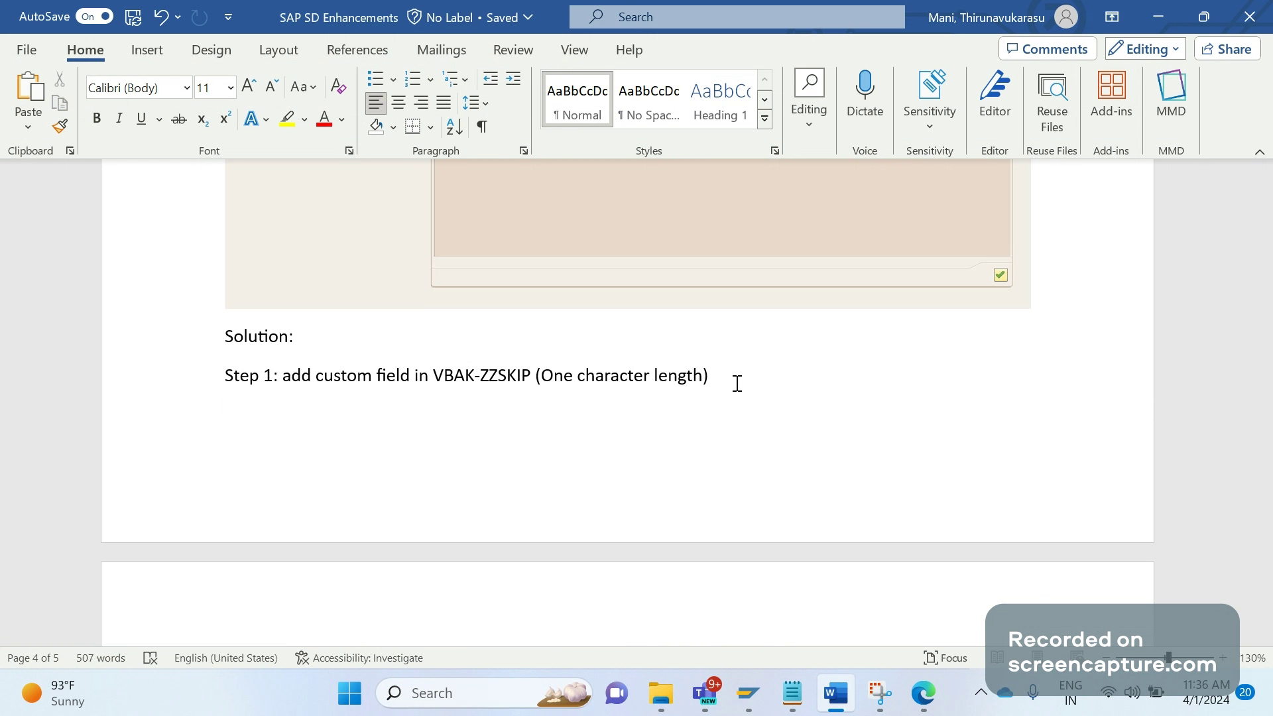
pyautogui.click(1265, 638)
pyautogui.scroll(-3, 589, 534)
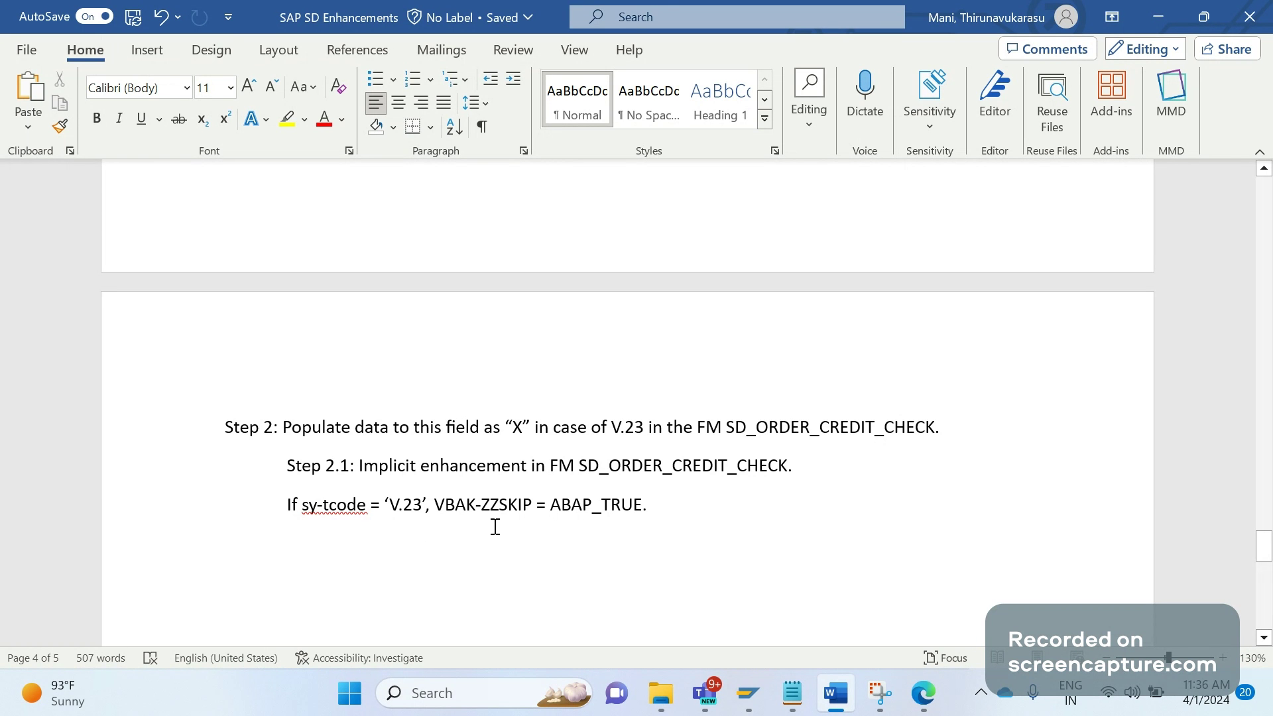
pyautogui.hotkey('ctrl', 'z')
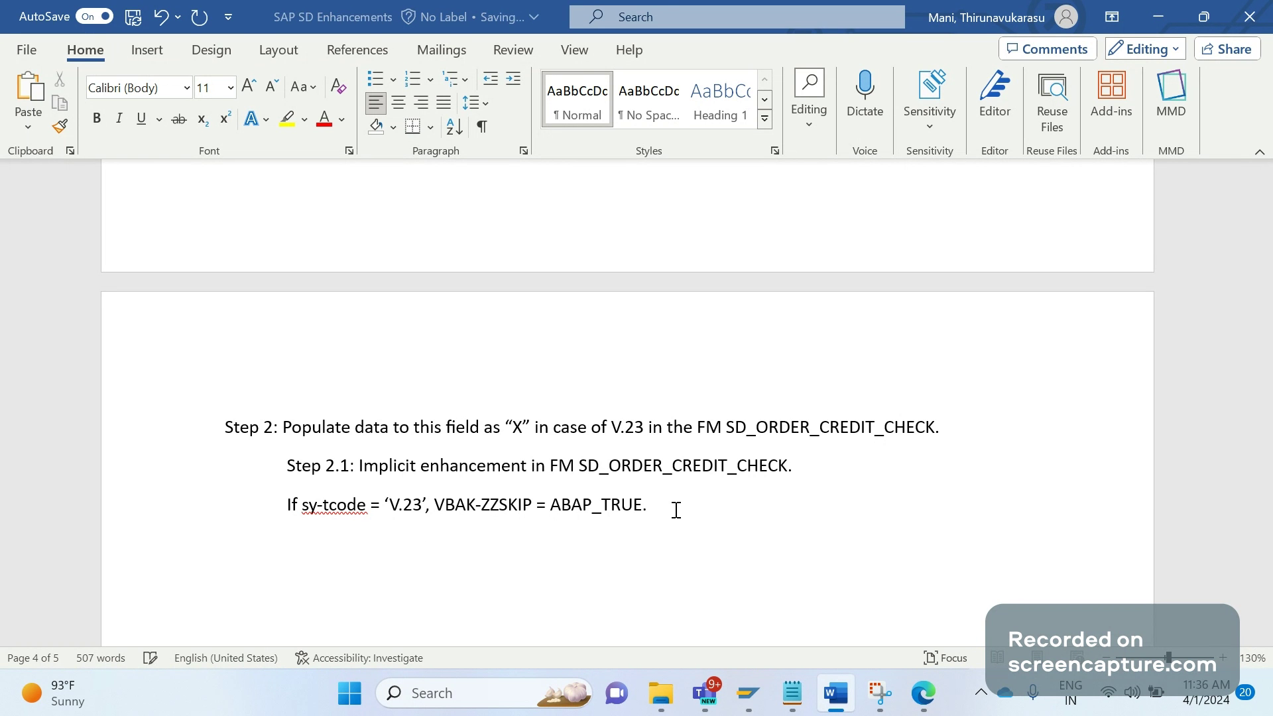
# - Start a new line reading 'Step 3: Develop the BADI "CL_EX_BADI_SD_CM"'
pyautogui.press('Return')
pyautogui.write('Step 3')
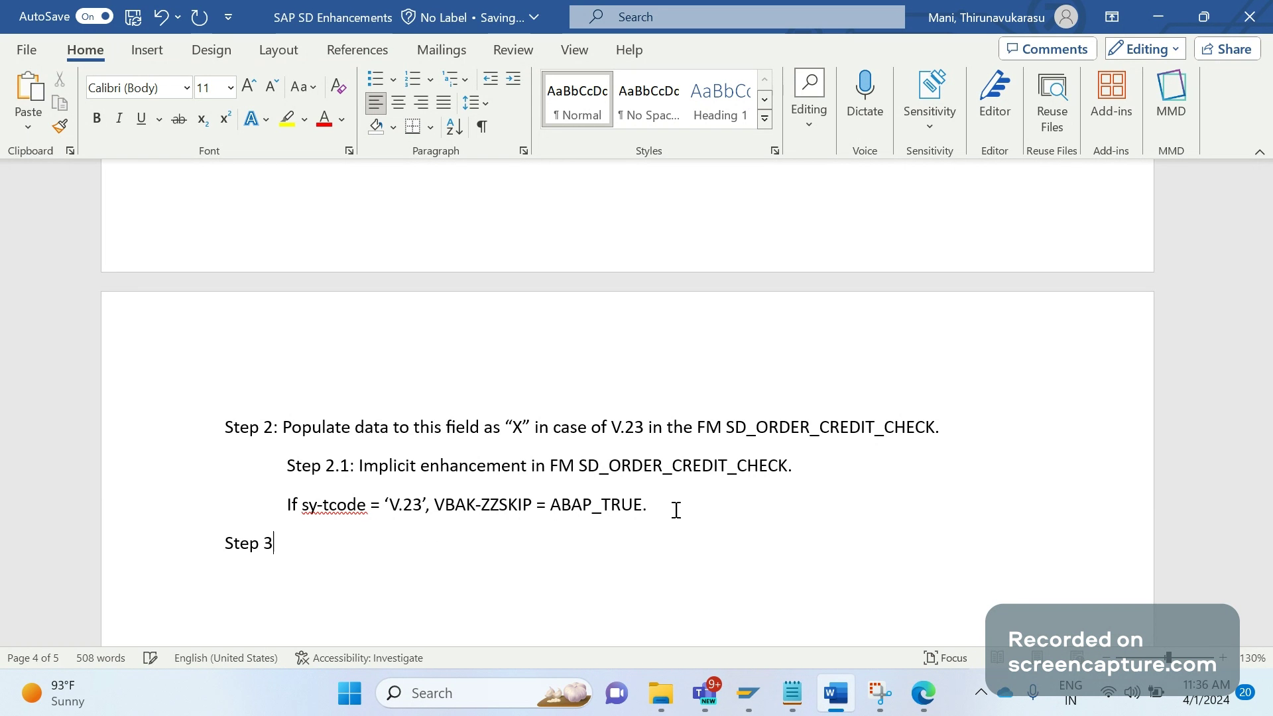
pyautogui.write(':')
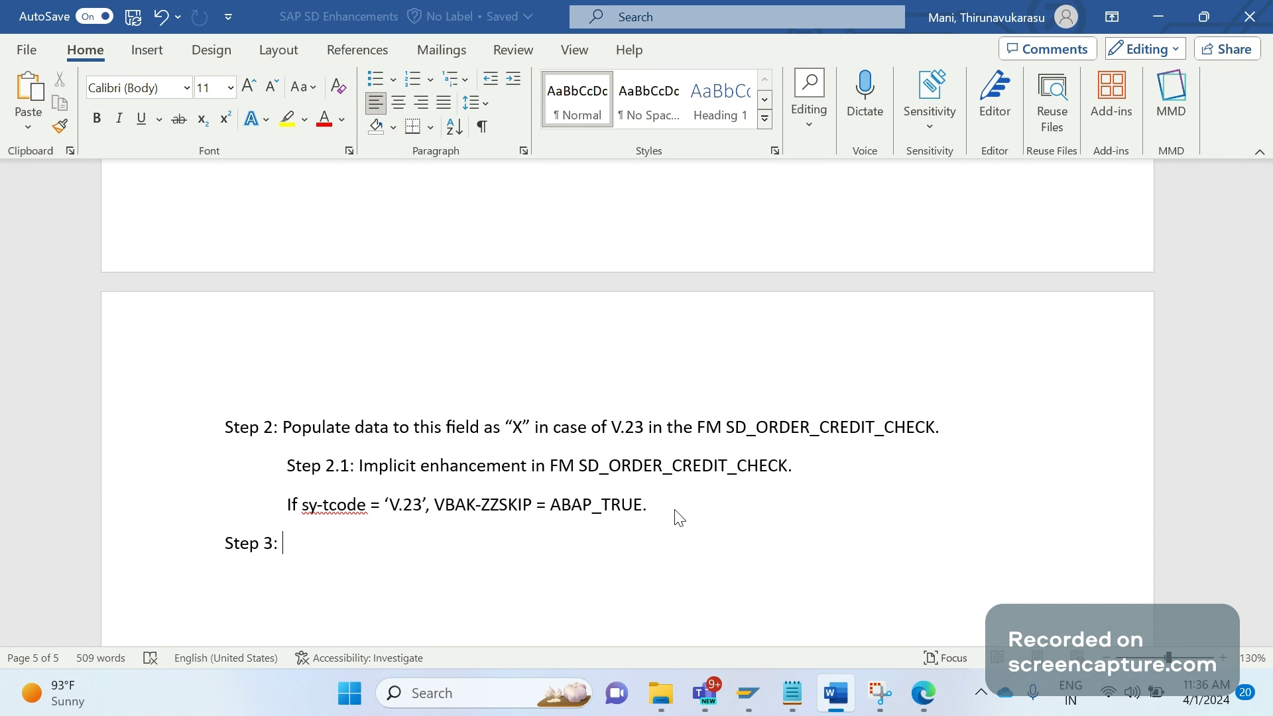
pyautogui.write(' Develop ')
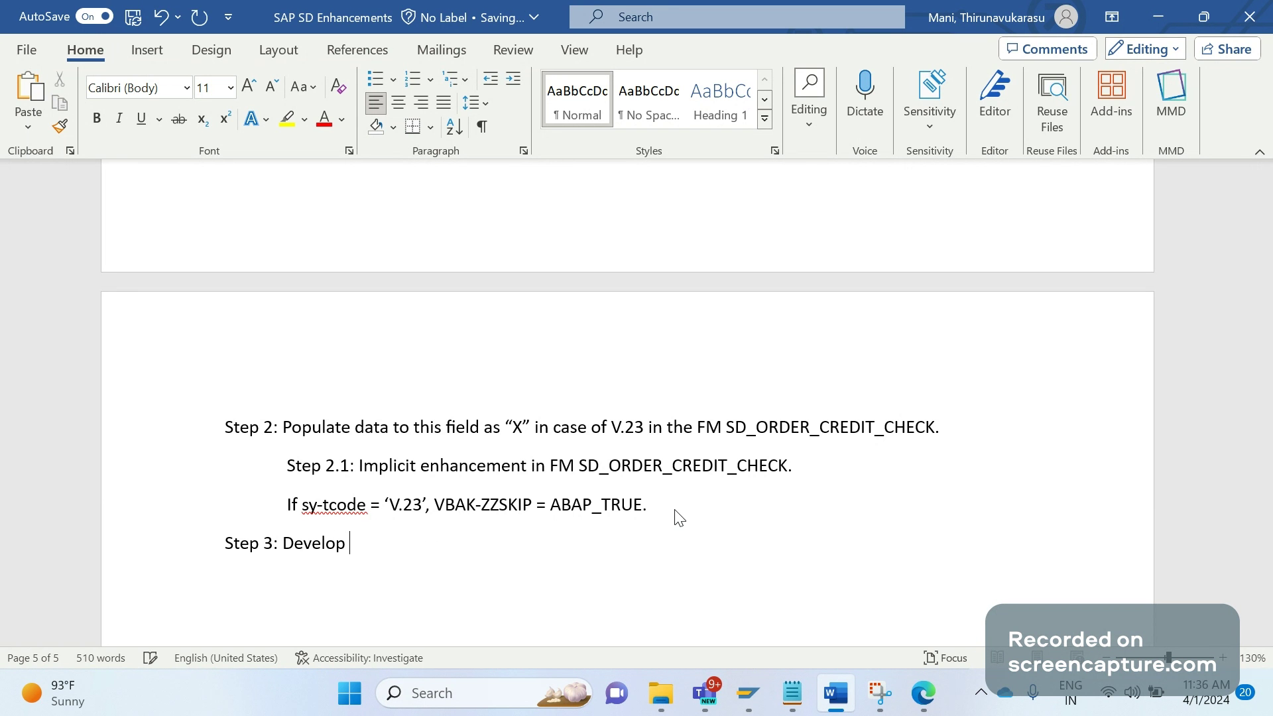
pyautogui.write('the BA')
pyautogui.write('DI')
pyautogui.write('"')
pyautogui.write('CL')
pyautogui.write('_EX')
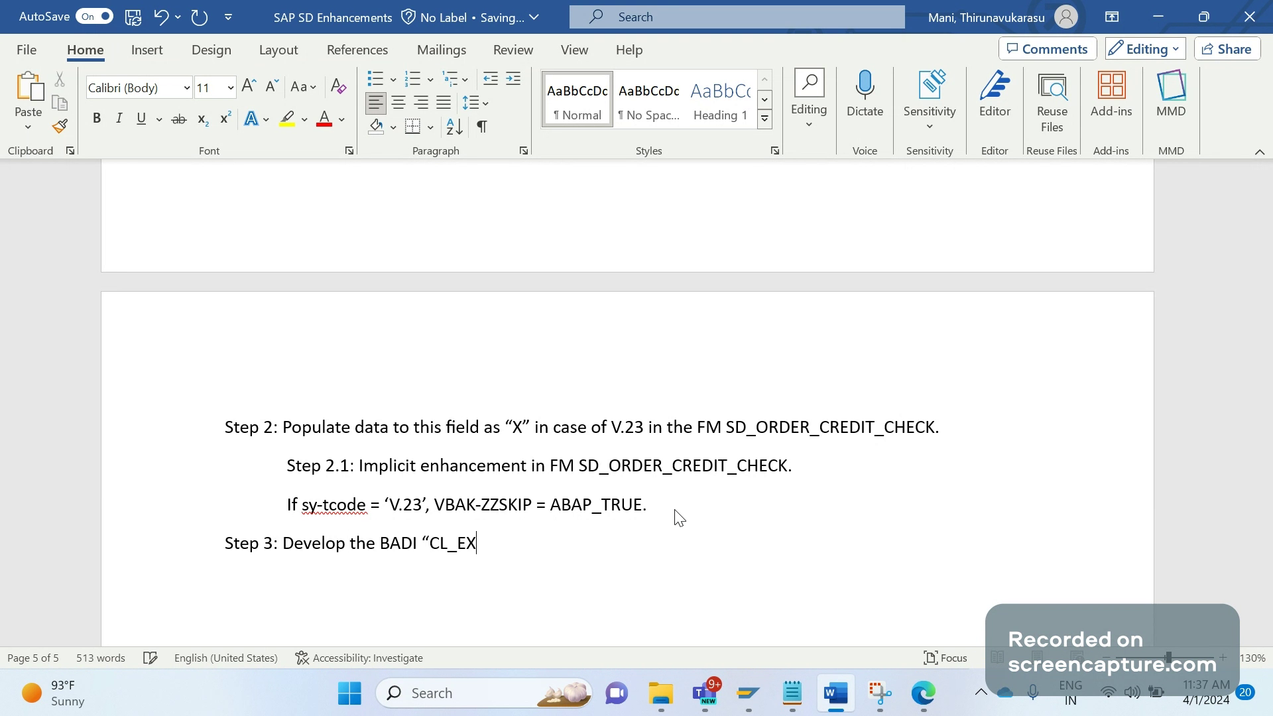
pyautogui.write('_BADI_')
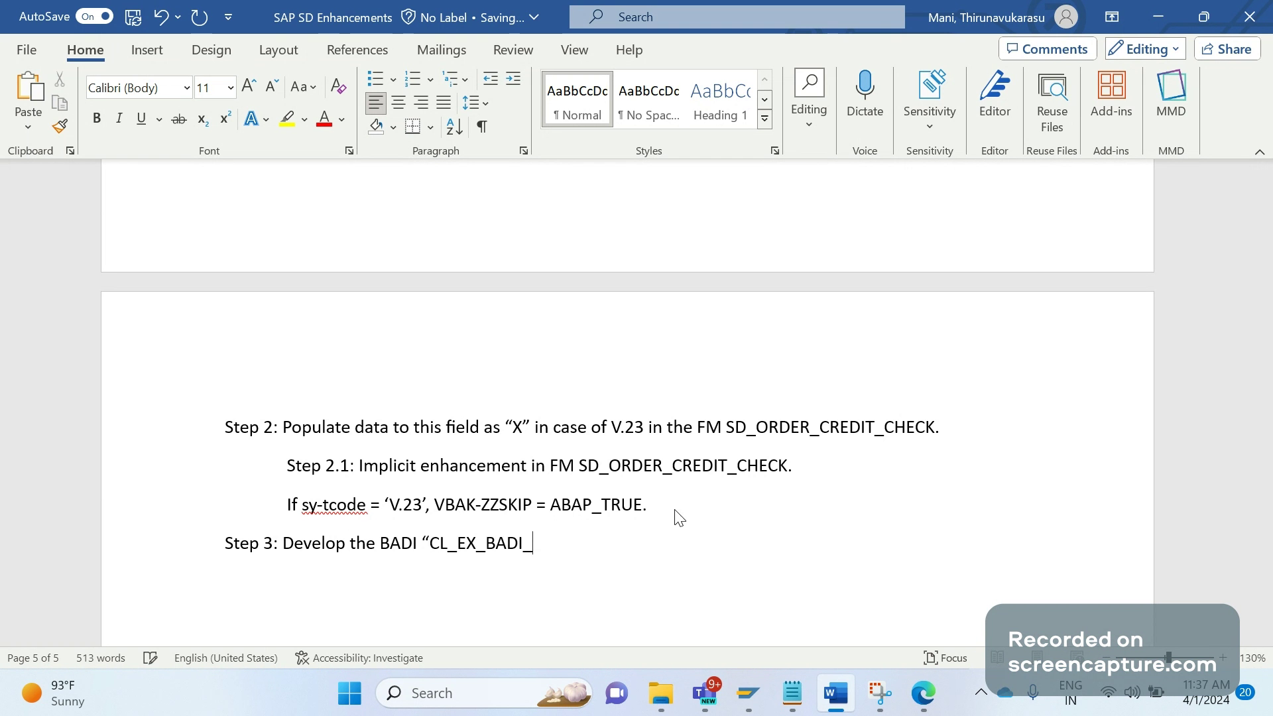
pyautogui.write('SD_CM')
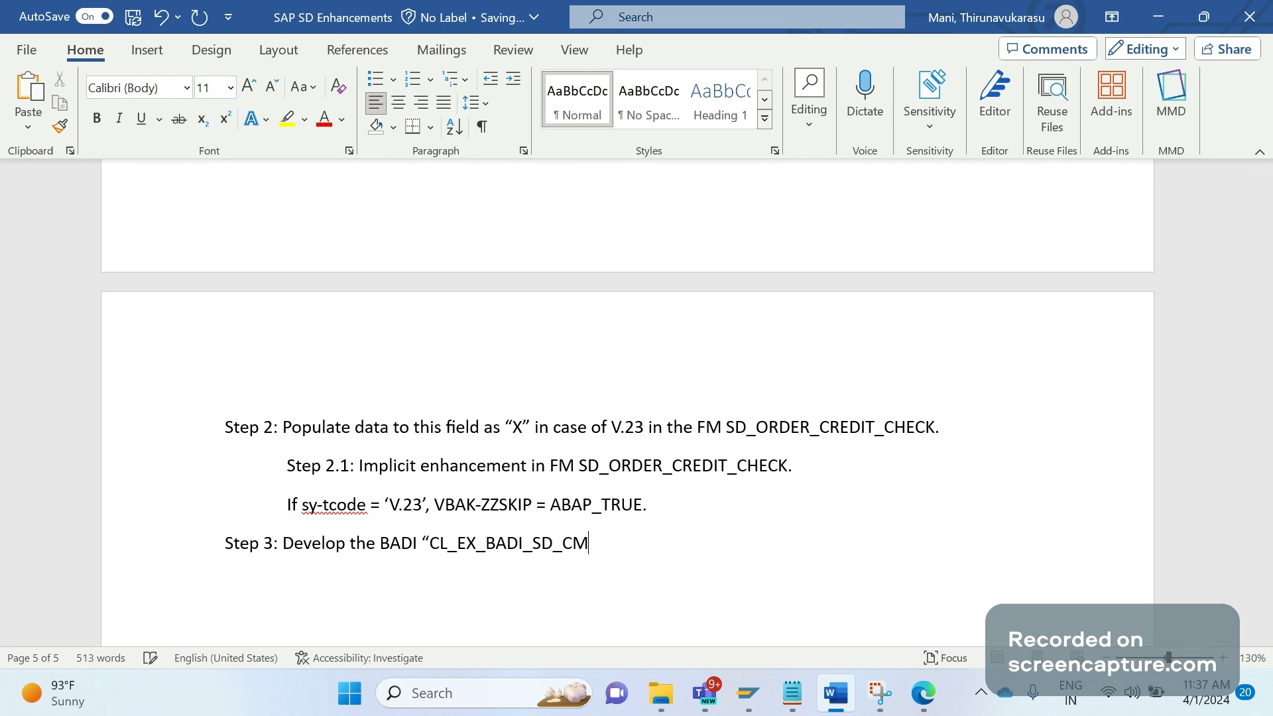
pyautogui.write('"')
# - Open the Class Builder with /OSE24 from the SAP debugger window
pyautogui.moveTo(880, 693)
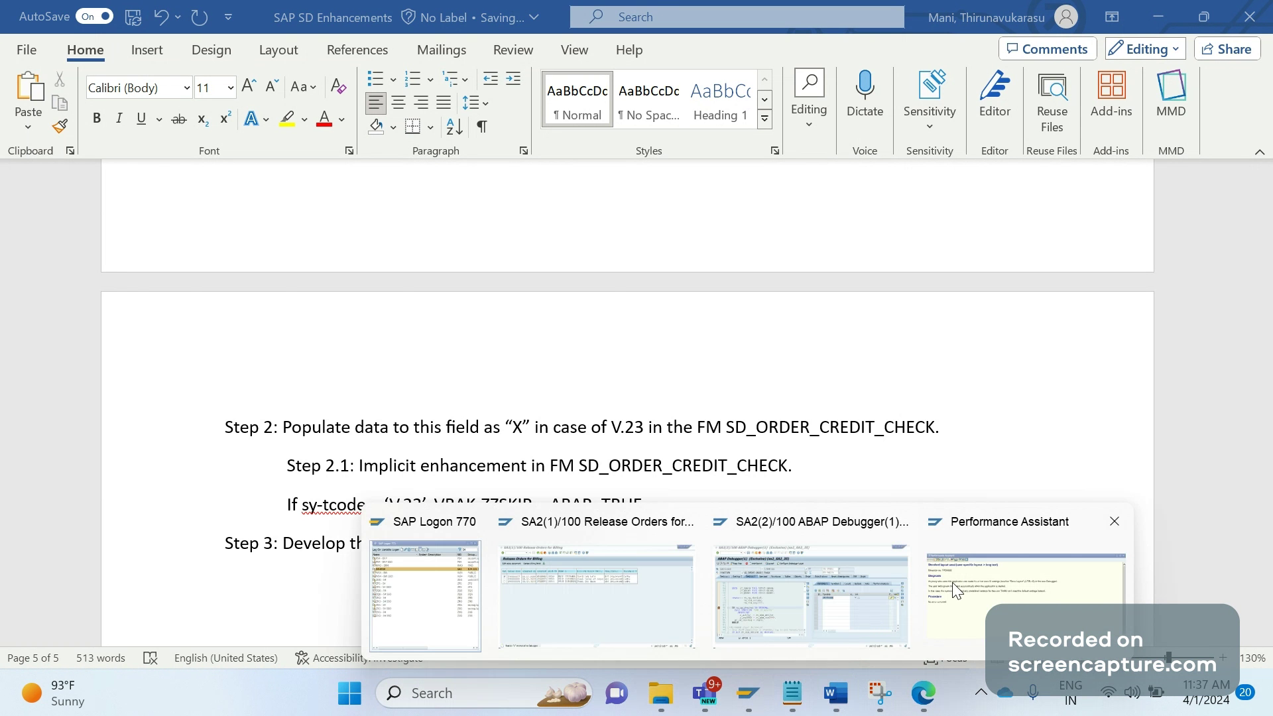
pyautogui.click(954, 582)
pyautogui.click(748, 693)
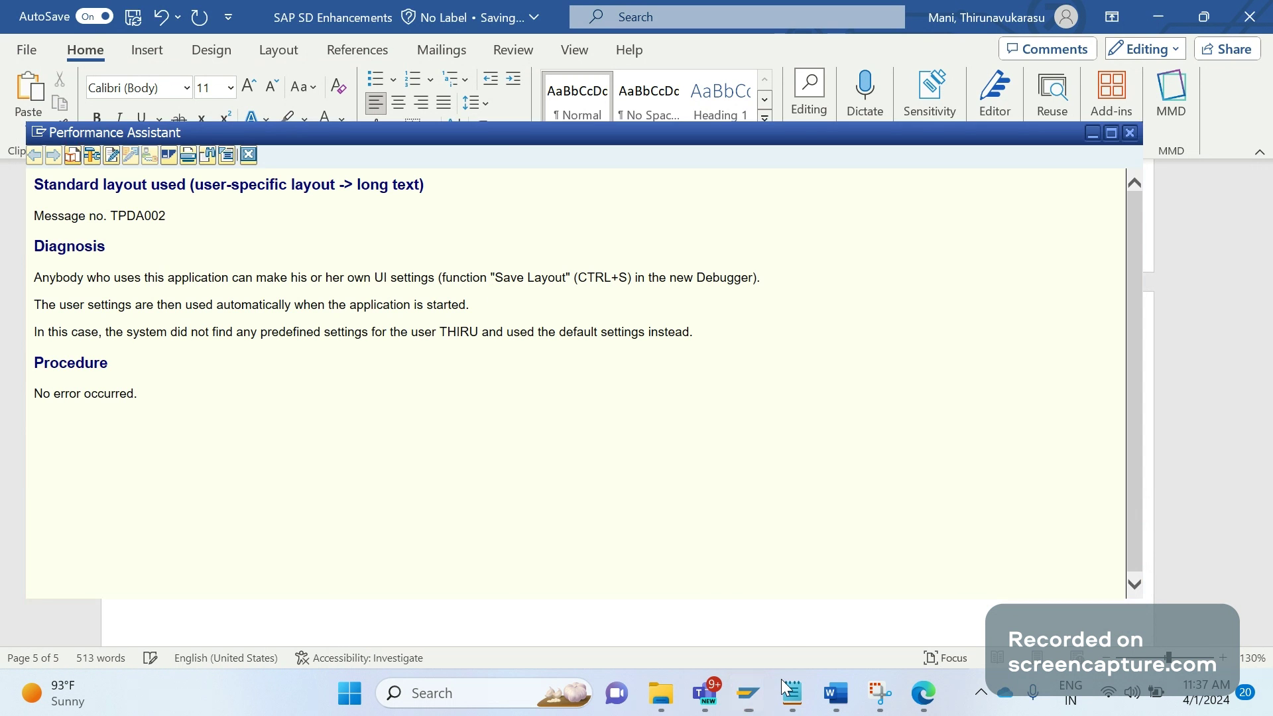
pyautogui.moveTo(748, 693)
pyautogui.click(896, 595)
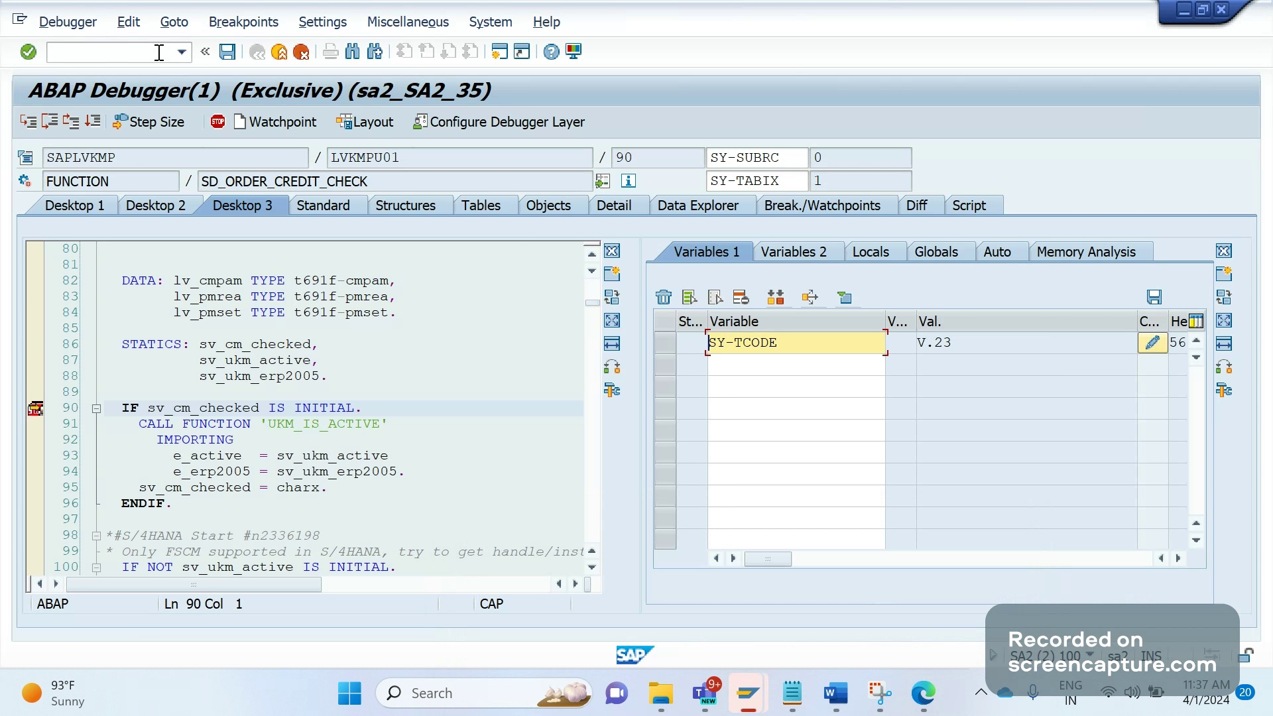
pyautogui.click(159, 59)
pyautogui.write('/OSE24')
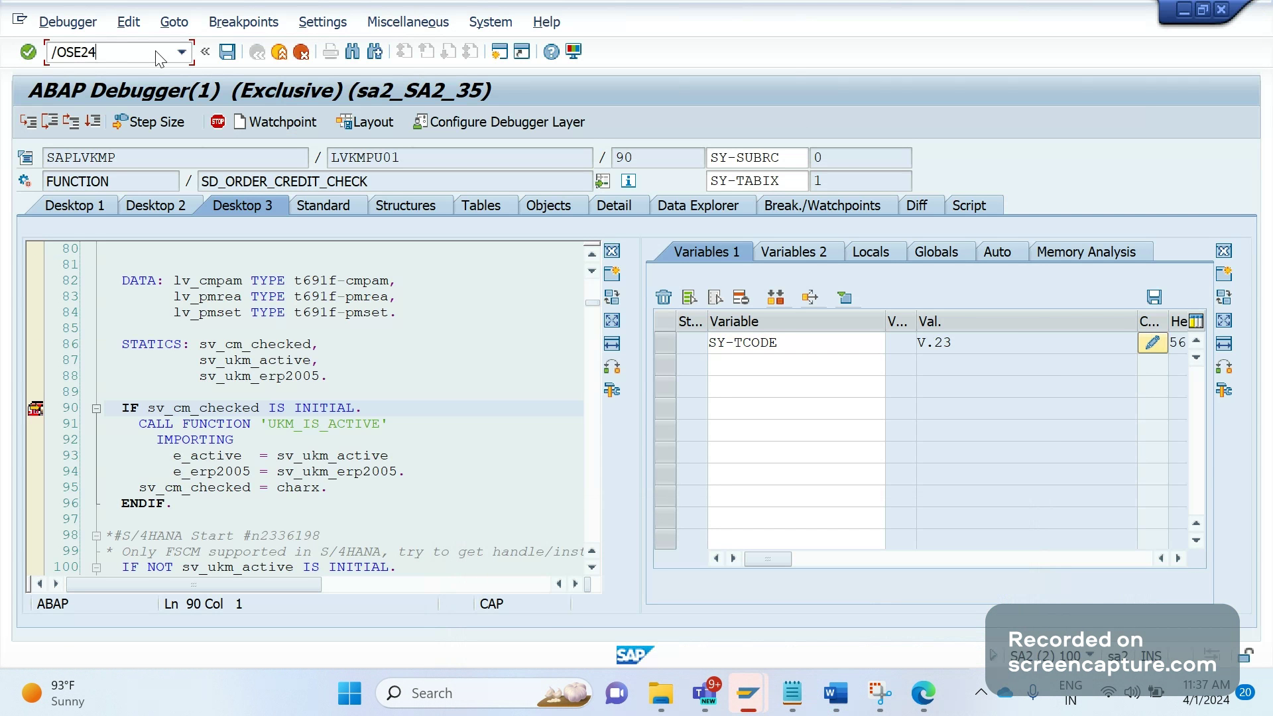
pyautogui.press('Return')
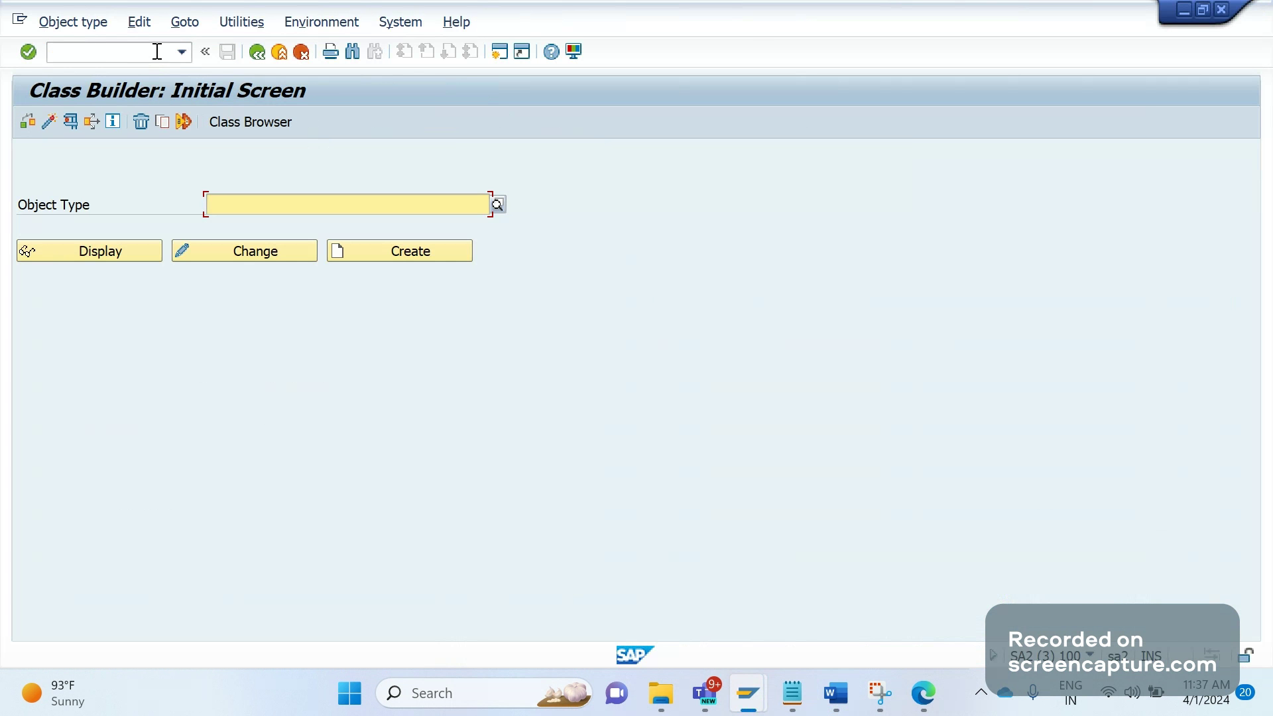
# - Display class CL_EX_BADI_SD_CM and review its FSCM credit check methods
pyautogui.write('CL_EX_')
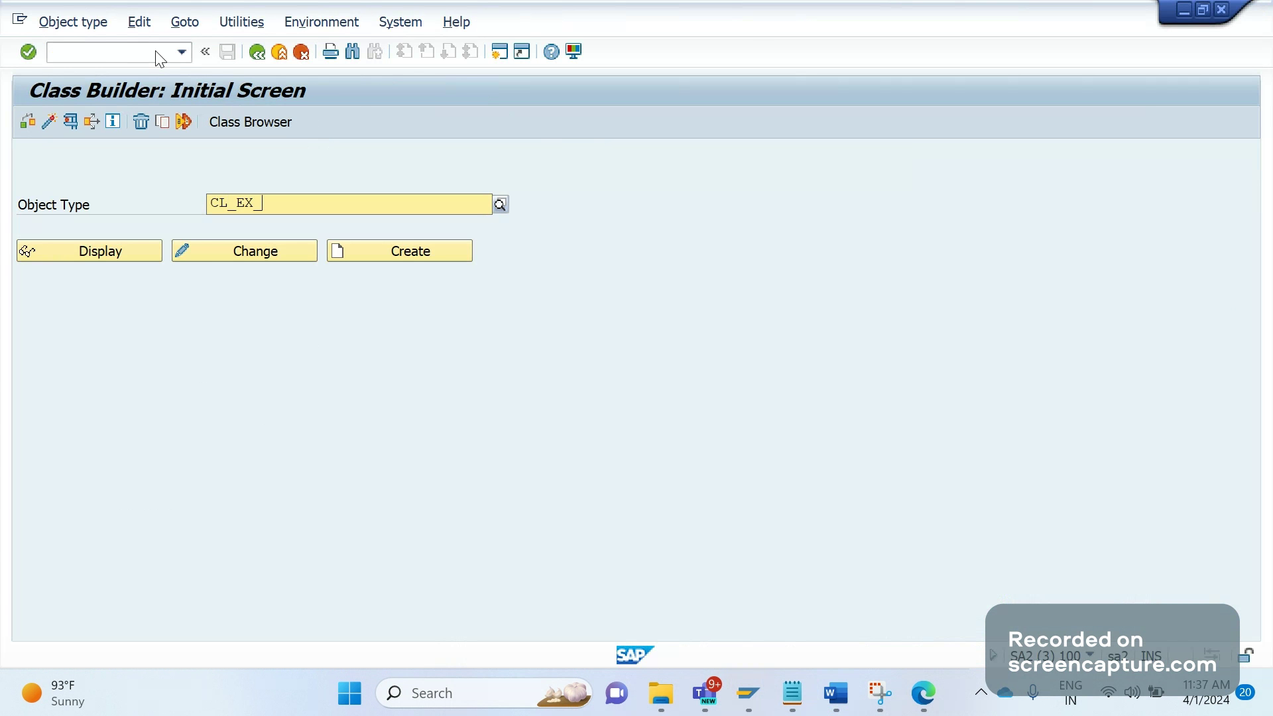
pyautogui.write('BADI_SD_CM')
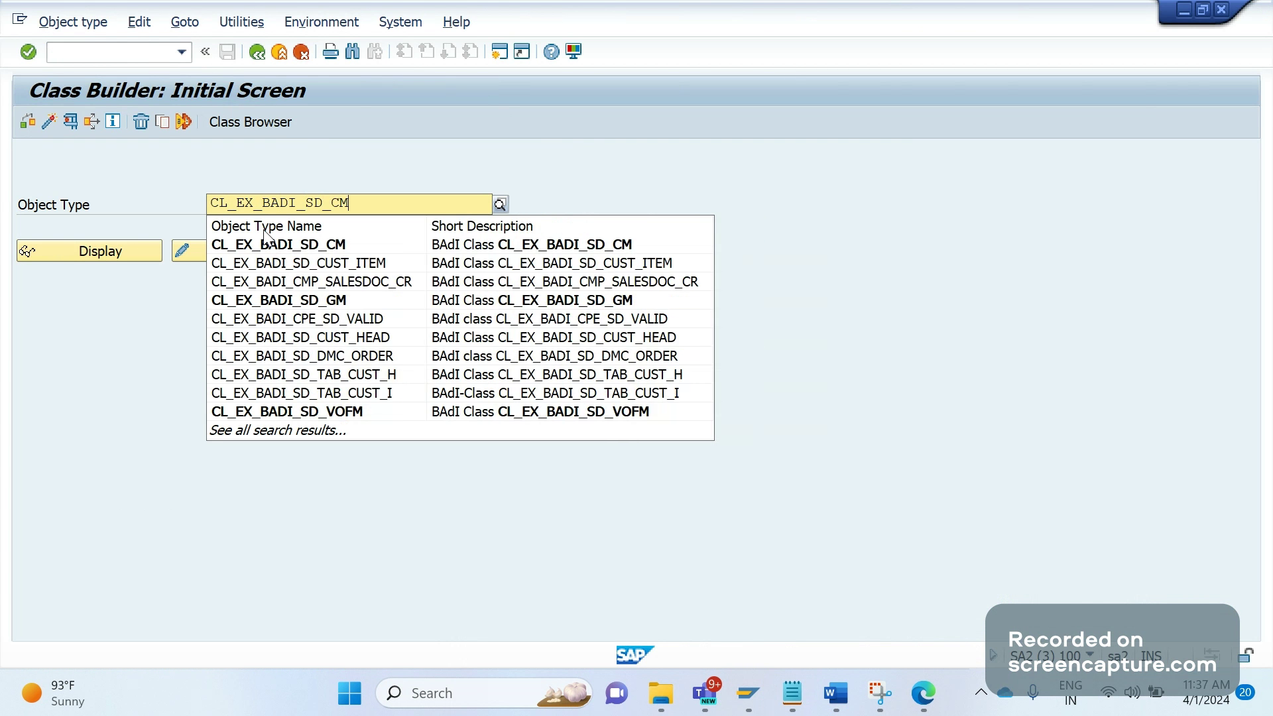
pyautogui.click(153, 253)
pyautogui.click(136, 253)
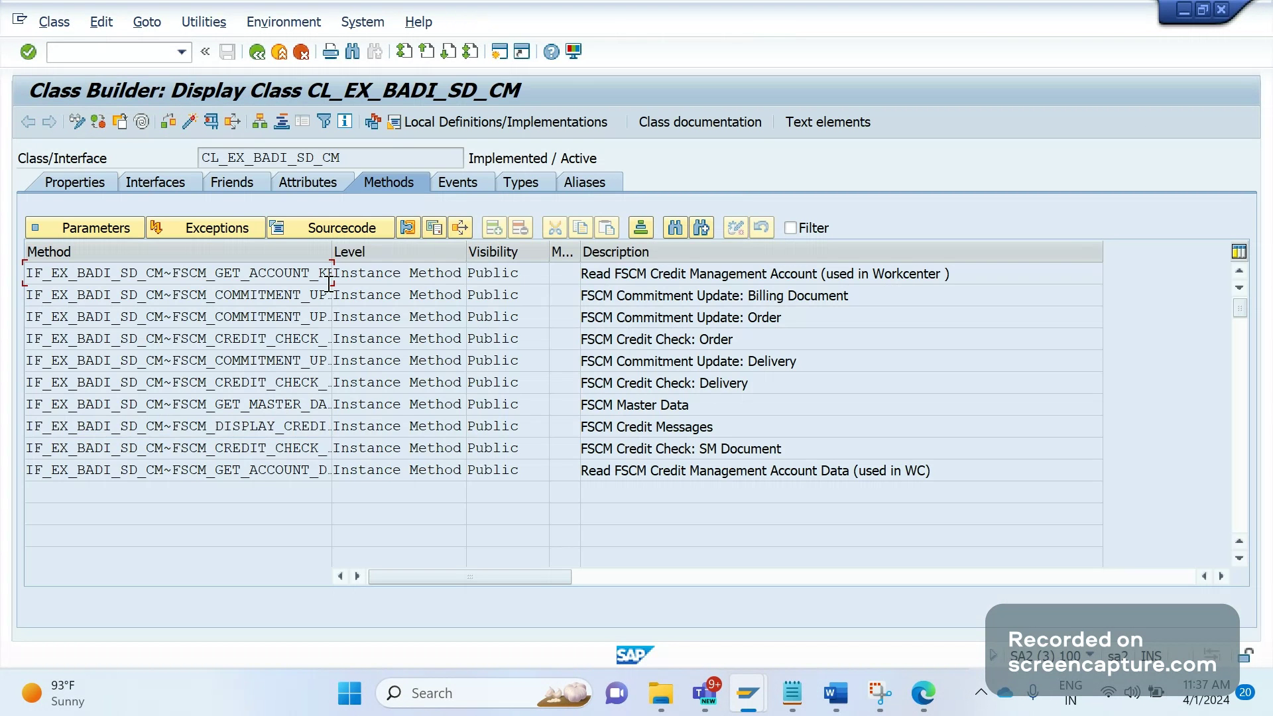
pyautogui.rightClick(331, 257)
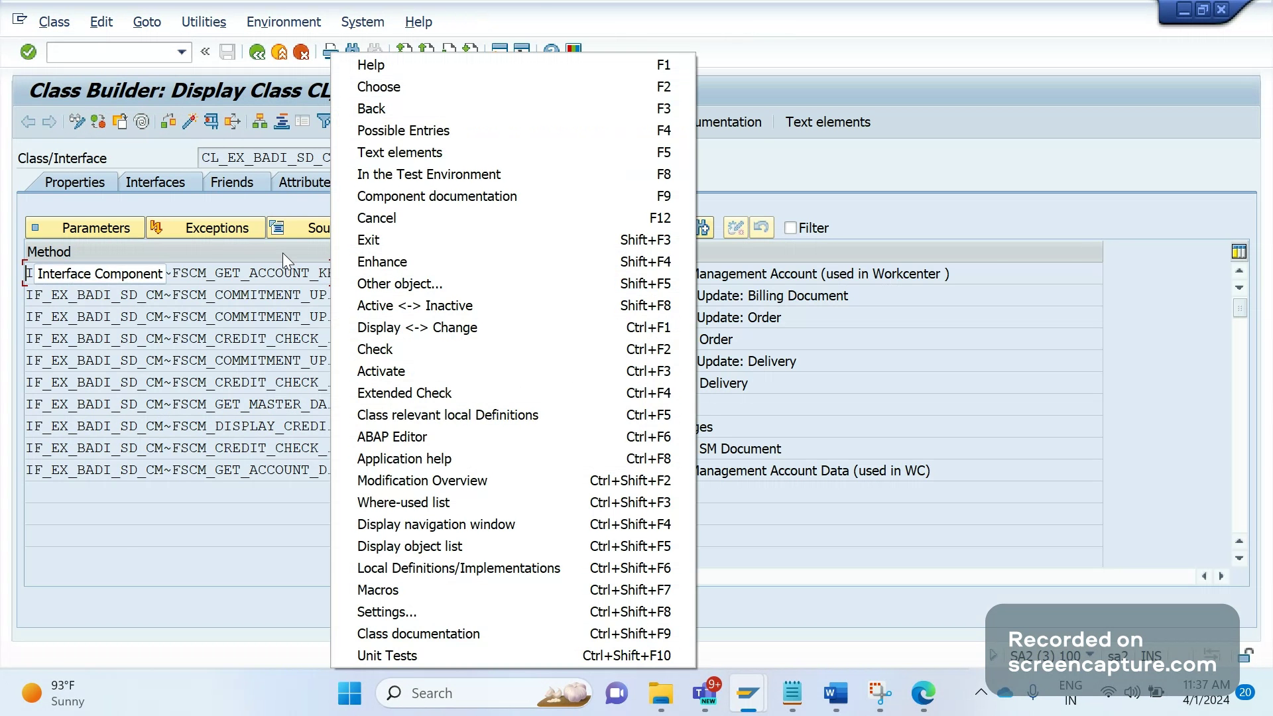
pyautogui.press('Escape')
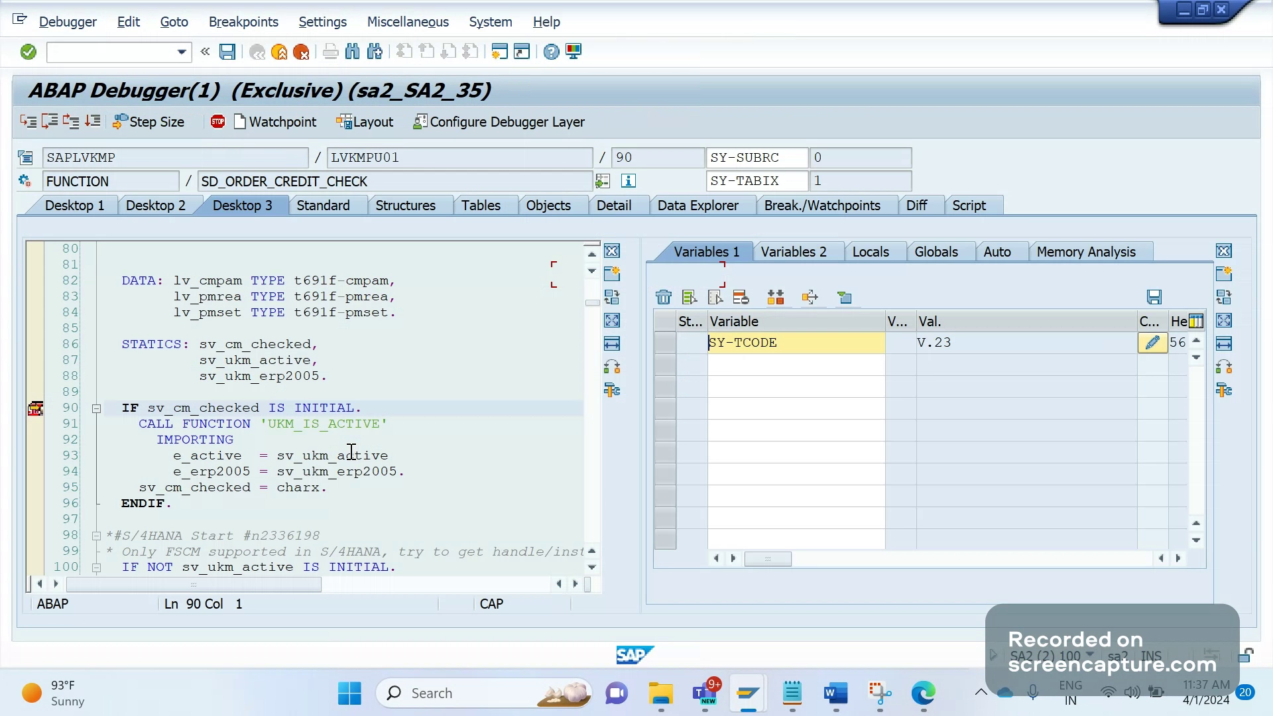
pyautogui.click(423, 491)
pyautogui.press('F8')
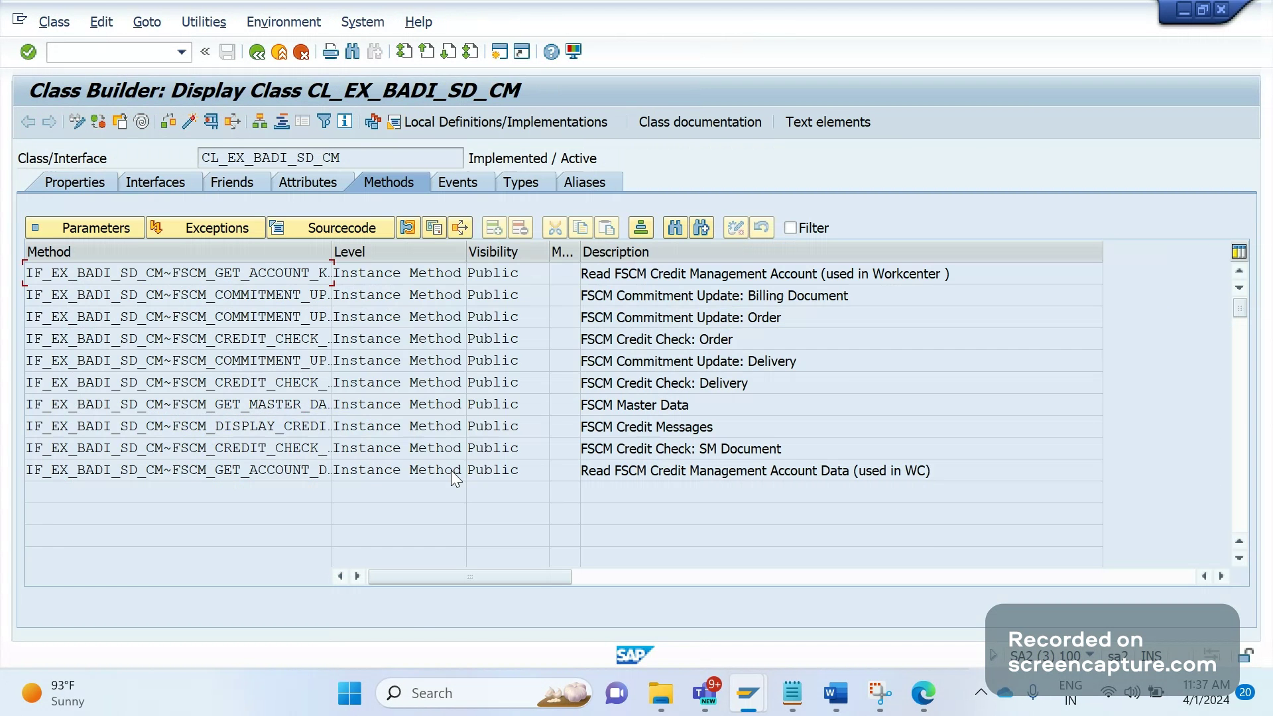
pyautogui.hotkey('alt', 'Tab')
pyautogui.hotkey('alt', 'Tab')
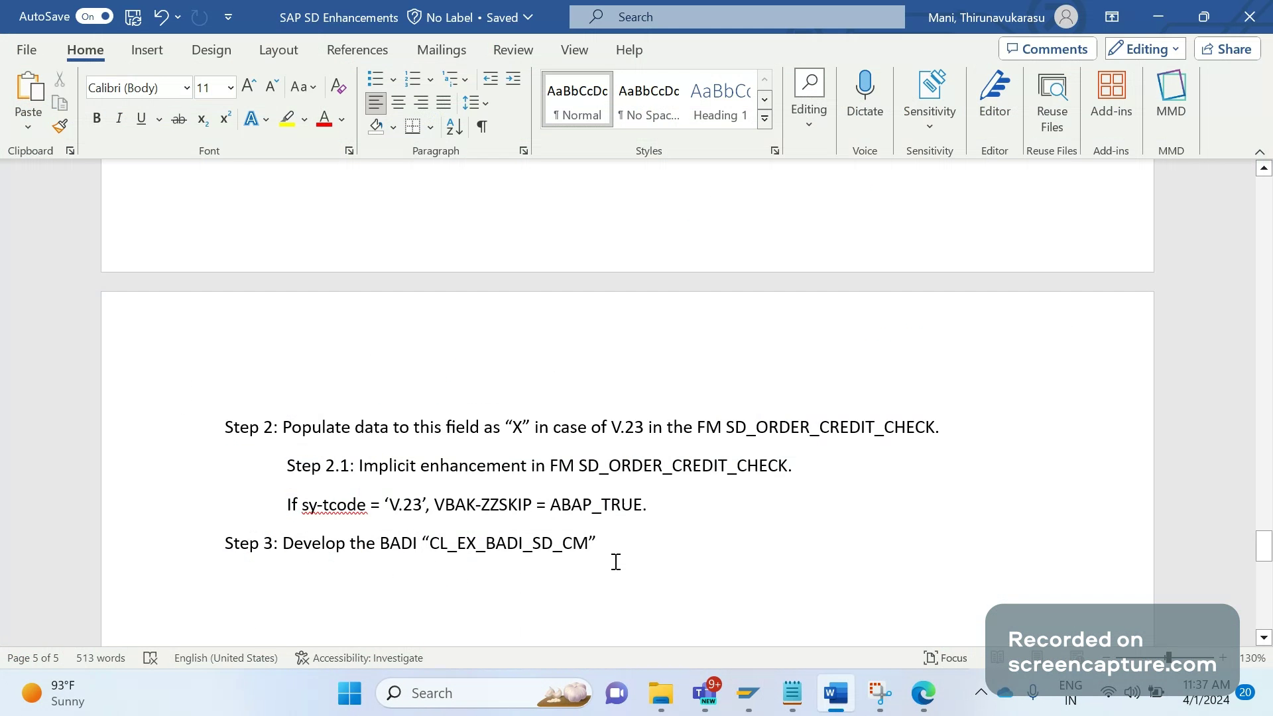
# - Indent a new line under Step 3 reading 'If VBAK-ZZSKIP is not initial, no_check = 0.'
pyautogui.press('Return')
pyautogui.press('Tab')
pyautogui.write('if')
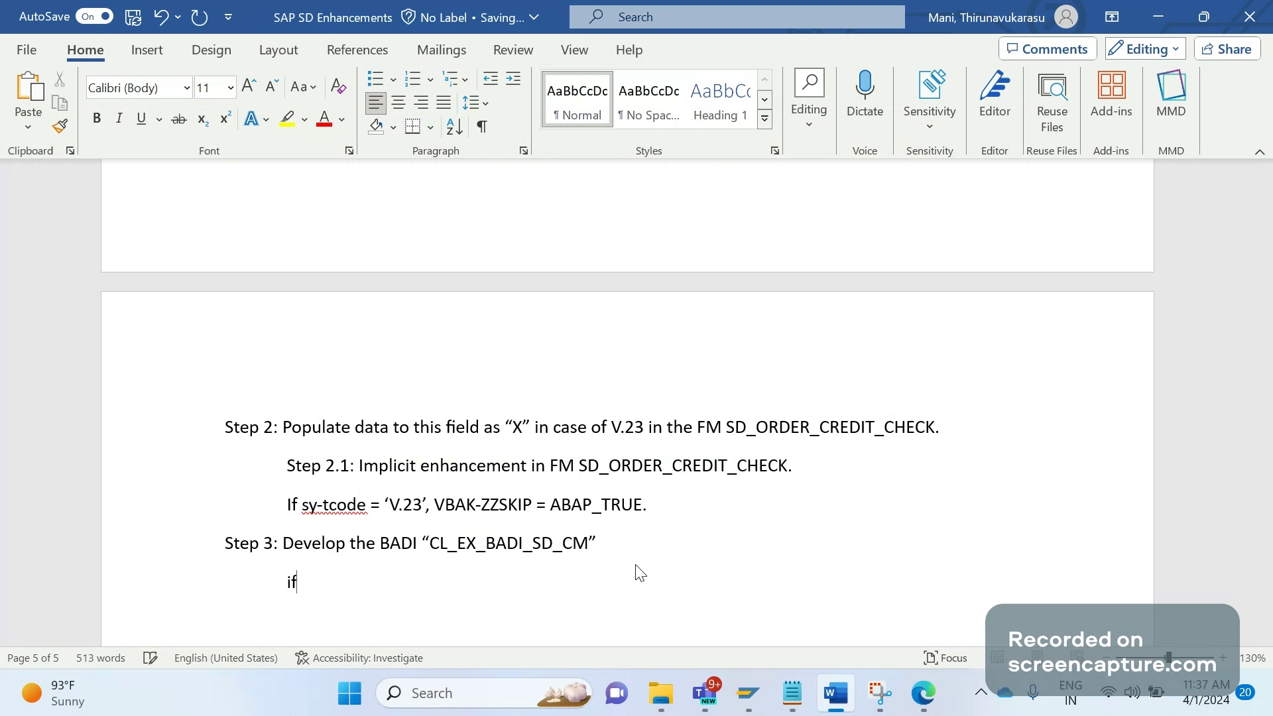
pyautogui.write(' VBAK-ZZSK')
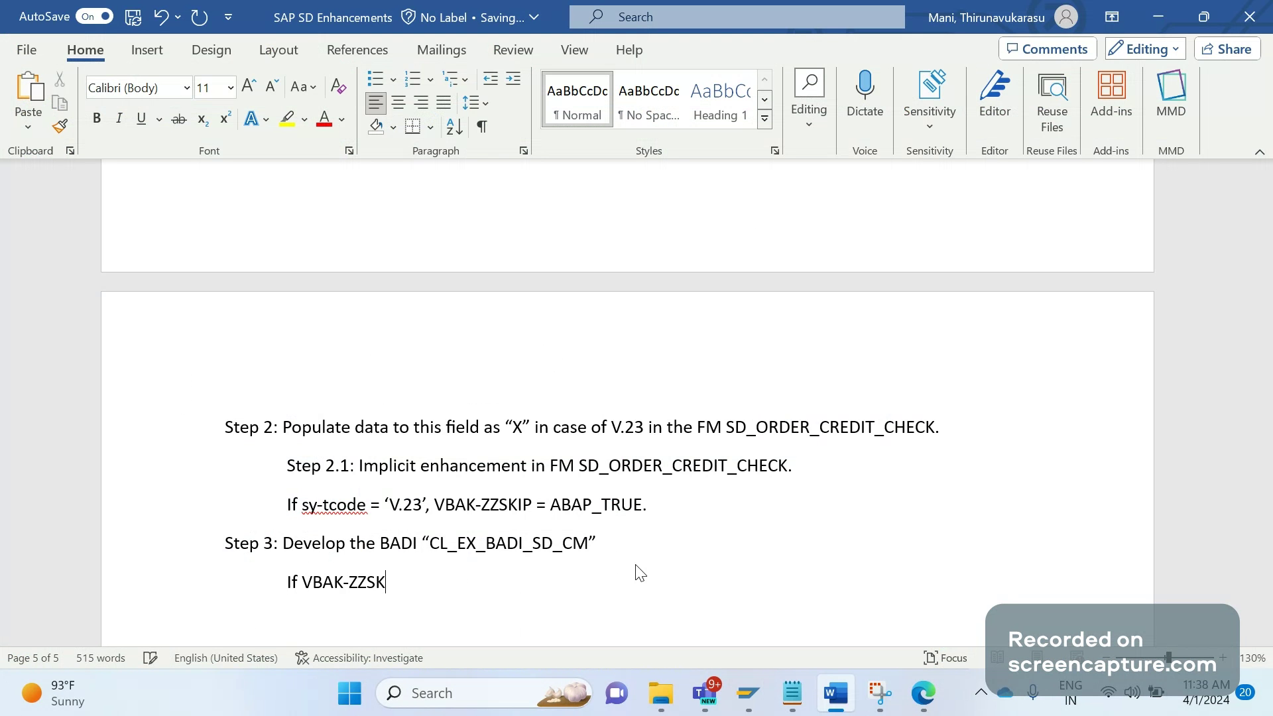
pyautogui.write('IP is not initial')
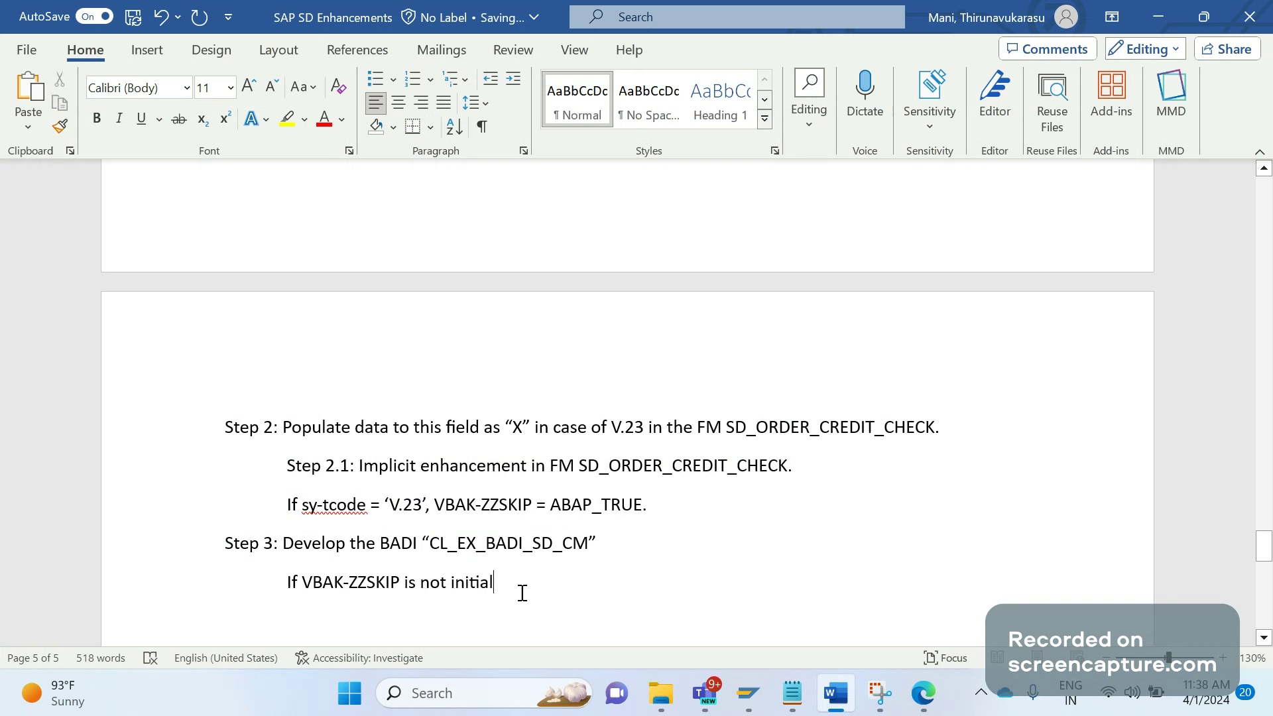
pyautogui.write(',')
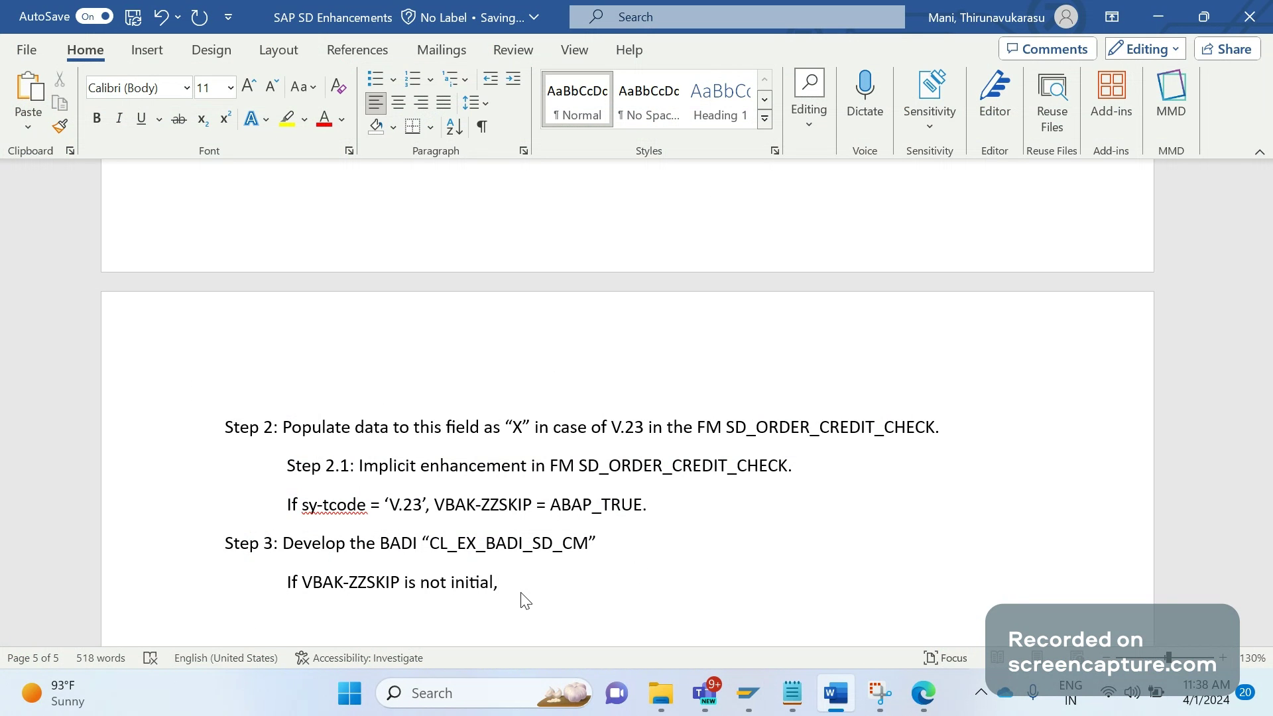
pyautogui.write(' no')
pyautogui.press('BackSpace')
pyautogui.write('_check = 0.')
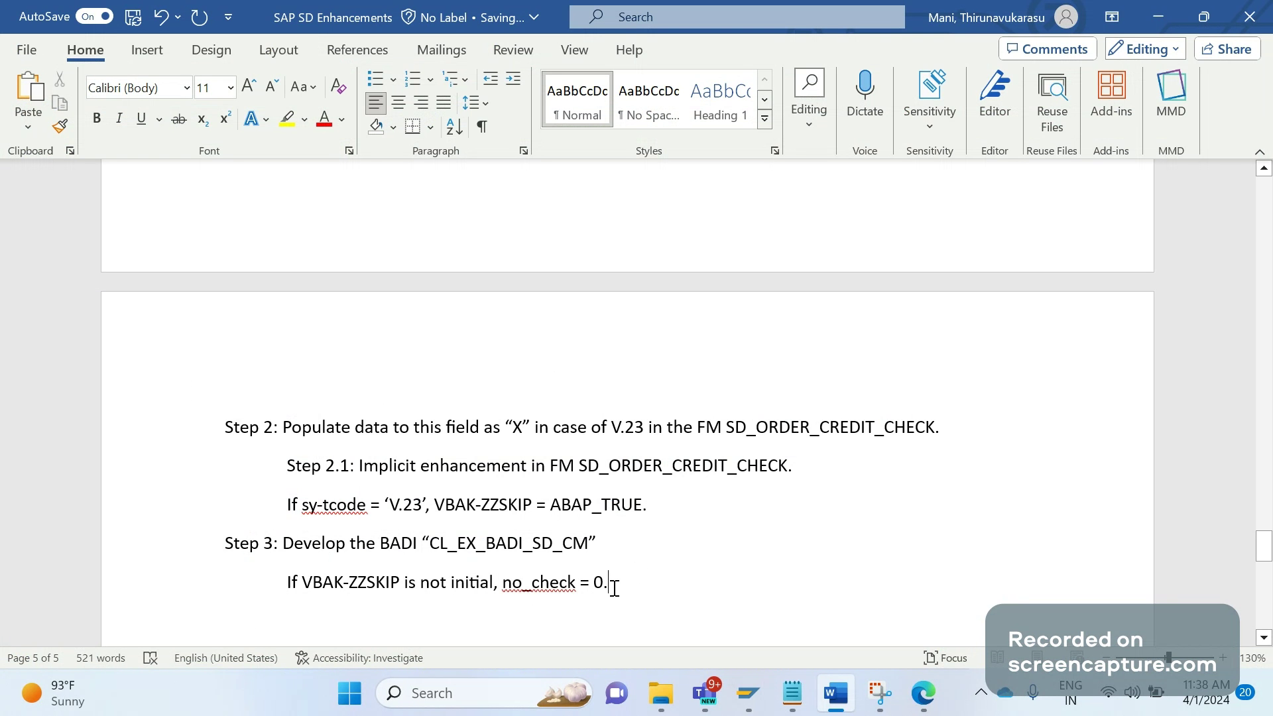
pyautogui.press('Return')
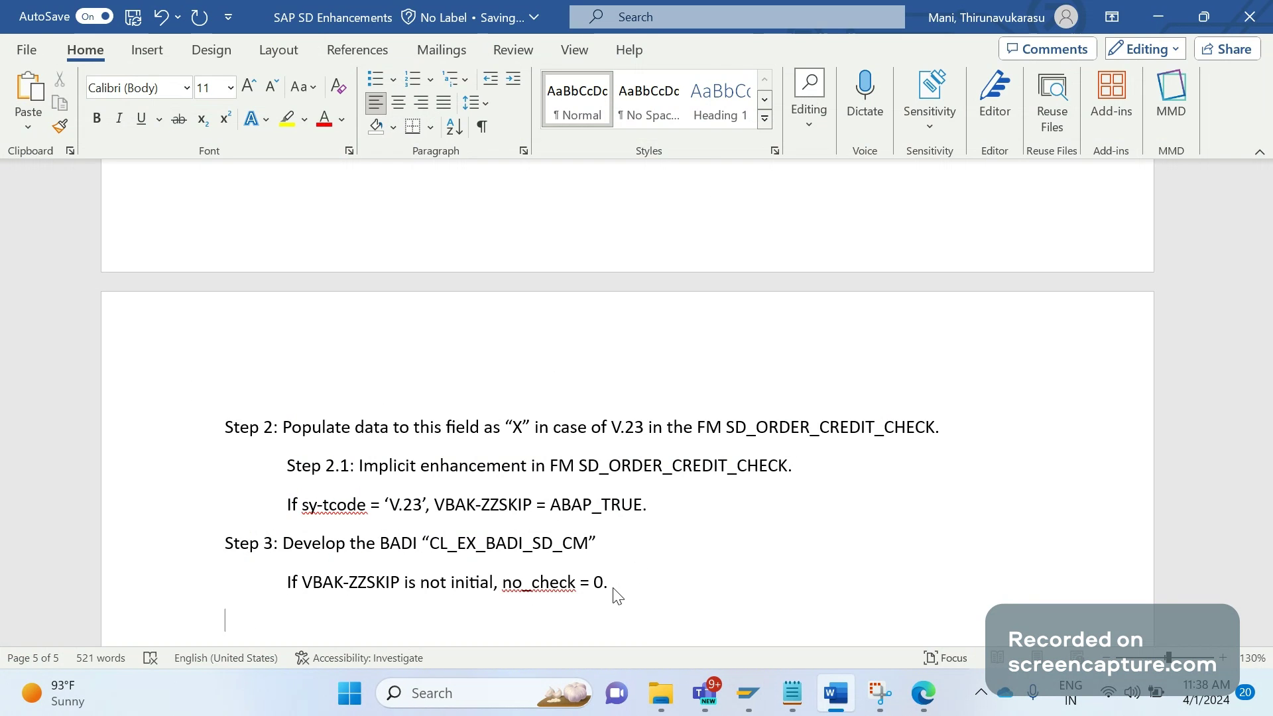
# - Single-step once, then page down SD_ORDER_CREDIT_CHECK to the no_check condition at line 756
pyautogui.hotkey('alt', 'Tab')
pyautogui.hotkey('alt', 'Tab')
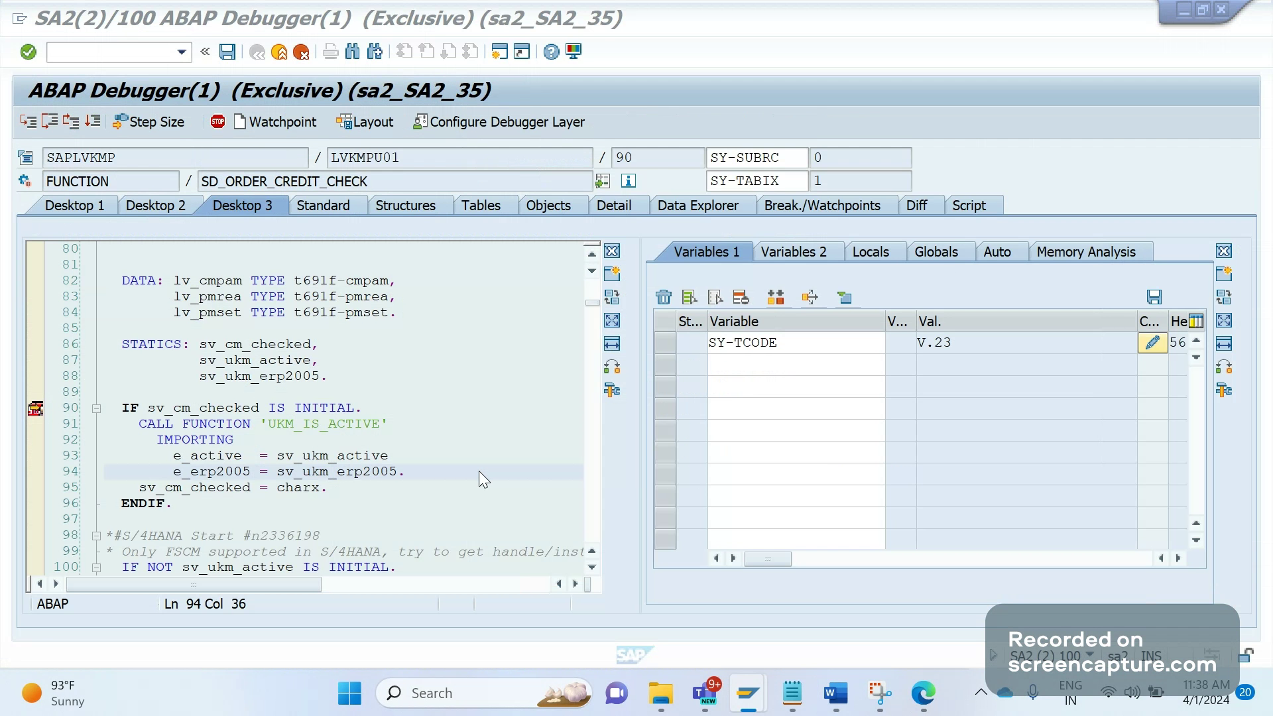
pyautogui.press('F5')
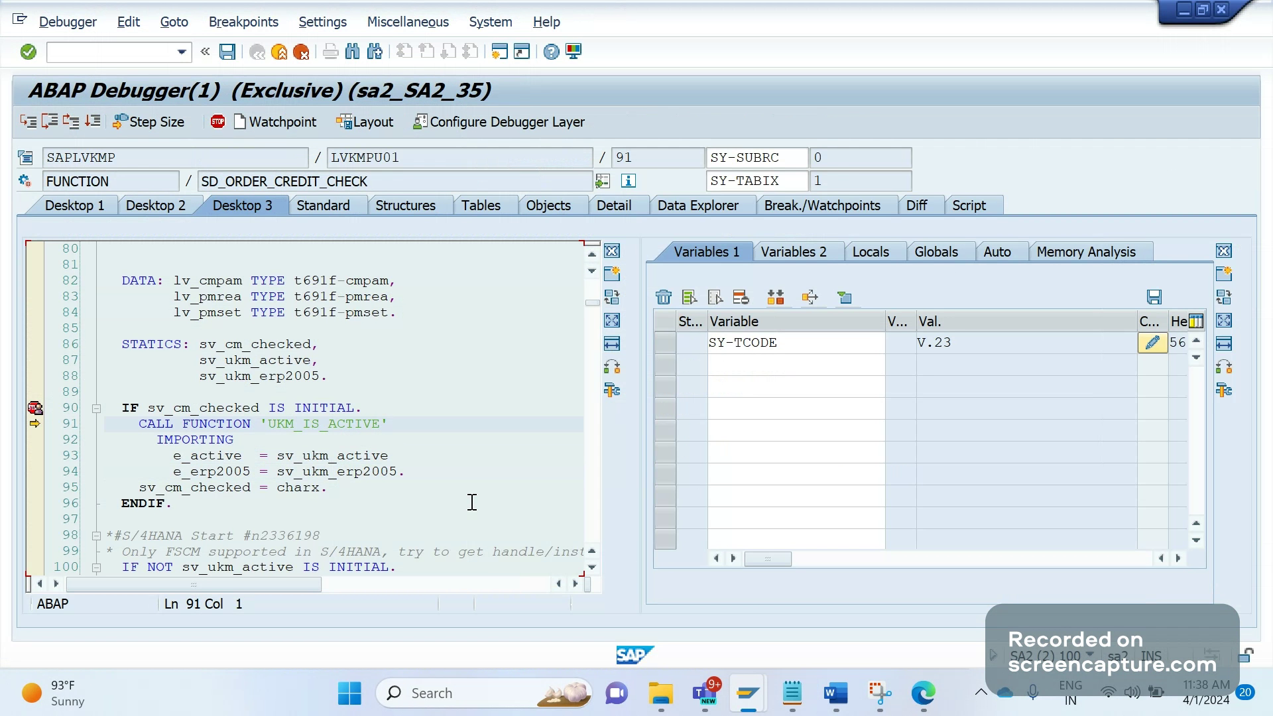
pyautogui.press('Down')
pyautogui.press('Down')
pyautogui.press('Down')
pyautogui.press('Down')
pyautogui.press('Down')
pyautogui.press('Down')
pyautogui.press('pagedown')
pyautogui.press('pagedown')
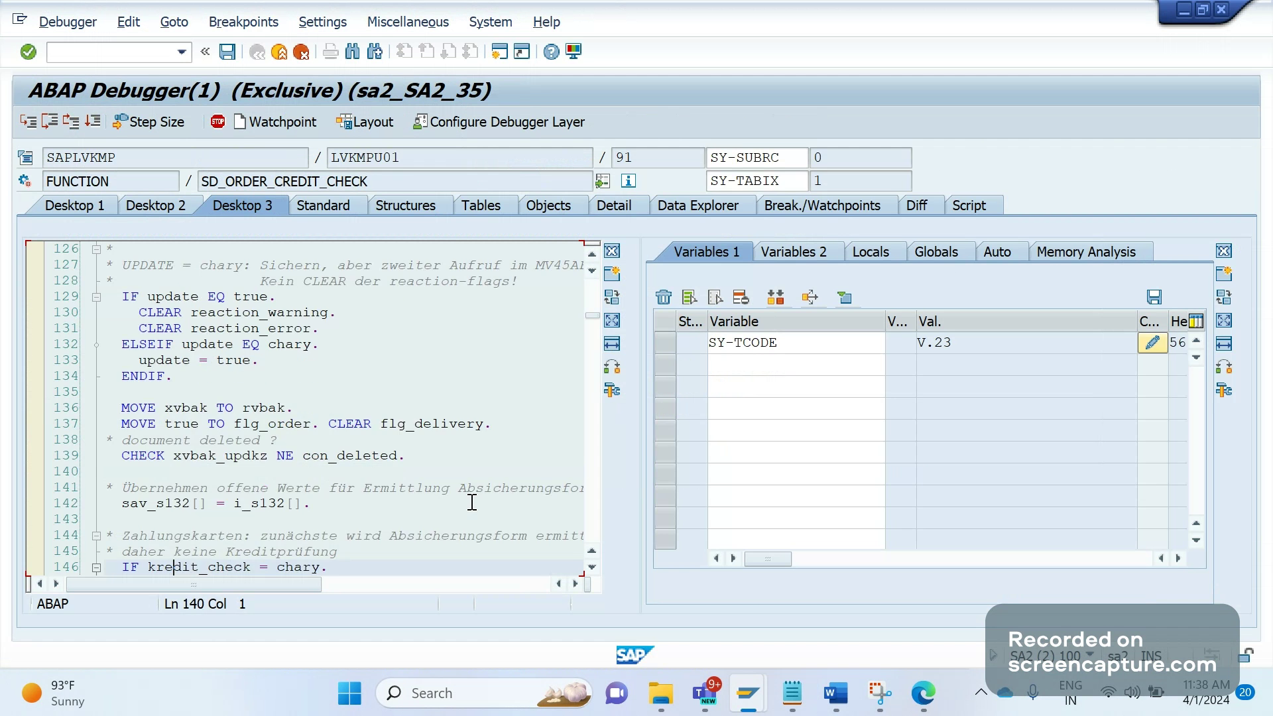
pyautogui.press('pagedown')
pyautogui.press('pagedown')
pyautogui.press('pagedown')
pyautogui.press('pagedown')
pyautogui.press('pagedown')
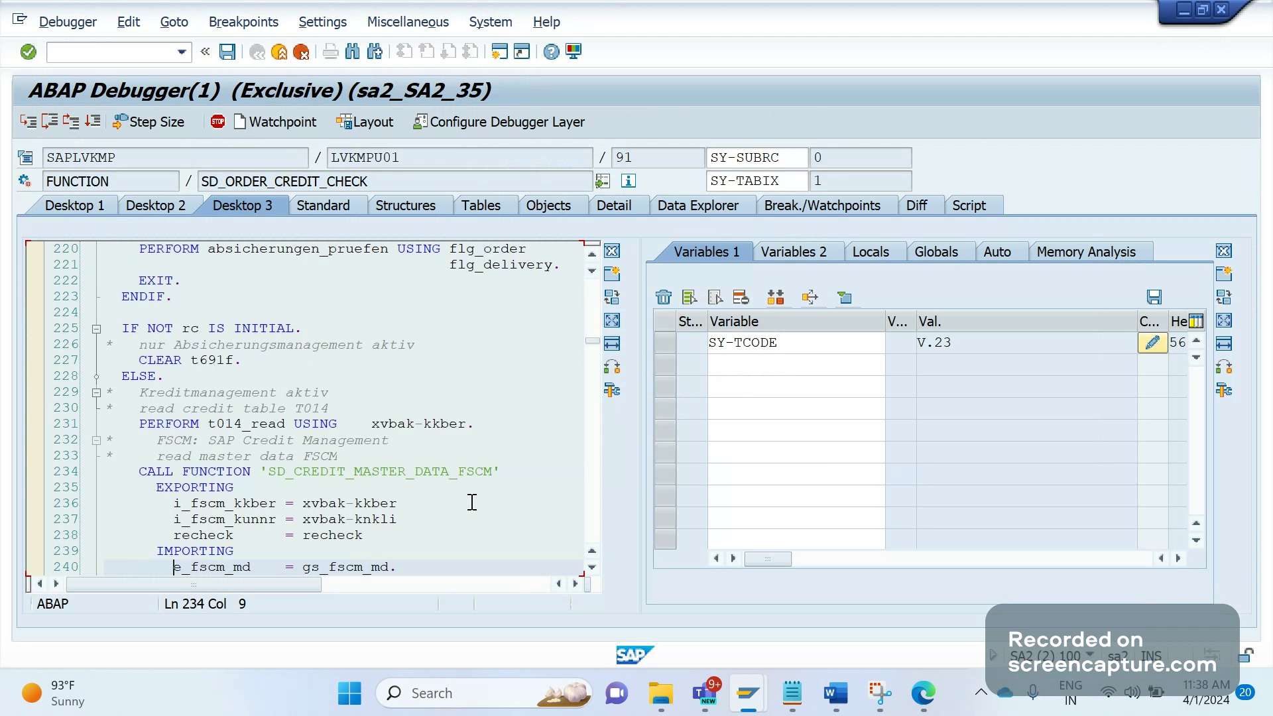
pyautogui.press('pagedown')
pyautogui.press('pagedown')
pyautogui.press('pagedown')
pyautogui.press('pagedown')
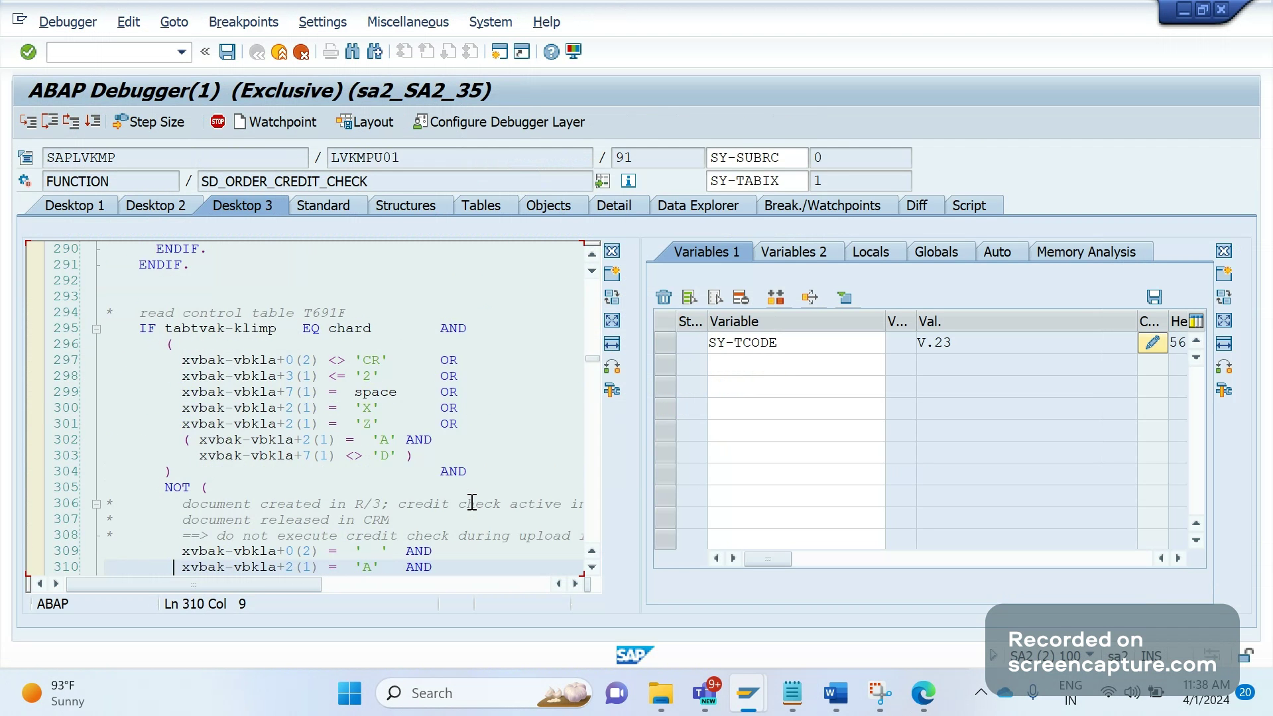
pyautogui.press('pagedown')
pyautogui.press('pagedown')
pyautogui.press('pagedown')
pyautogui.press('pagedown')
pyautogui.press('pagedown')
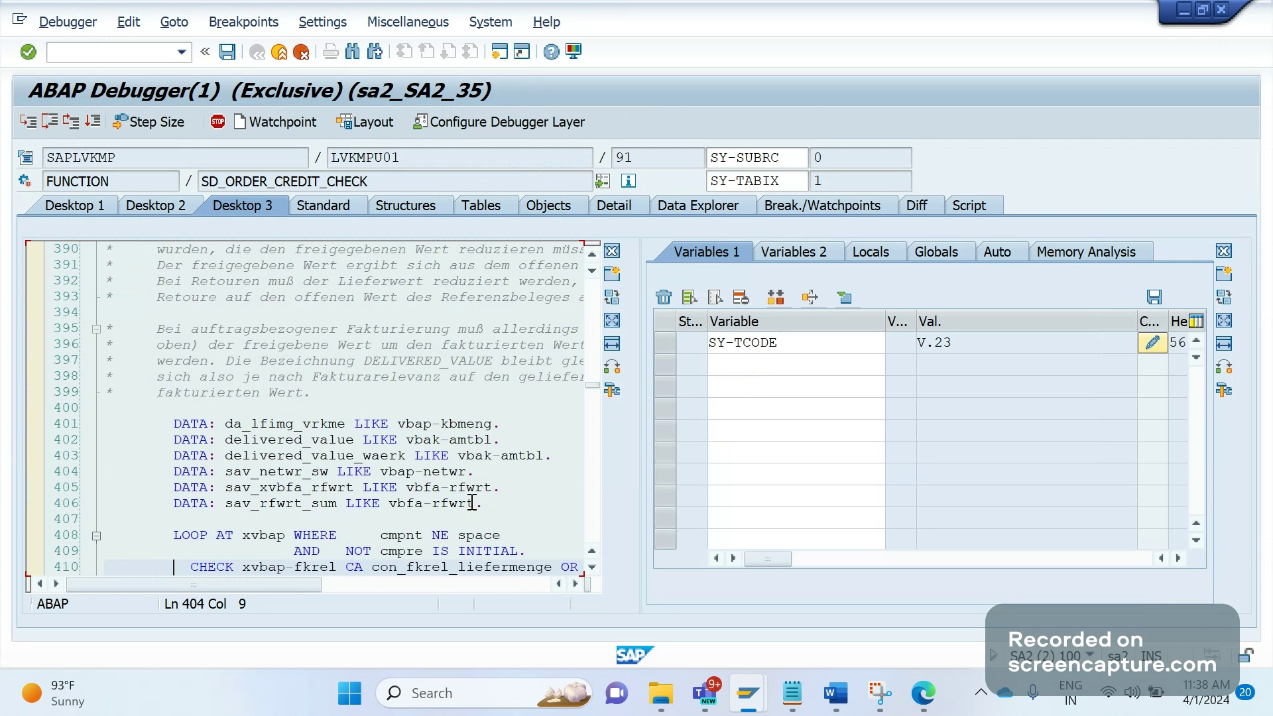
pyautogui.press('pagedown')
pyautogui.press('pagedown')
pyautogui.press('pagedown')
pyautogui.press('pagedown')
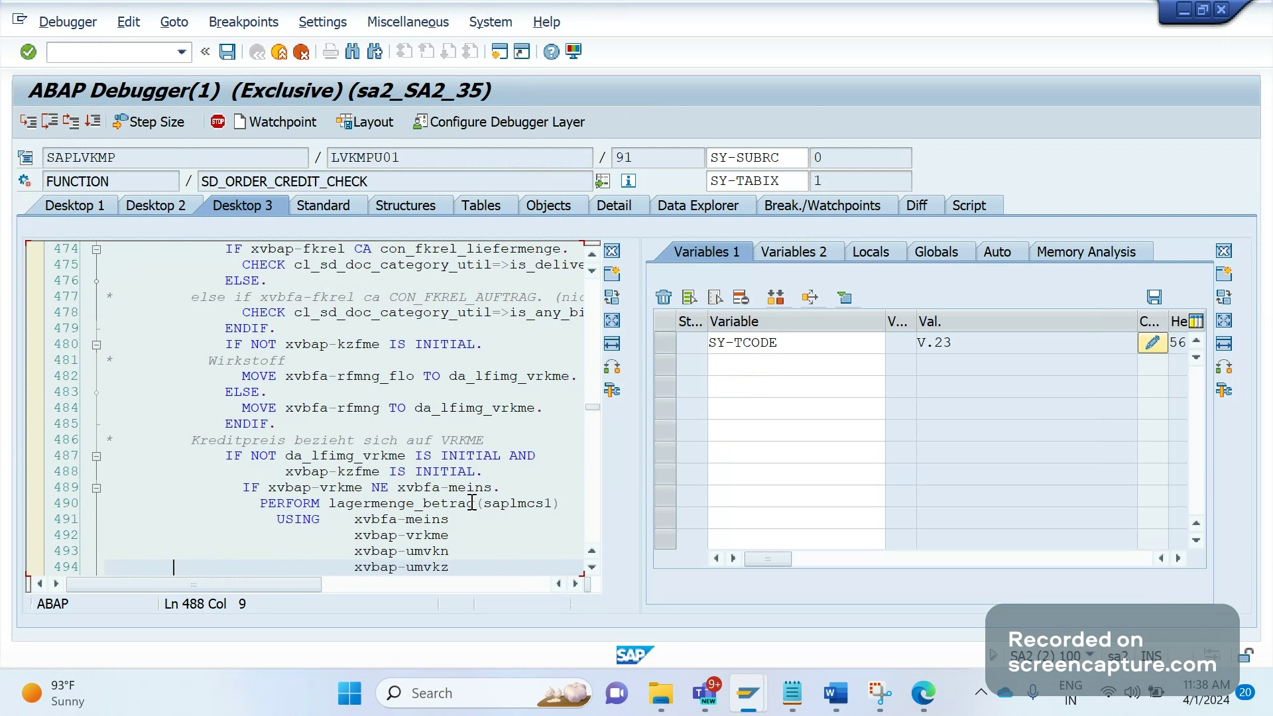
pyautogui.press('pagedown')
pyautogui.press('pagedown')
pyautogui.press('pagedown')
pyautogui.press('pagedown')
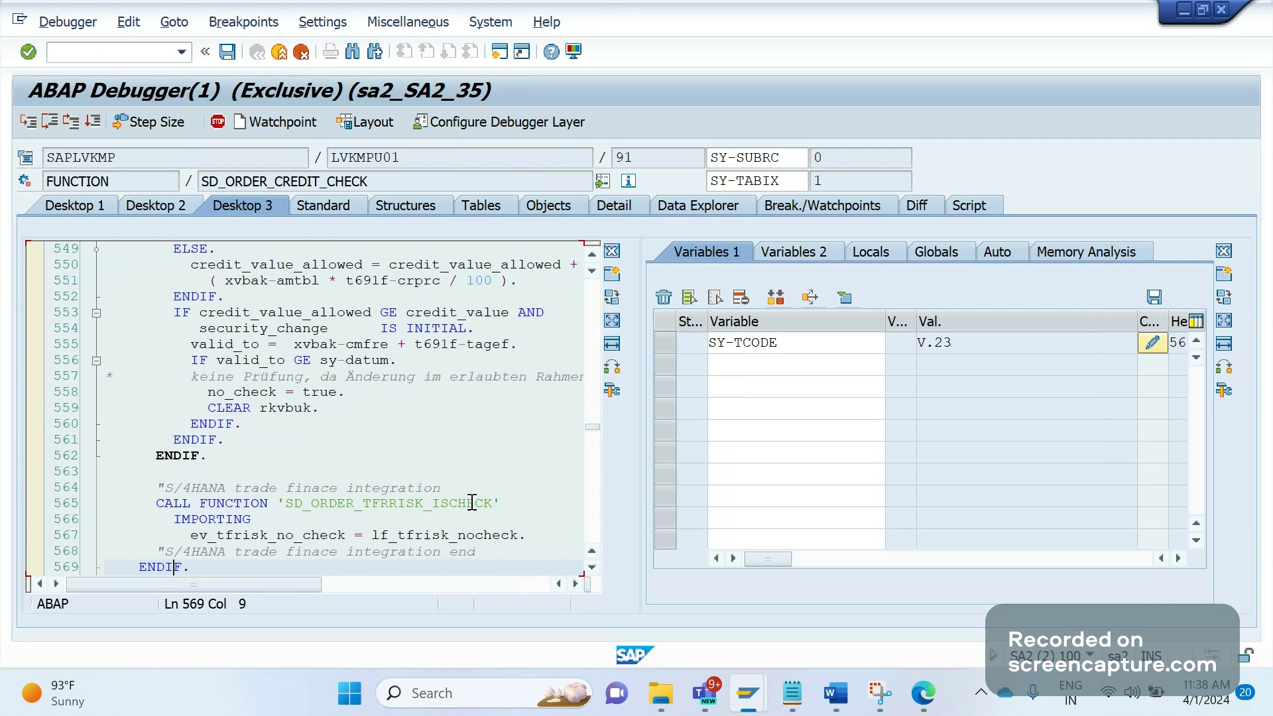
pyautogui.press('pagedown')
pyautogui.press('Down')
pyautogui.press('Down')
pyautogui.press('Down')
pyautogui.press('Down')
pyautogui.press('Down')
pyautogui.press('Down')
pyautogui.press('Down')
pyautogui.press('Down')
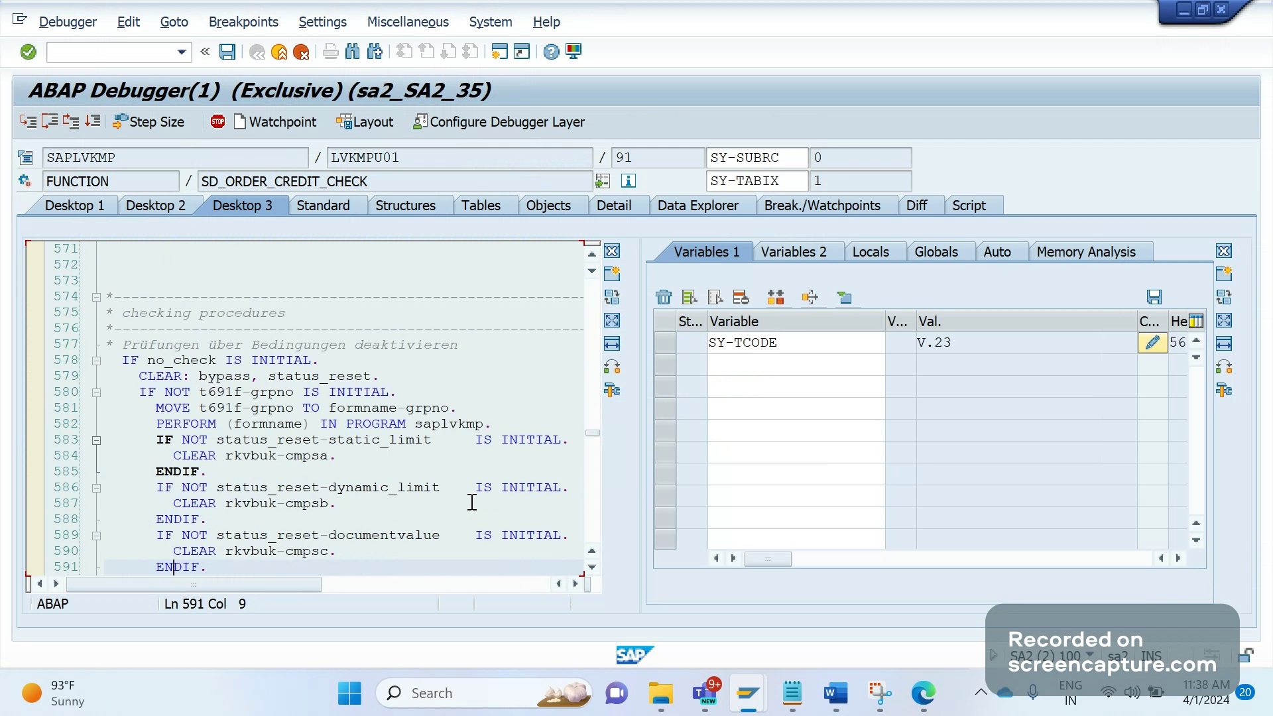
pyautogui.press('pagedown')
pyautogui.press('pagedown')
pyautogui.press('pagedown')
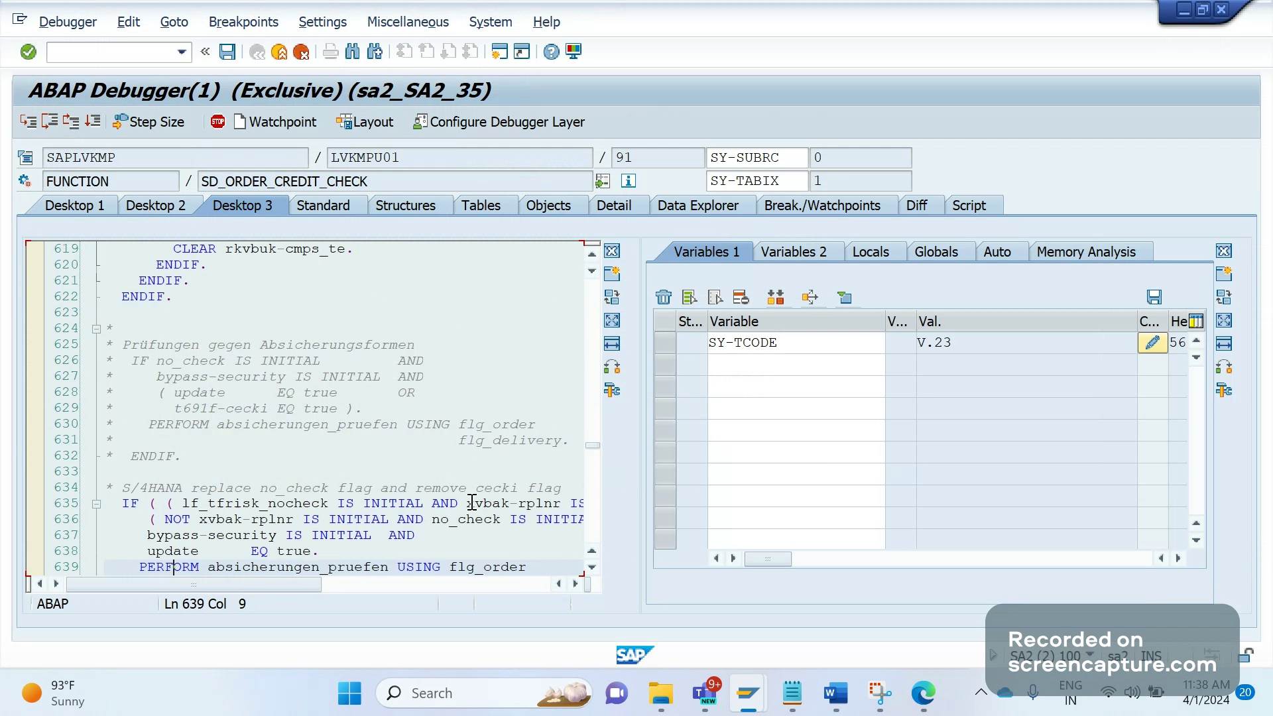
pyautogui.press('pagedown')
pyautogui.press('pagedown')
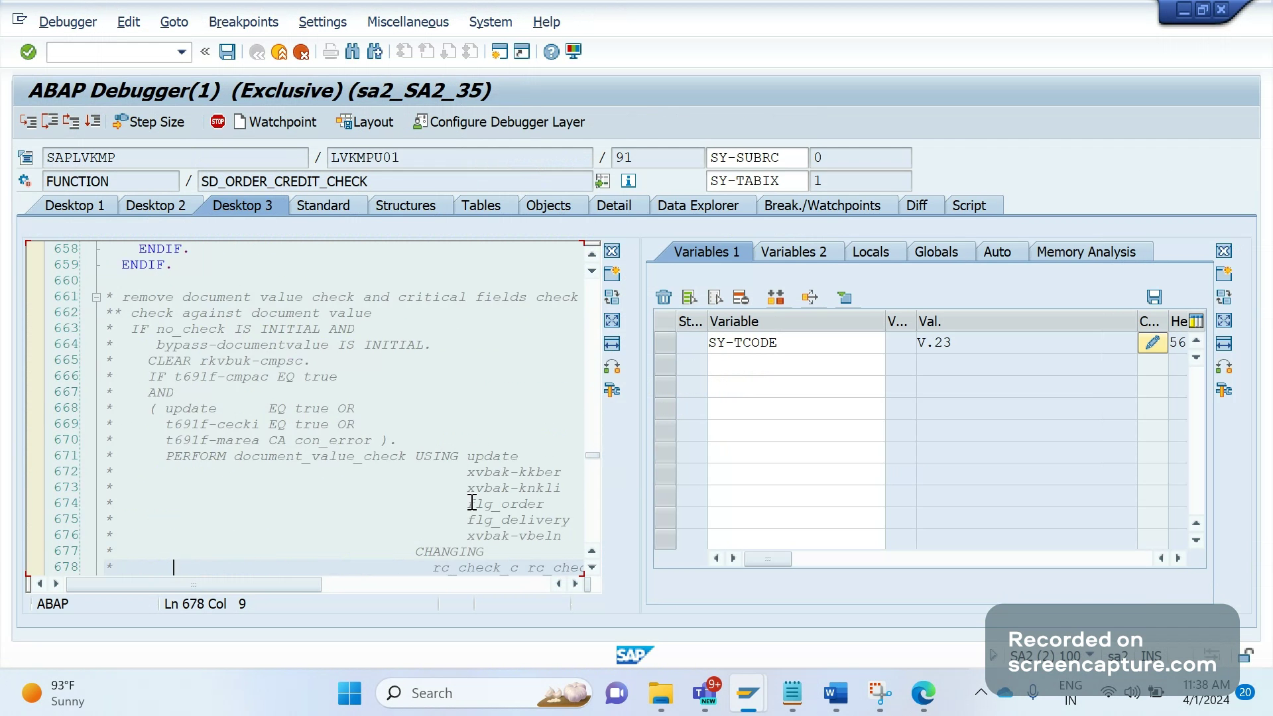
pyautogui.press('pagedown')
pyautogui.press('pagedown')
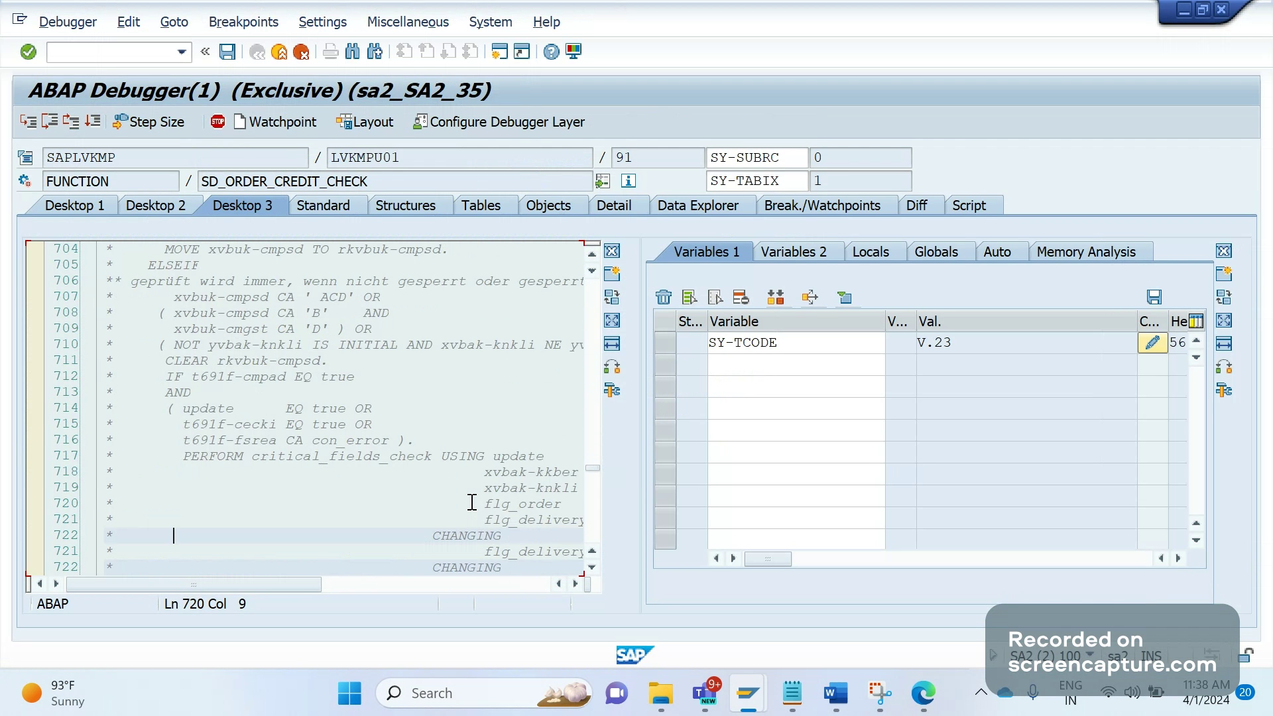
pyautogui.press('pagedown')
pyautogui.press('Up')
pyautogui.press('Up')
pyautogui.press('Up')
pyautogui.press('Up')
pyautogui.press('Up')
pyautogui.press('Up')
pyautogui.press('Up')
pyautogui.press('Up')
pyautogui.press('Up')
pyautogui.press('Up')
pyautogui.press('Up')
pyautogui.press('Up')
pyautogui.press('Up')
pyautogui.press('Up')
pyautogui.press('Up')
pyautogui.press('Up')
pyautogui.press('Up')
pyautogui.press('Up')
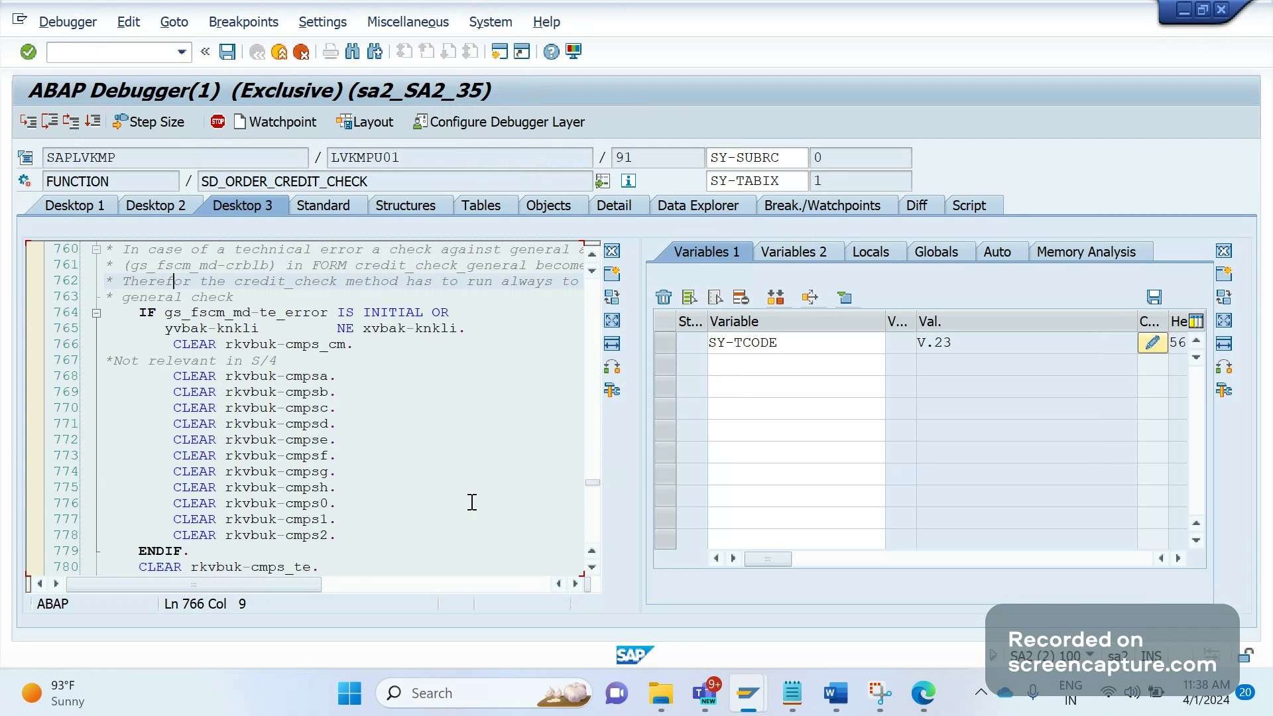
pyautogui.press('Up')
pyautogui.press('Up')
pyautogui.press('Up')
pyautogui.press('Up')
pyautogui.press('Up')
pyautogui.press('Up')
pyautogui.press('Up')
pyautogui.press('Up')
pyautogui.press('Up')
pyautogui.press('Up')
pyautogui.press('Up')
pyautogui.press('Up')
pyautogui.press('Up')
pyautogui.press('Up')
pyautogui.press('Up')
pyautogui.press('Up')
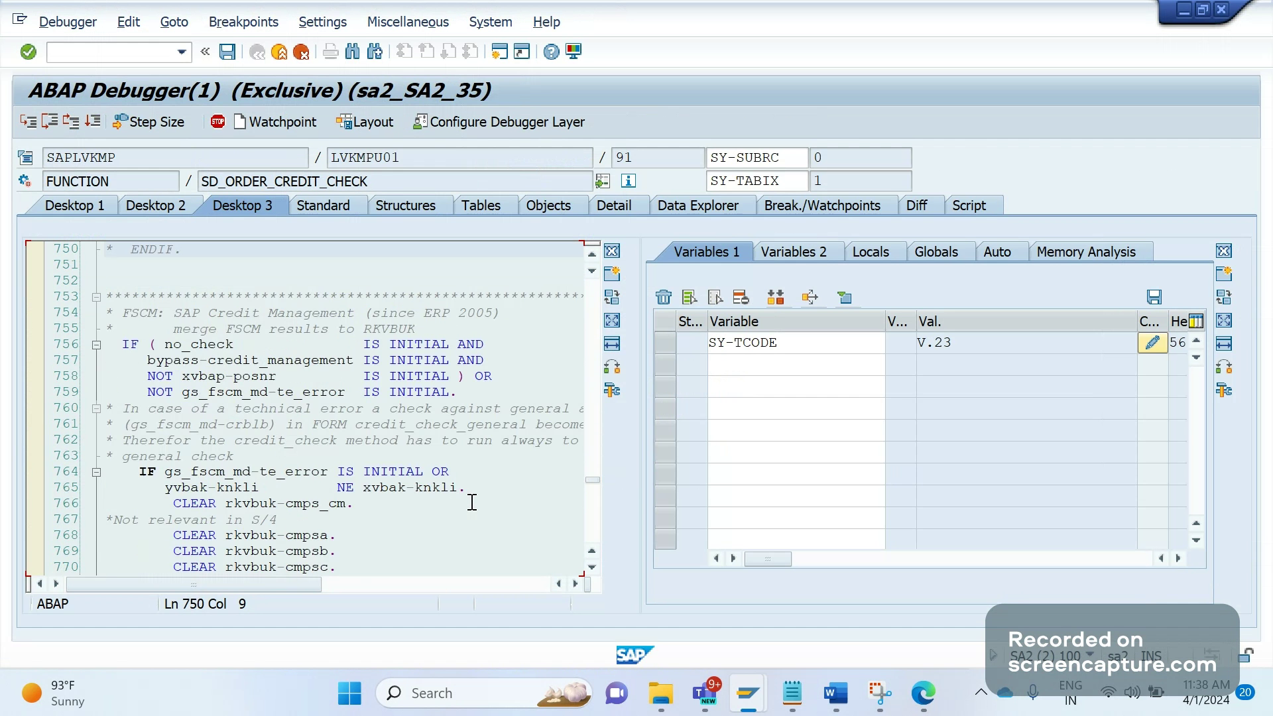
# - Break at line 756, continue there, then single-step on to line 772
pyautogui.click(40, 342)
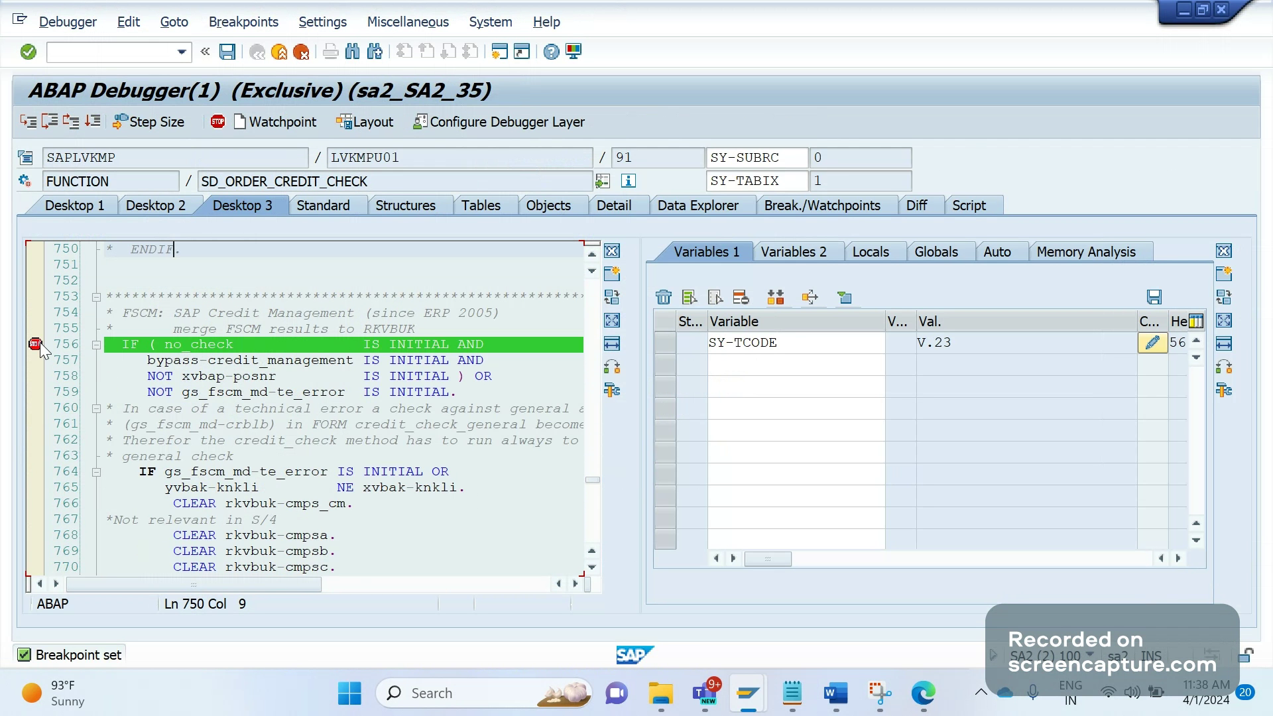
pyautogui.click(91, 129)
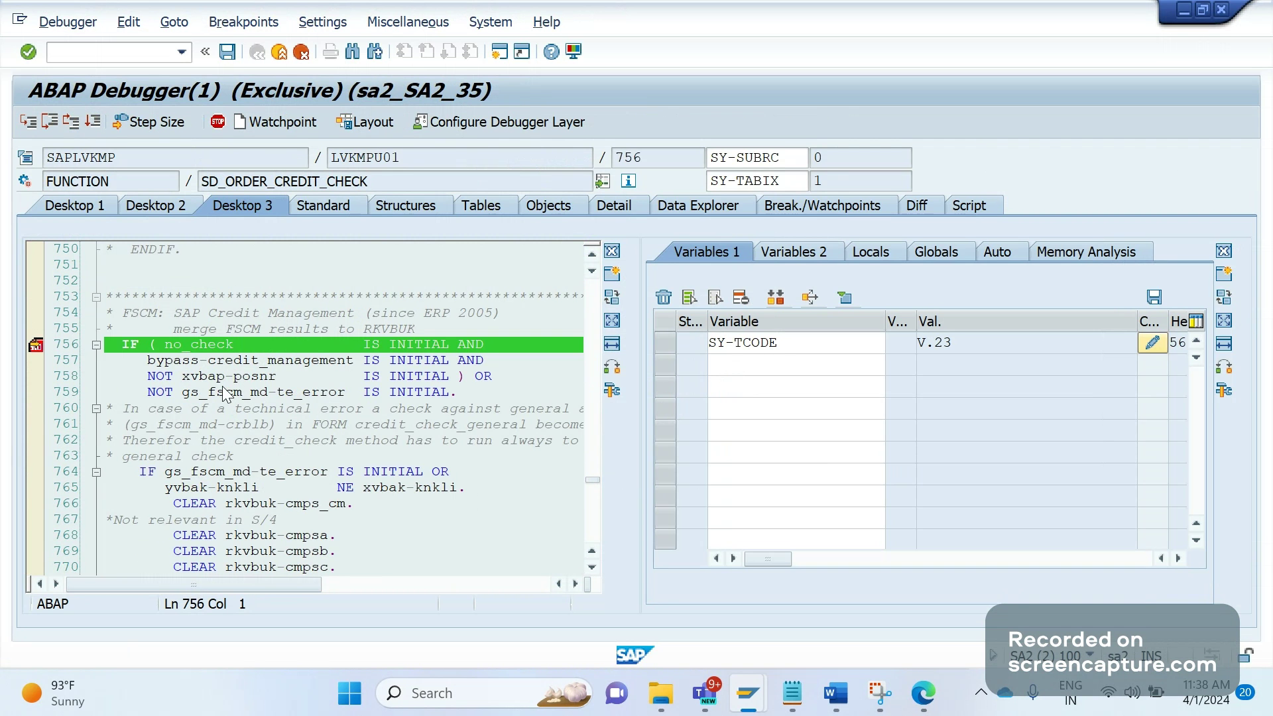
pyautogui.click(29, 124)
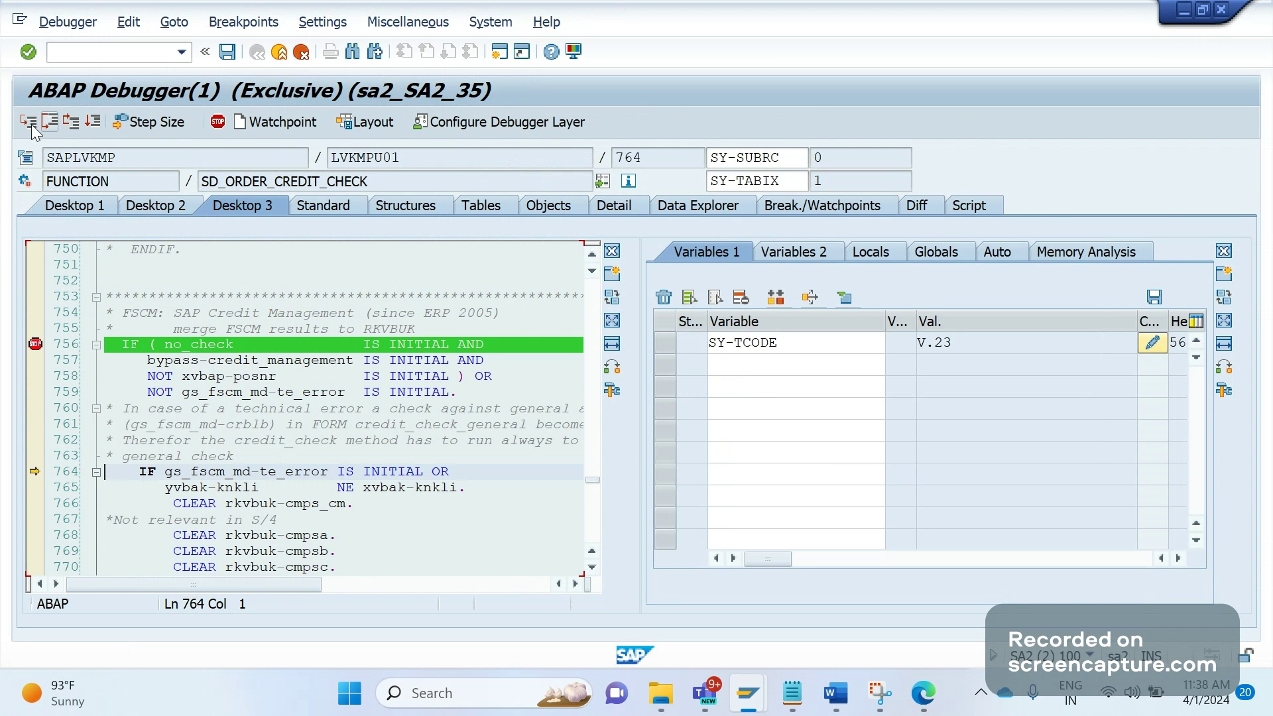
pyautogui.click(29, 123)
pyautogui.click(30, 124)
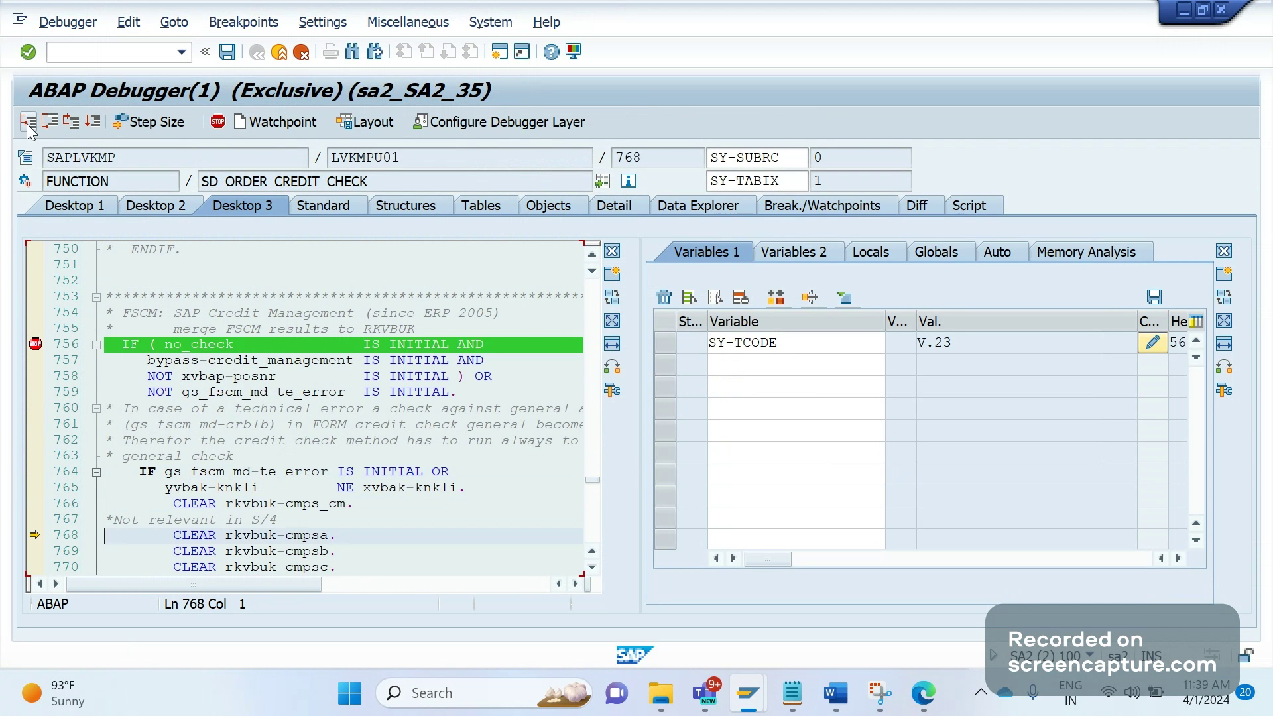
pyautogui.click(30, 124)
pyautogui.click(29, 123)
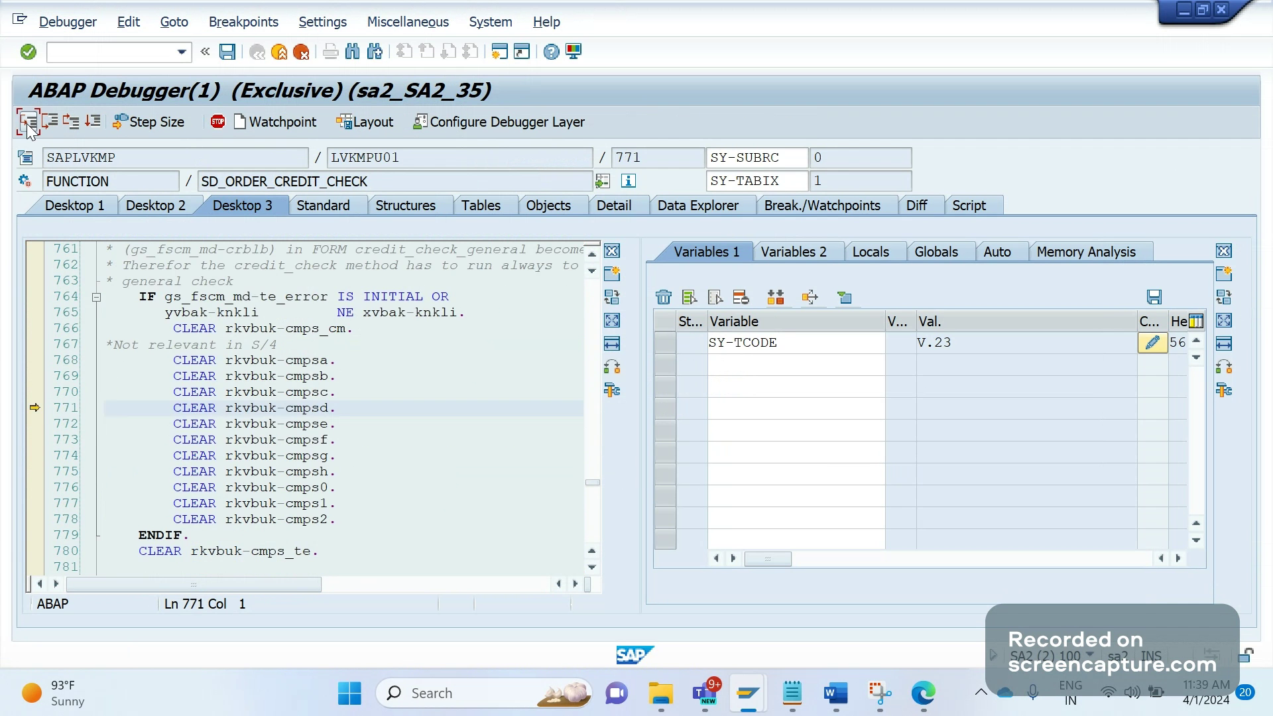
pyautogui.click(29, 123)
# - Set a breakpoint at line 782, continue to it, then step to line 895
pyautogui.click(277, 375)
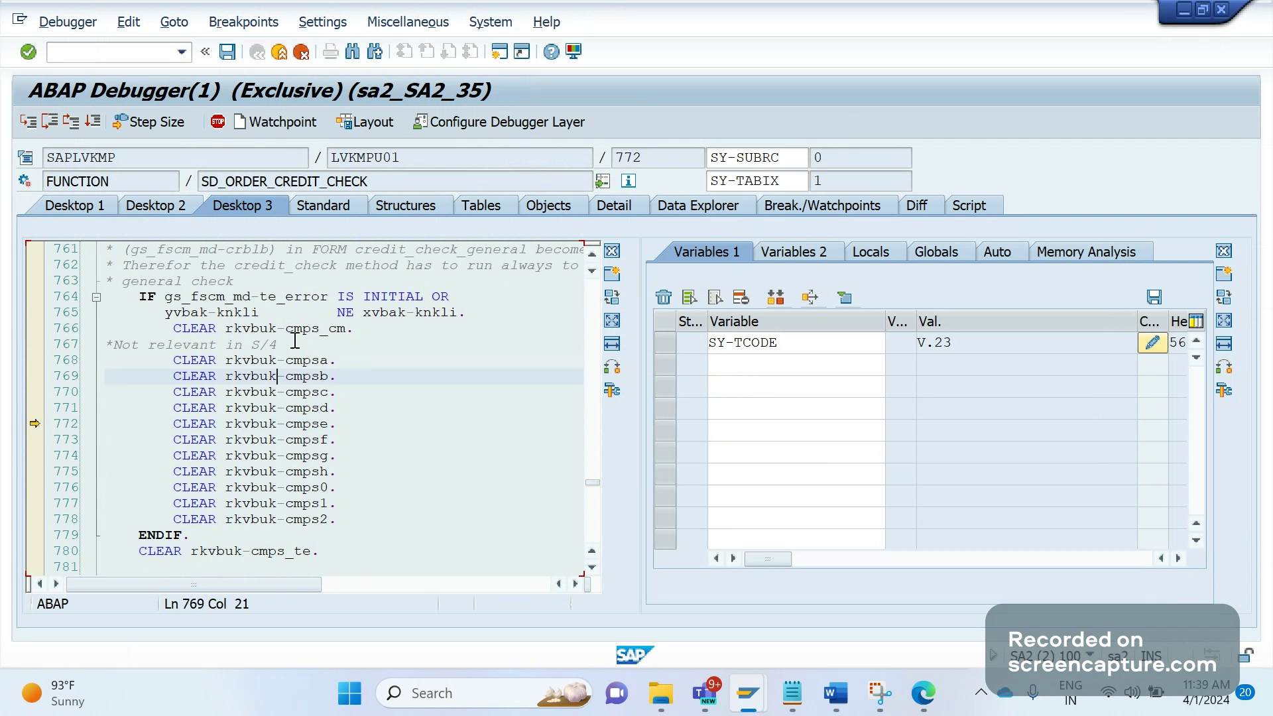
pyautogui.press('Down')
pyautogui.press('Down')
pyautogui.press('Down')
pyautogui.press('Down')
pyautogui.press('Down')
pyautogui.press('Down')
pyautogui.press('Down')
pyautogui.press('Down')
pyautogui.press('Down')
pyautogui.press('Down')
pyautogui.press('Down')
pyautogui.press('Down')
pyautogui.press('Down')
pyautogui.press('Down')
pyautogui.press('Down')
pyautogui.press('Down')
pyautogui.press('Down')
pyautogui.press('Down')
pyautogui.press('Down')
pyautogui.press('Down')
pyautogui.press('Down')
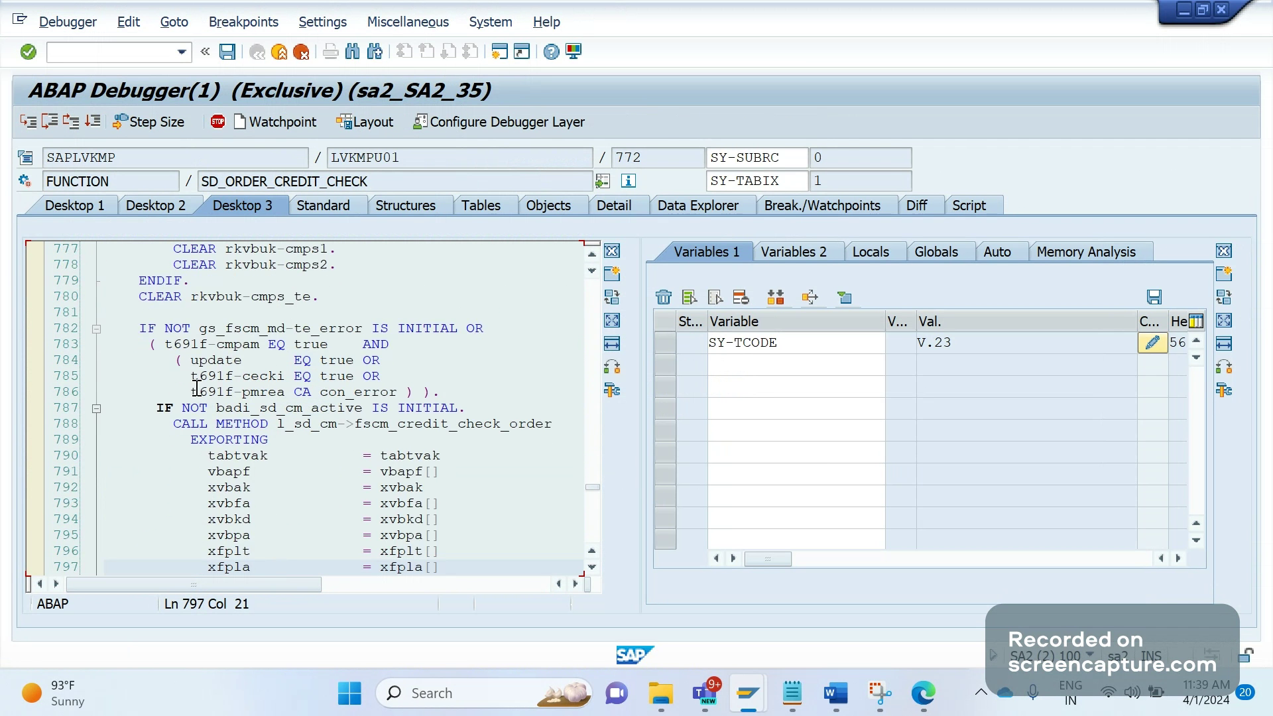
pyautogui.click(38, 329)
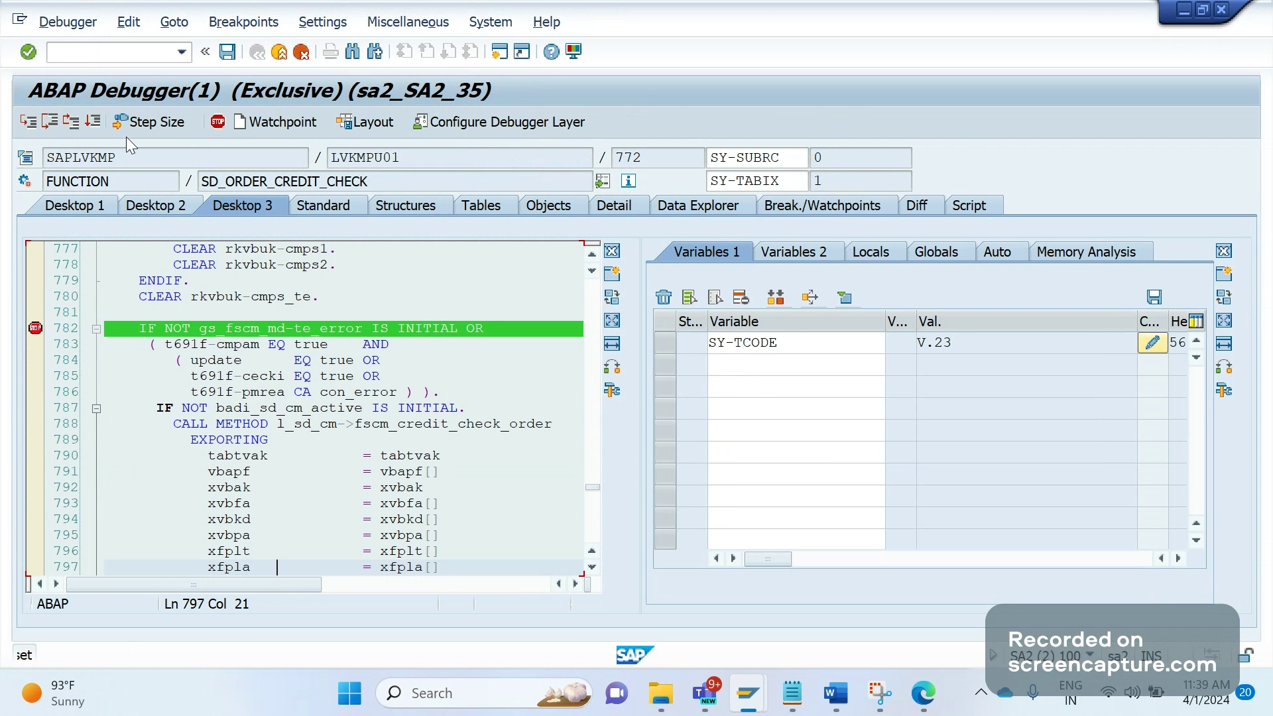
pyautogui.click(93, 121)
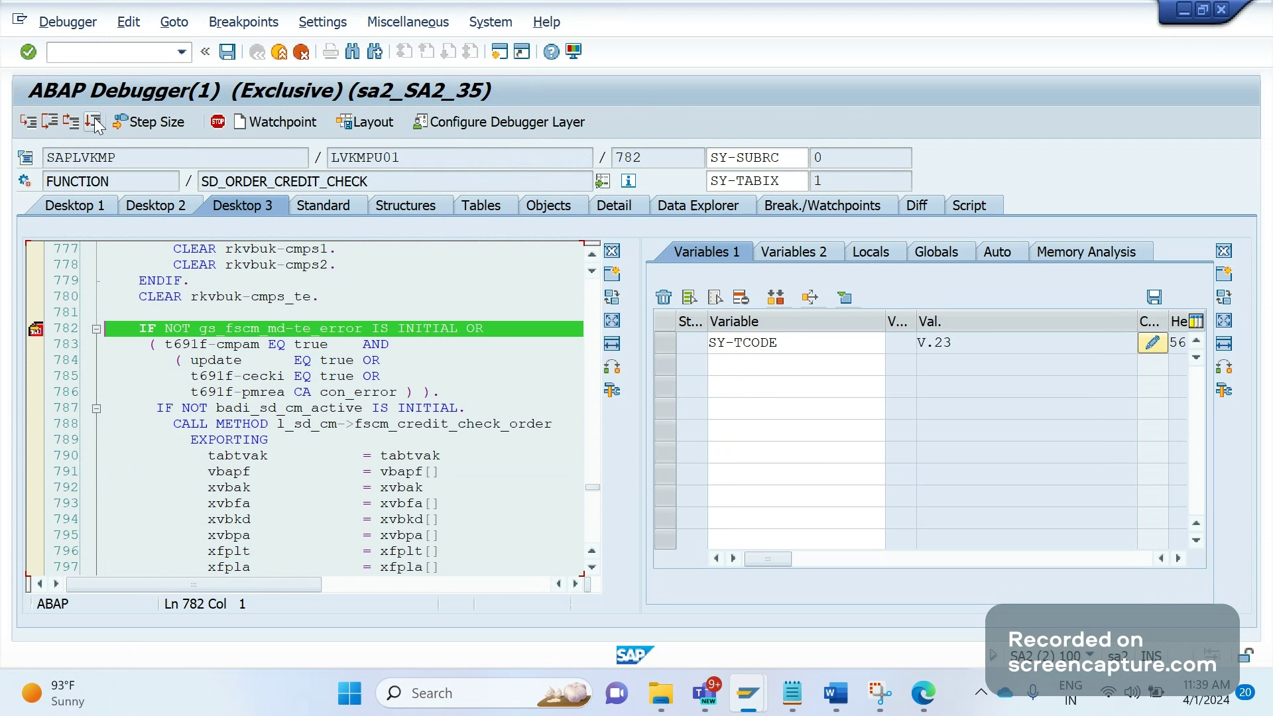
pyautogui.click(49, 132)
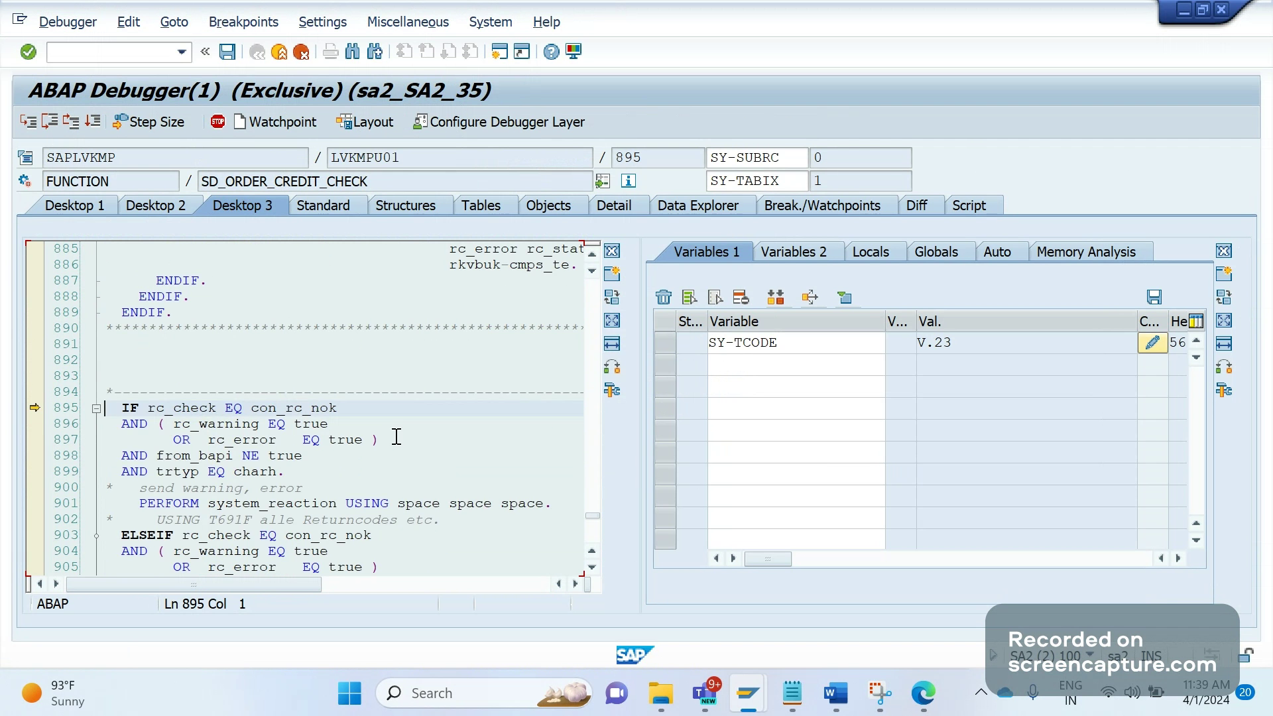
pyautogui.click(450, 454)
pyautogui.press('Up')
pyautogui.press('Up')
pyautogui.press('Up')
pyautogui.press('Up')
pyautogui.press('Up')
pyautogui.press('Up')
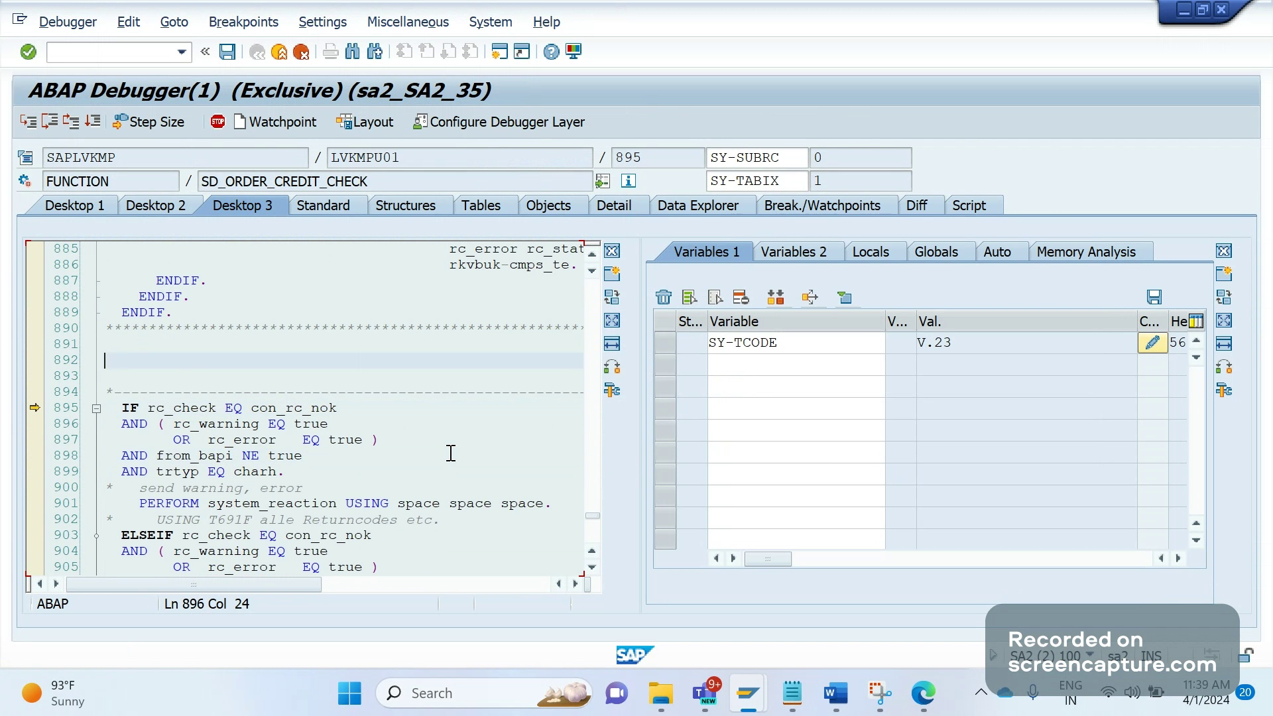
pyautogui.press('Up')
pyautogui.press('Up')
pyautogui.press('Up')
pyautogui.press('Up')
pyautogui.press('Up')
pyautogui.press('Up')
pyautogui.press('Up')
pyautogui.press('Up')
pyautogui.press('Up')
pyautogui.press('Up')
pyautogui.press('Up')
pyautogui.press('Up')
pyautogui.press('Up')
pyautogui.press('Up')
pyautogui.press('Up')
pyautogui.press('Up')
pyautogui.press('Up')
pyautogui.press('Up')
pyautogui.press('Up')
pyautogui.press('Up')
pyautogui.press('Up')
pyautogui.press('Up')
pyautogui.press('Up')
pyautogui.press('Up')
pyautogui.press('Up')
pyautogui.press('Up')
pyautogui.press('Up')
pyautogui.press('Up')
pyautogui.press('Up')
pyautogui.press('Up')
pyautogui.press('Up')
pyautogui.press('Up')
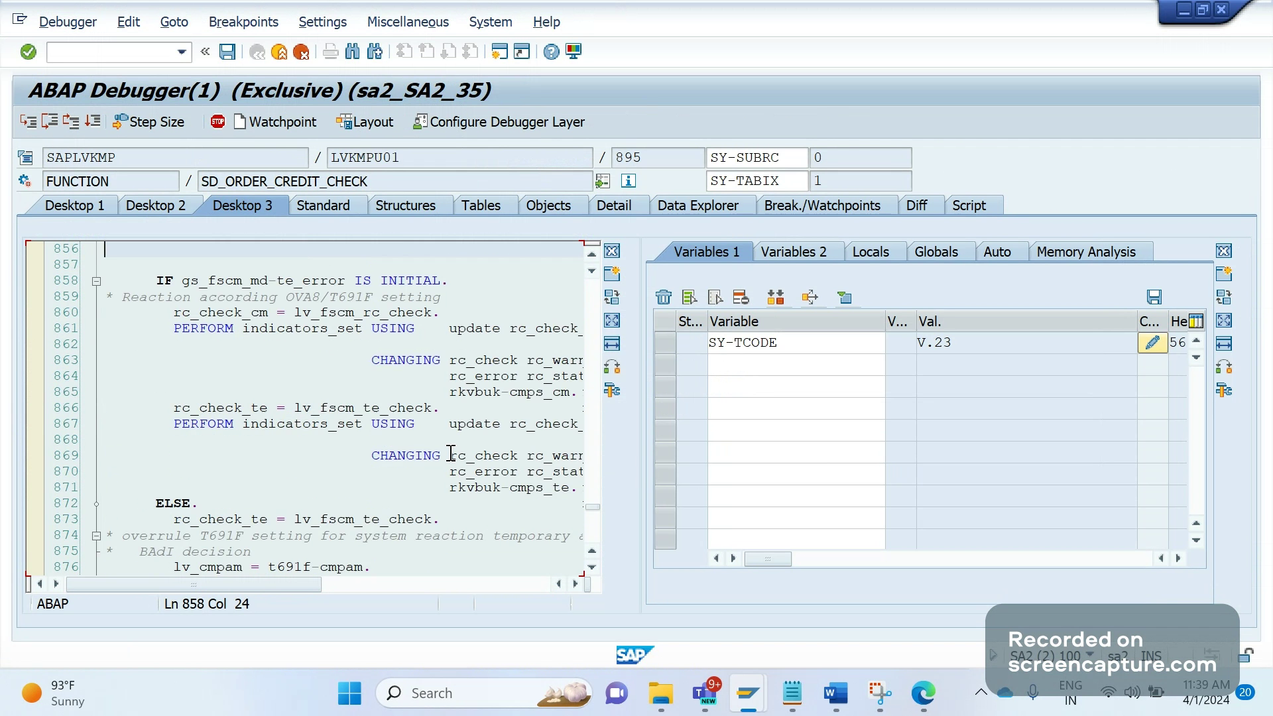
pyautogui.press('Up')
pyautogui.press('Up')
pyautogui.press('Up')
pyautogui.press('Up')
pyautogui.press('Up')
pyautogui.press('Up')
pyautogui.press('Up')
pyautogui.press('Up')
pyautogui.press('Up')
pyautogui.press('Up')
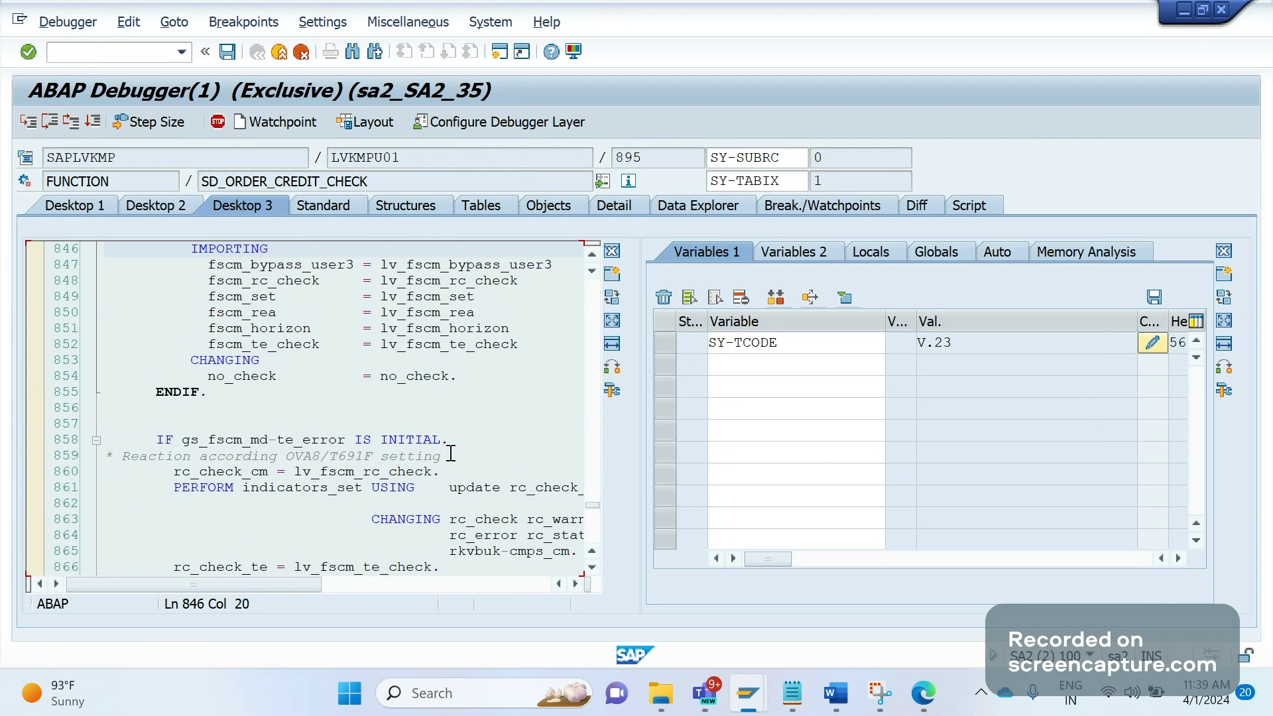
pyautogui.press('Up')
pyautogui.press('Up')
pyautogui.press('Up')
pyautogui.press('Up')
pyautogui.press('Up')
pyautogui.press('Up')
pyautogui.press('Up')
pyautogui.press('Up')
pyautogui.press('Up')
pyautogui.press('Up')
pyautogui.press('Up')
pyautogui.press('Up')
pyautogui.press('Up')
pyautogui.press('Up')
pyautogui.press('Up')
pyautogui.press('Up')
pyautogui.press('Up')
pyautogui.press('Up')
pyautogui.press('Up')
pyautogui.press('Up')
pyautogui.press('Up')
pyautogui.press('Up')
pyautogui.press('Up')
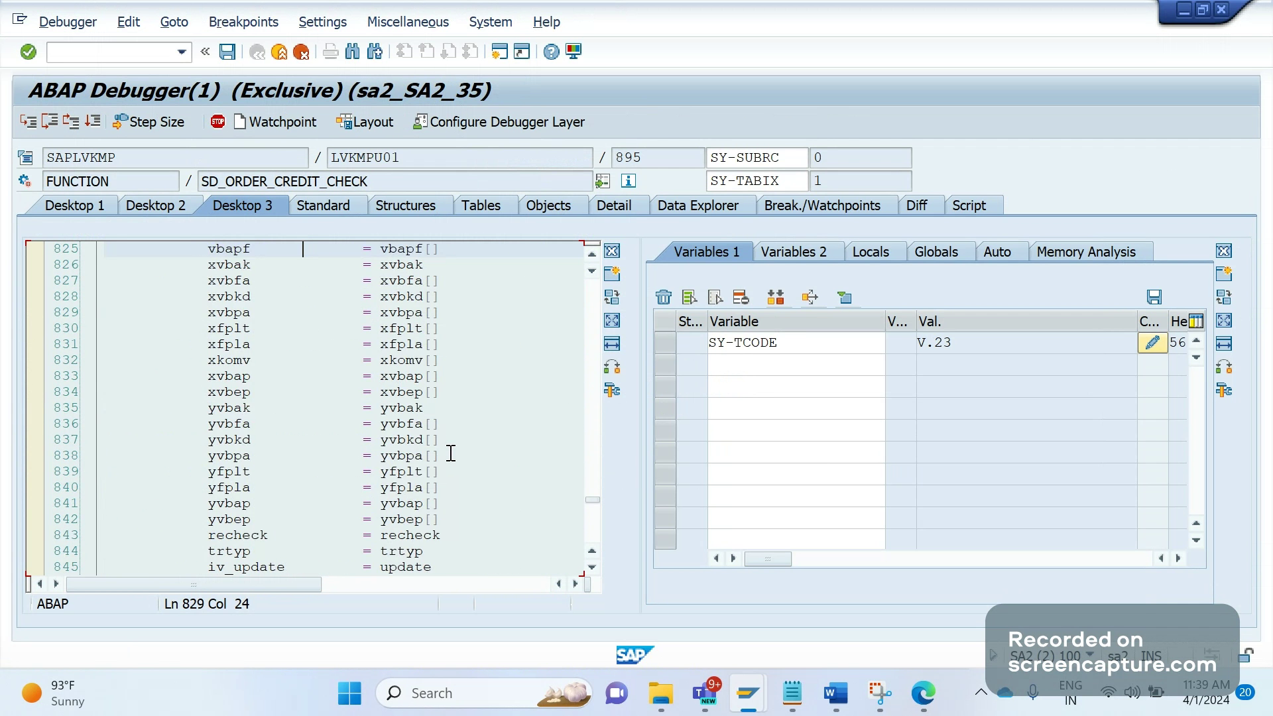
pyautogui.press('Up')
pyautogui.press('Up')
pyautogui.press('Up')
pyautogui.press('Up')
pyautogui.press('Up')
pyautogui.press('Up')
pyautogui.press('Up')
pyautogui.press('Up')
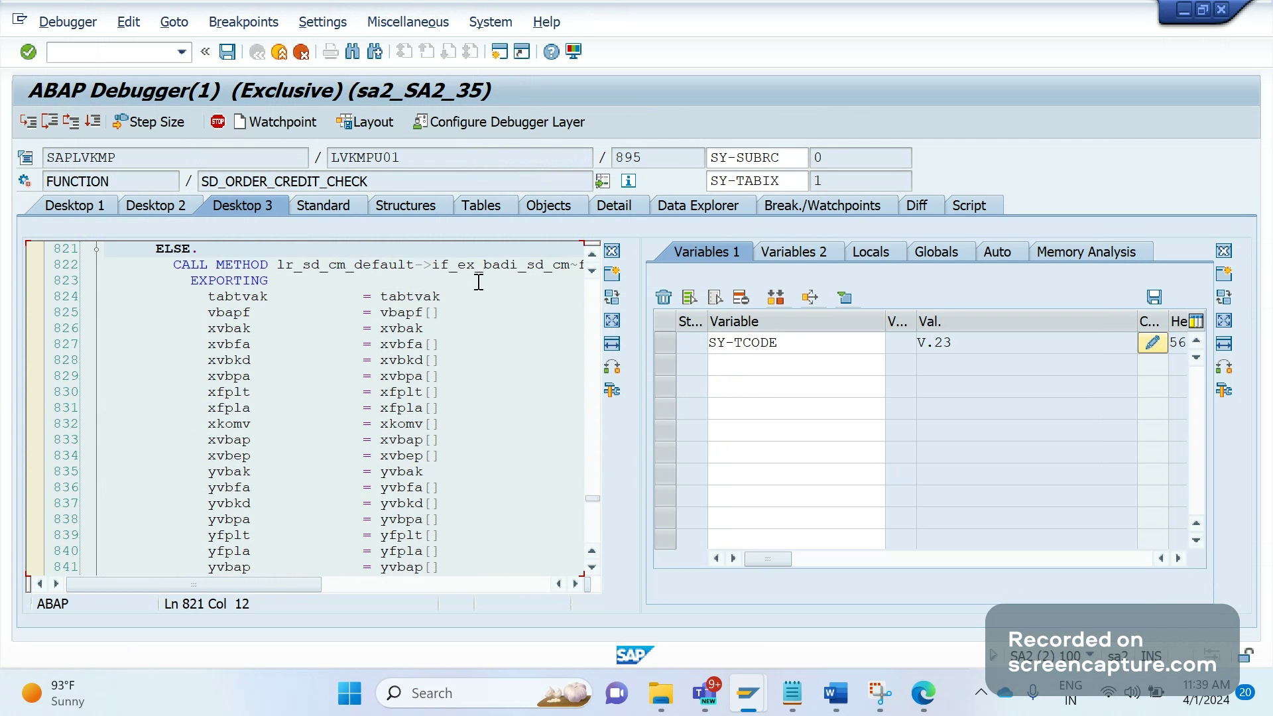
pyautogui.click(469, 350)
pyautogui.press('Up')
pyautogui.press('Up')
pyautogui.press('Up')
pyautogui.press('Up')
pyautogui.press('Up')
pyautogui.press('Up')
pyautogui.press('Up')
pyautogui.press('Up')
pyautogui.press('Up')
pyautogui.press('Up')
pyautogui.press('Up')
pyautogui.press('Up')
pyautogui.press('Up')
pyautogui.press('Up')
pyautogui.press('Up')
pyautogui.press('Up')
pyautogui.press('Up')
pyautogui.press('Up')
pyautogui.press('Up')
pyautogui.press('Up')
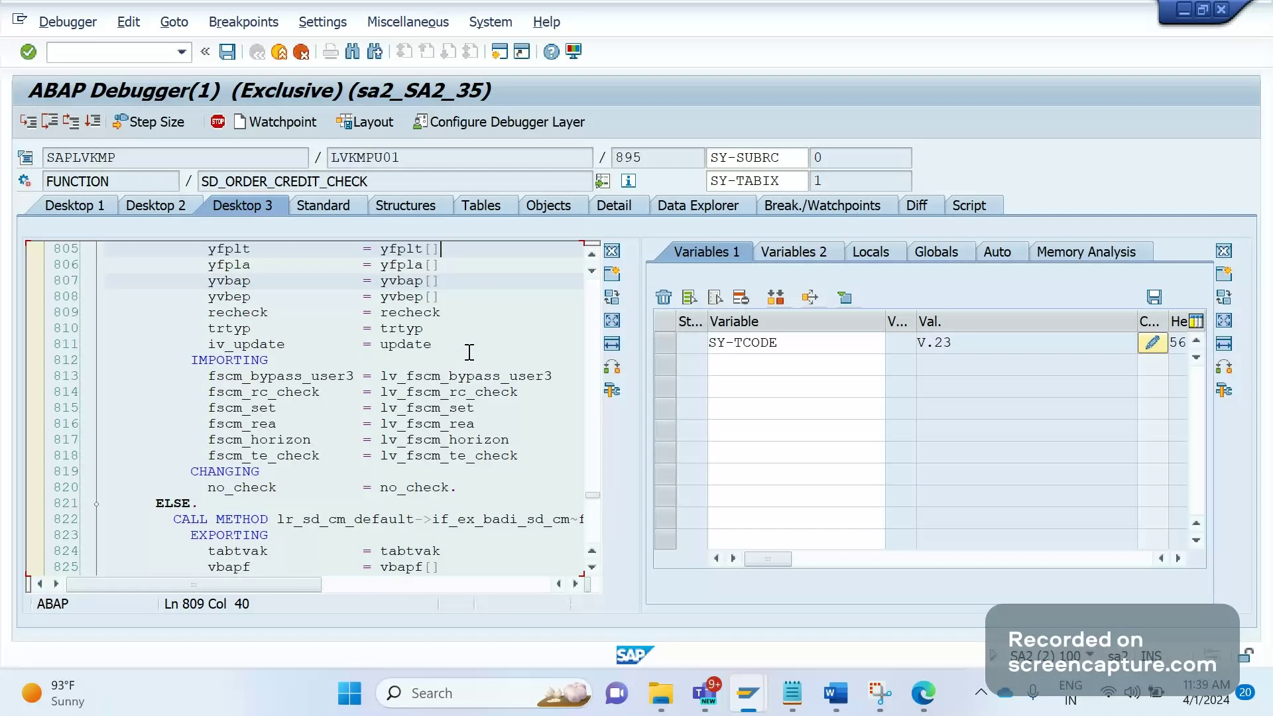
pyautogui.press('Up')
pyautogui.press('Up')
pyautogui.press('Up')
pyautogui.press('Up')
pyautogui.press('Up')
pyautogui.press('Up')
pyautogui.press('Up')
pyautogui.press('Up')
pyautogui.press('Up')
pyautogui.press('Up')
pyautogui.press('Up')
pyautogui.press('Up')
pyautogui.press('Up')
pyautogui.press('Up')
pyautogui.press('Up')
pyautogui.press('Up')
pyautogui.press('Up')
pyautogui.press('Up')
pyautogui.press('Up')
pyautogui.press('Up')
pyautogui.press('Up')
pyautogui.press('Up')
pyautogui.press('Up')
pyautogui.press('Up')
pyautogui.press('Up')
pyautogui.press('Up')
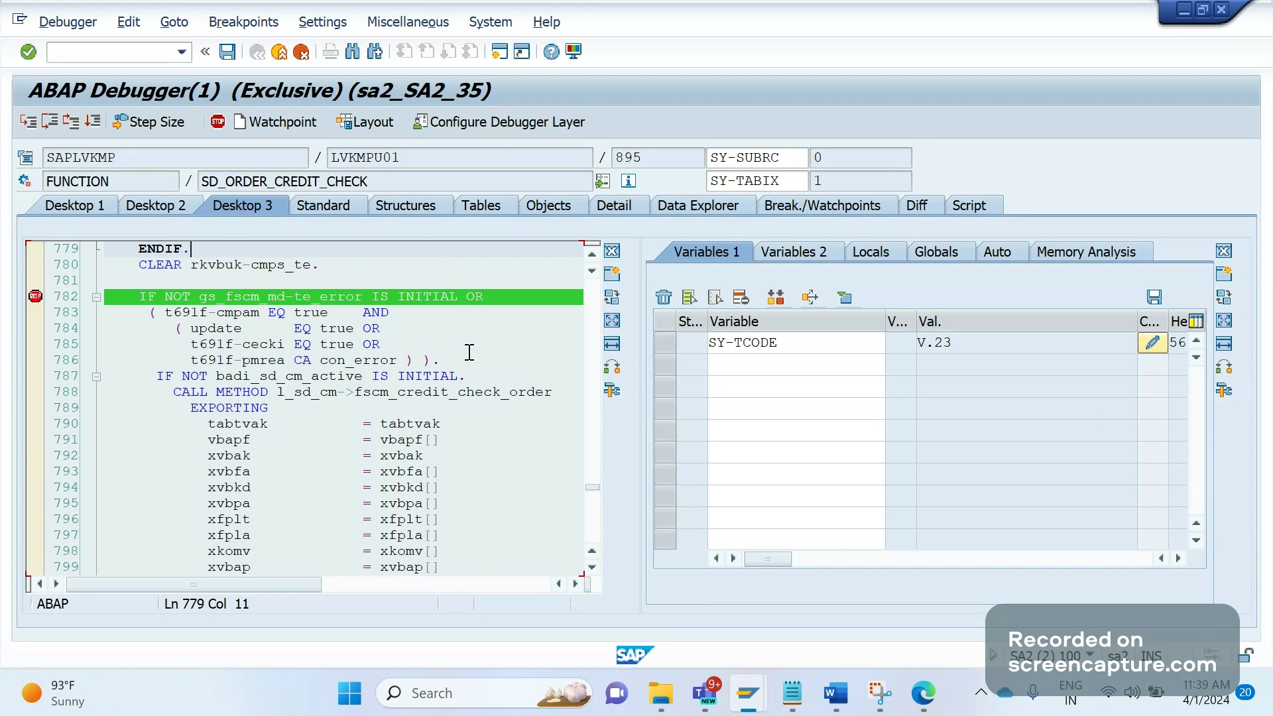
pyautogui.click(559, 392)
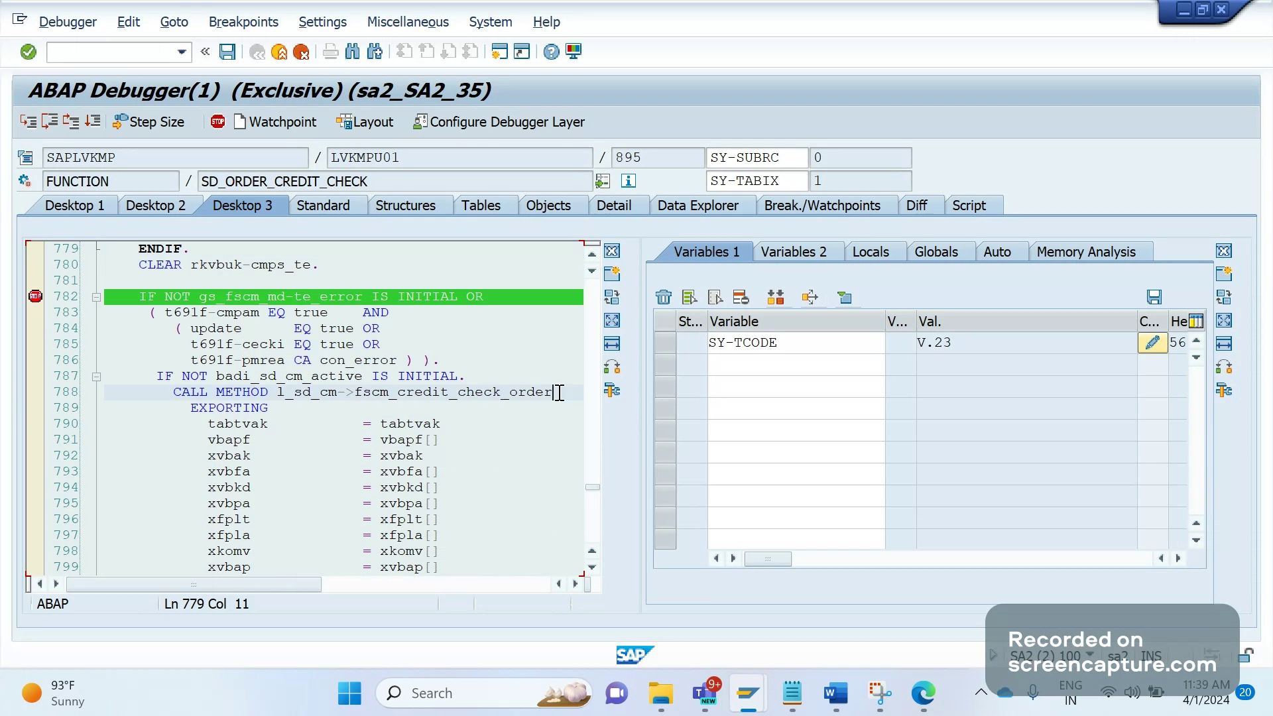
pyautogui.moveTo(558, 392); pyautogui.dragTo(359, 396)
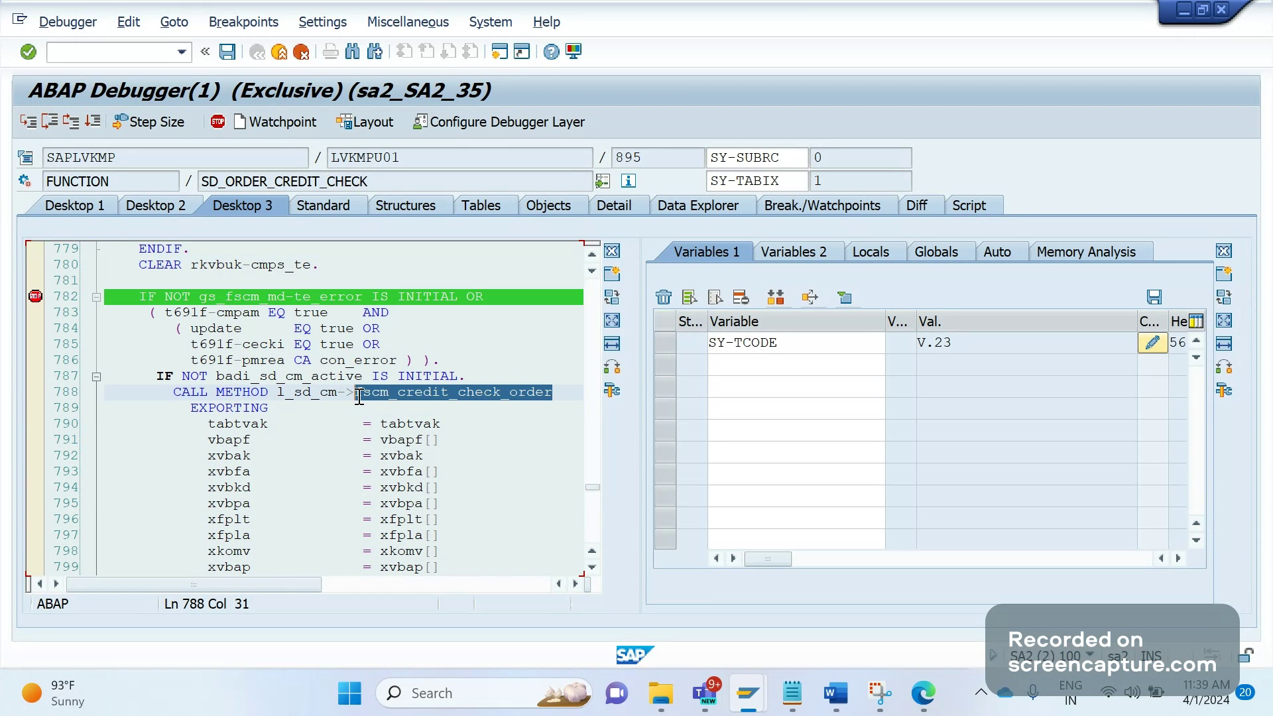
pyautogui.click(445, 423)
pyautogui.press('Down')
pyautogui.press('Down')
pyautogui.press('Down')
pyautogui.press('Down')
pyautogui.press('Down')
pyautogui.press('Down')
pyautogui.press('Down')
pyautogui.press('Down')
pyautogui.press('Down')
pyautogui.press('Down')
pyautogui.press('Down')
pyautogui.press('Down')
pyautogui.press('Down')
pyautogui.press('Down')
pyautogui.press('Down')
pyautogui.press('Down')
pyautogui.press('Down')
pyautogui.press('Down')
pyautogui.press('Down')
pyautogui.press('Down')
pyautogui.press('Down')
pyautogui.press('Down')
pyautogui.press('Down')
pyautogui.press('Down')
pyautogui.press('Down')
pyautogui.press('Down')
pyautogui.press('Down')
pyautogui.press('Down')
pyautogui.press('Down')
pyautogui.press('Down')
pyautogui.press('Down')
pyautogui.press('Down')
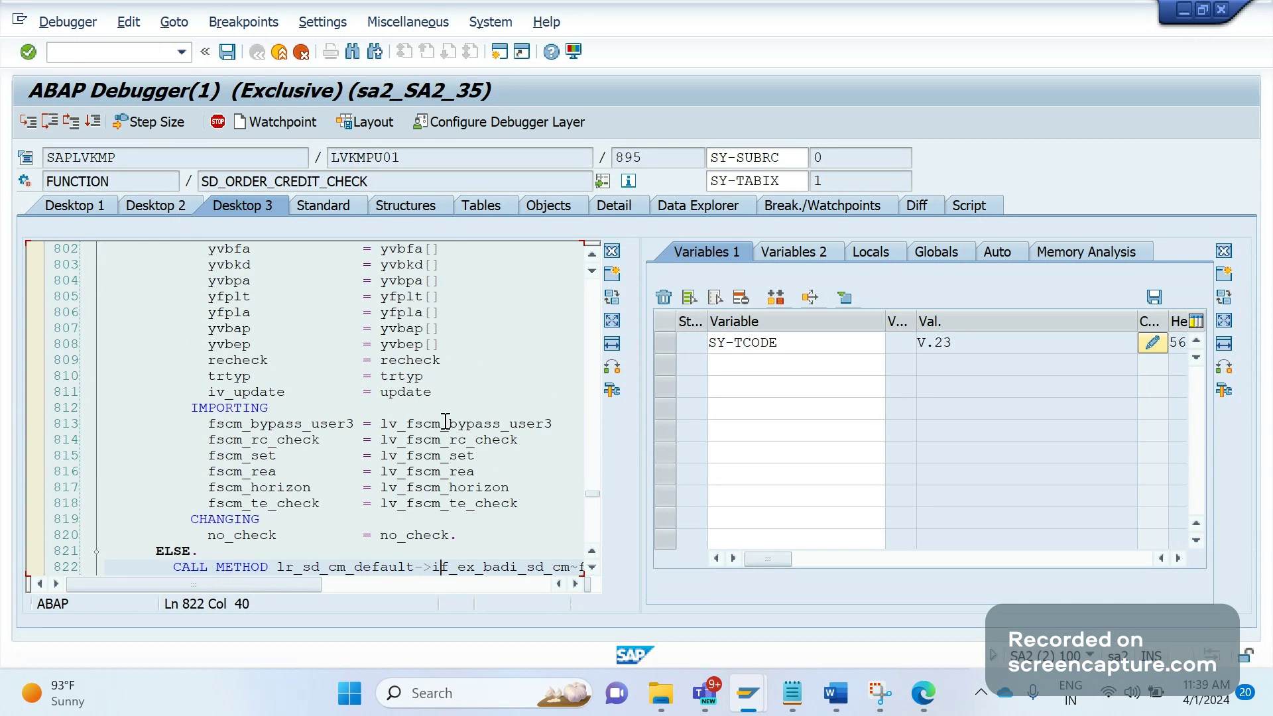
pyautogui.press('Down')
pyautogui.press('Down')
pyautogui.press('Down')
pyautogui.press('Down')
pyautogui.press('Down')
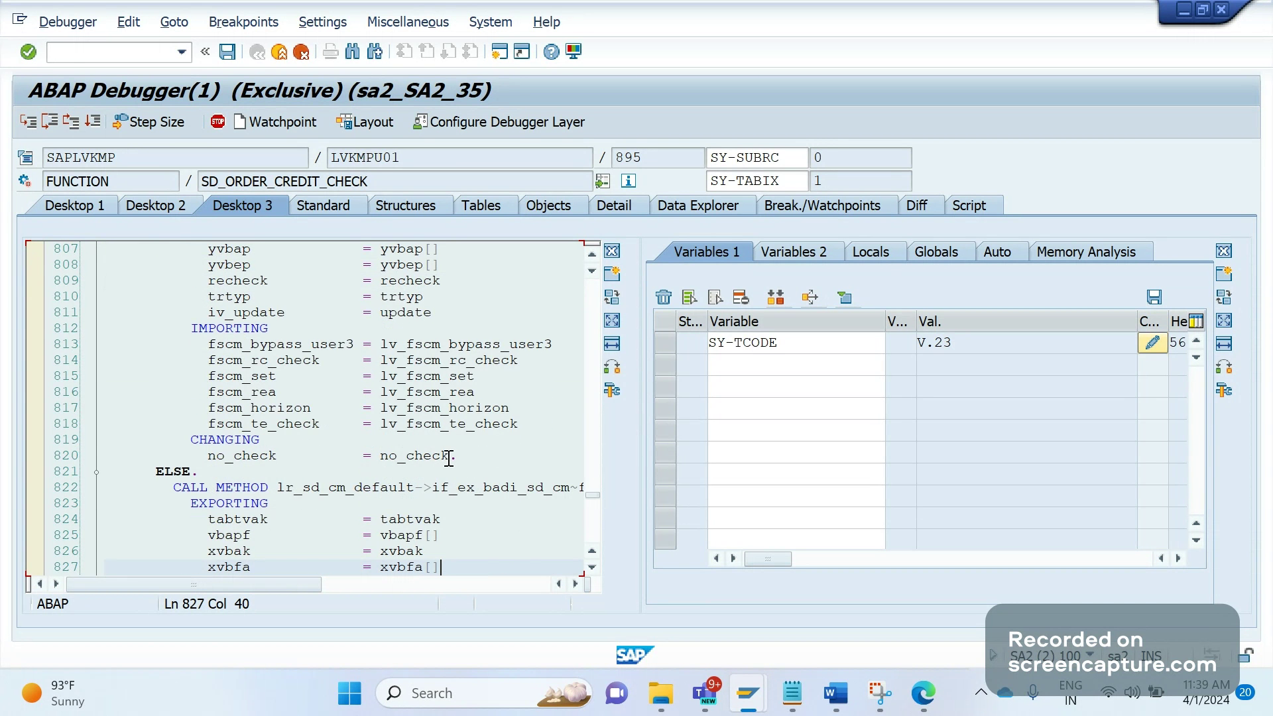
pyautogui.click(470, 504)
pyautogui.press('Down')
pyautogui.press('Down')
pyautogui.press('Down')
pyautogui.press('Down')
pyautogui.press('Down')
pyautogui.press('Down')
pyautogui.press('Down')
pyautogui.press('Down')
pyautogui.press('Down')
pyautogui.press('Down')
pyautogui.press('Down')
pyautogui.press('Down')
pyautogui.press('Down')
pyautogui.press('Down')
pyautogui.press('Down')
pyautogui.press('Down')
pyautogui.press('Down')
pyautogui.press('Down')
pyautogui.press('Down')
pyautogui.press('Down')
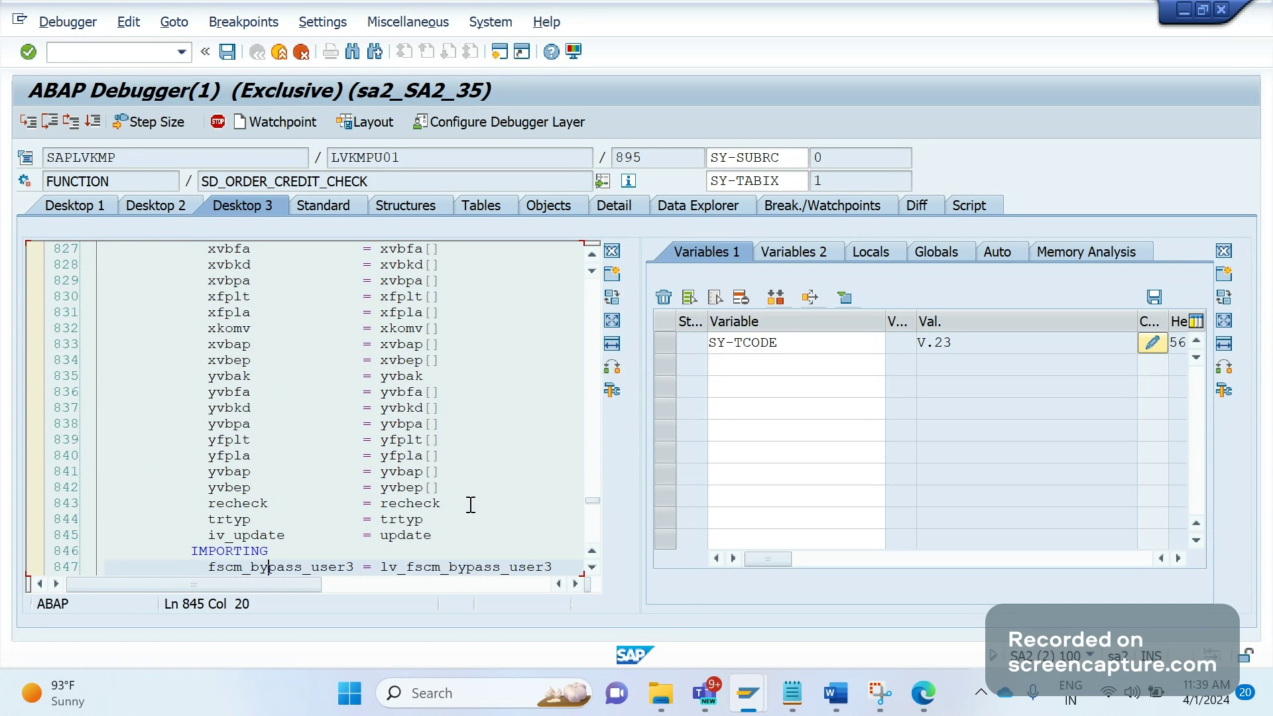
pyautogui.press('Down')
pyautogui.press('Down')
pyautogui.press('Down')
pyautogui.press('Down')
pyautogui.press('Down')
pyautogui.press('Down')
pyautogui.press('Down')
pyautogui.press('Down')
pyautogui.press('Down')
pyautogui.press('Down')
pyautogui.press('Down')
pyautogui.press('Down')
pyautogui.press('Down')
pyautogui.press('Down')
pyautogui.press('Down')
pyautogui.press('Down')
pyautogui.press('Down')
pyautogui.press('Down')
pyautogui.press('Down')
pyautogui.press('Down')
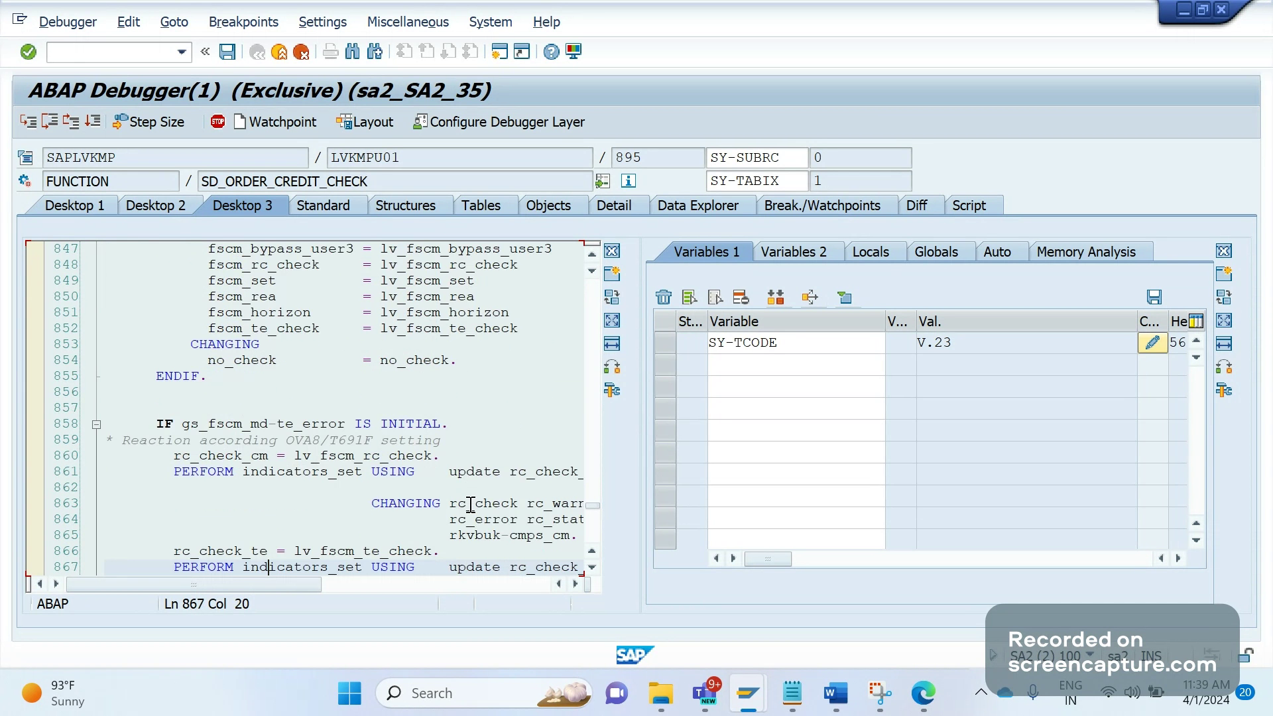
pyautogui.press('Down')
pyautogui.press('Down')
pyautogui.press('Down')
pyautogui.press('Down')
pyautogui.press('Down')
pyautogui.press('Down')
pyautogui.press('Down')
pyautogui.press('Down')
pyautogui.press('Down')
pyautogui.press('Down')
pyautogui.press('Down')
pyautogui.press('Down')
pyautogui.press('Down')
pyautogui.press('Down')
pyautogui.press('Down')
pyautogui.press('Down')
pyautogui.press('Down')
pyautogui.press('Down')
pyautogui.press('Down')
pyautogui.press('Down')
pyautogui.press('Down')
pyautogui.press('Down')
pyautogui.press('Down')
pyautogui.press('Down')
pyautogui.press('Down')
pyautogui.press('Down')
pyautogui.press('Down')
pyautogui.press('Down')
pyautogui.press('Down')
pyautogui.press('Down')
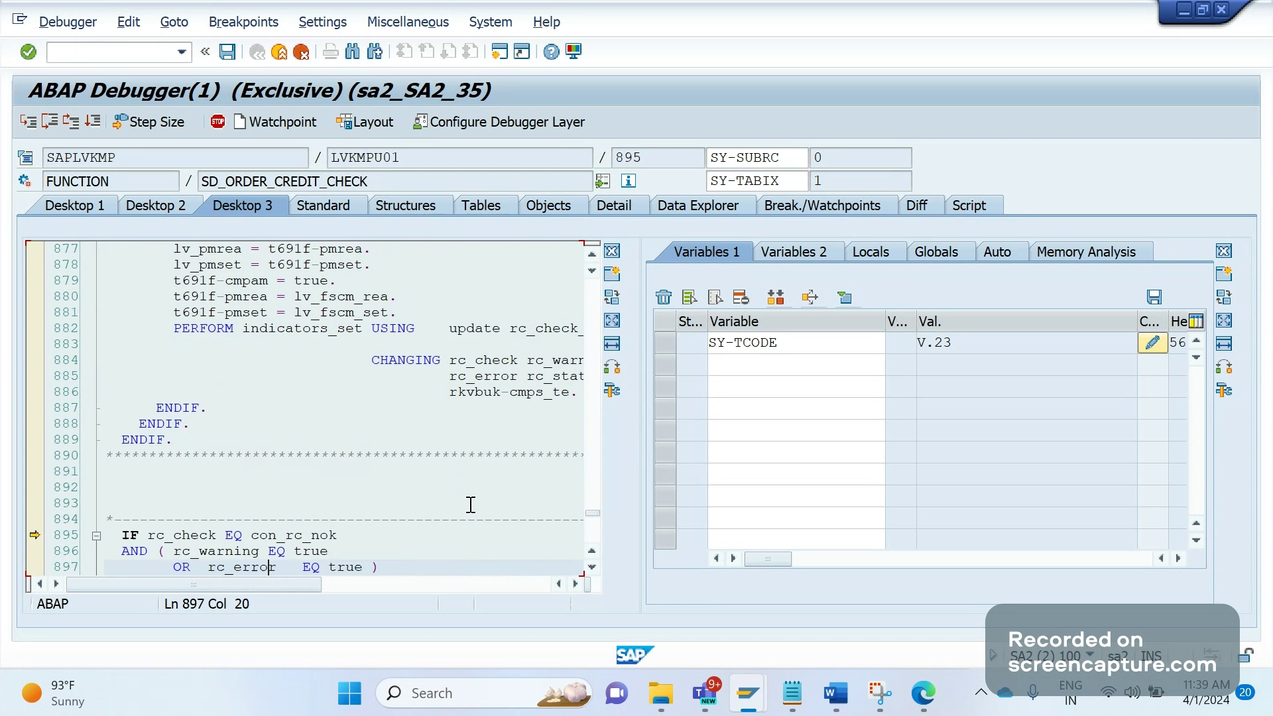
pyautogui.press('Down')
pyautogui.press('Down')
pyautogui.press('Down')
pyautogui.press('Down')
pyautogui.press('Down')
pyautogui.press('Down')
pyautogui.press('Down')
pyautogui.press('Down')
pyautogui.press('Down')
pyautogui.press('Down')
pyautogui.press('Down')
pyautogui.press('Down')
pyautogui.press('Down')
pyautogui.press('Down')
pyautogui.press('Down')
pyautogui.press('Down')
pyautogui.press('Down')
pyautogui.press('Down')
pyautogui.press('Down')
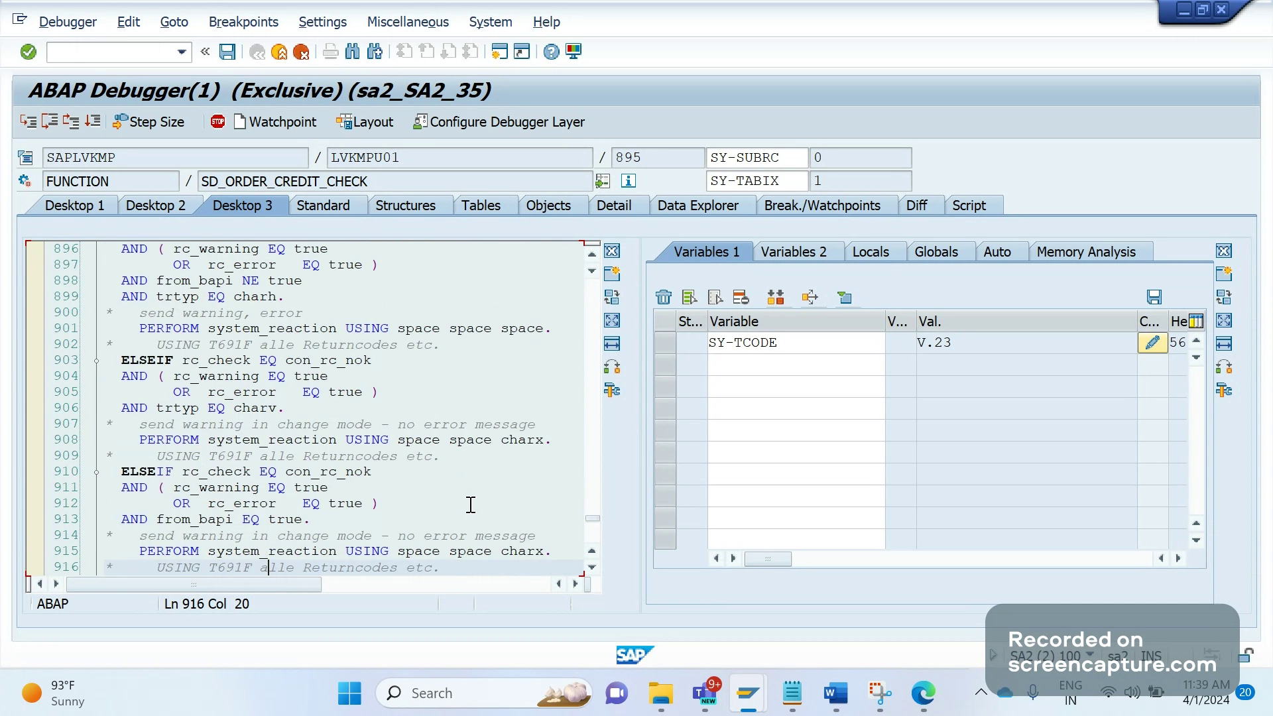
pyautogui.press('Down')
pyautogui.press('Down')
pyautogui.press('Down')
pyautogui.press('Down')
pyautogui.press('Down')
pyautogui.press('Down')
pyautogui.press('Down')
pyautogui.press('Down')
pyautogui.press('Down')
pyautogui.press('Down')
pyautogui.press('Down')
pyautogui.press('Down')
pyautogui.press('Down')
pyautogui.press('Down')
pyautogui.press('Down')
pyautogui.press('Down')
pyautogui.press('Down')
pyautogui.press('Down')
pyautogui.press('Down')
pyautogui.press('Down')
pyautogui.press('Down')
pyautogui.press('Down')
pyautogui.press('Down')
pyautogui.press('Down')
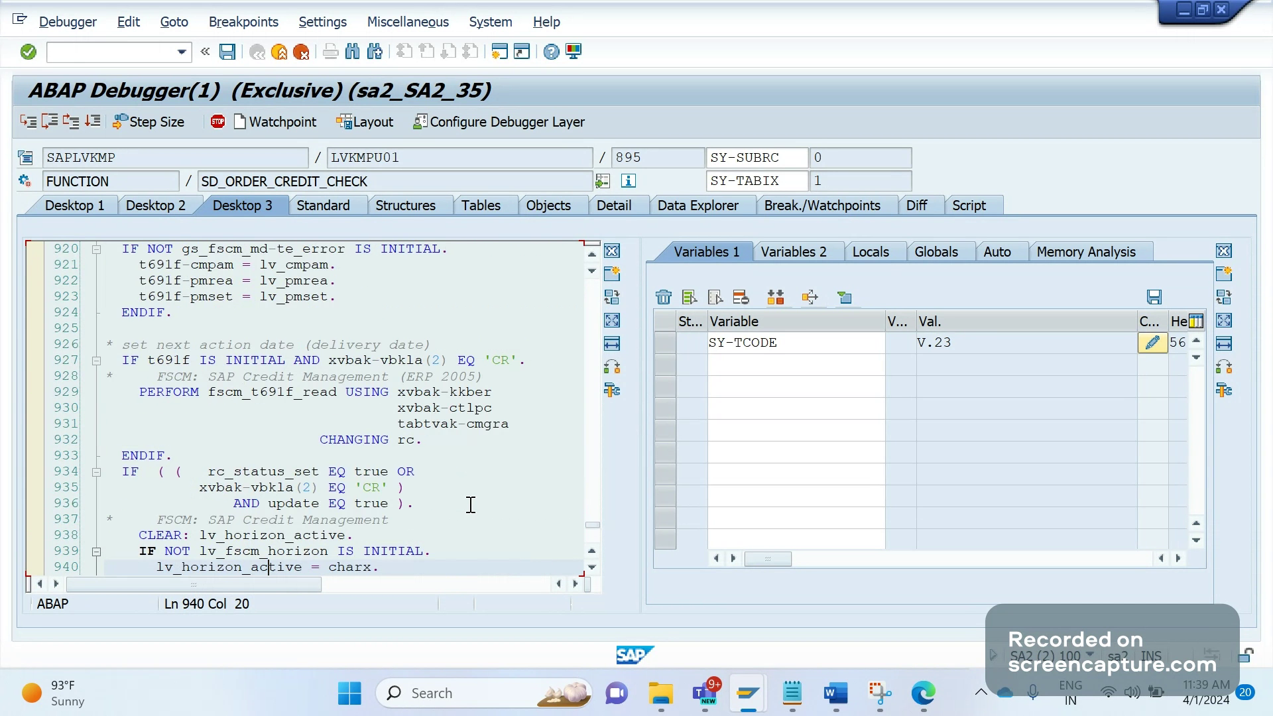
pyautogui.press('Down')
pyautogui.press('Down')
pyautogui.press('Down')
pyautogui.press('Down')
pyautogui.press('Down')
pyautogui.press('Down')
pyautogui.press('Down')
pyautogui.press('Down')
pyautogui.press('Down')
pyautogui.press('Down')
pyautogui.press('Down')
pyautogui.press('Down')
pyautogui.press('Down')
pyautogui.press('Down')
pyautogui.press('Down')
pyautogui.press('Down')
pyautogui.press('Down')
pyautogui.press('Down')
pyautogui.press('Down')
pyautogui.press('Down')
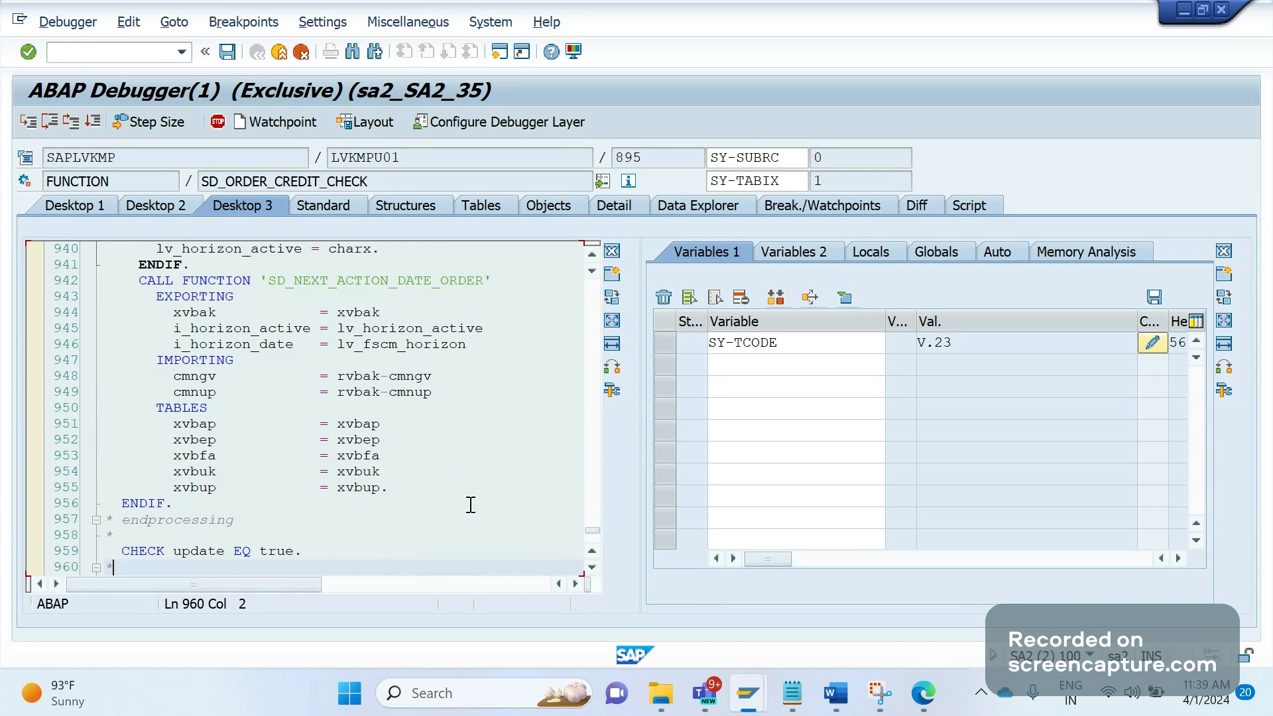
pyautogui.press('Down')
pyautogui.press('Down')
pyautogui.press('Down')
pyautogui.press('Down')
pyautogui.press('Down')
pyautogui.press('Down')
pyautogui.press('Down')
pyautogui.press('Down')
pyautogui.press('Down')
pyautogui.press('Down')
pyautogui.press('Down')
pyautogui.press('Down')
pyautogui.press('Down')
pyautogui.press('Down')
pyautogui.press('Down')
pyautogui.press('Down')
pyautogui.press('Down')
pyautogui.press('Down')
pyautogui.press('Down')
pyautogui.press('Down')
pyautogui.press('Down')
pyautogui.press('Down')
pyautogui.press('Down')
pyautogui.press('Down')
pyautogui.press('Down')
pyautogui.press('Down')
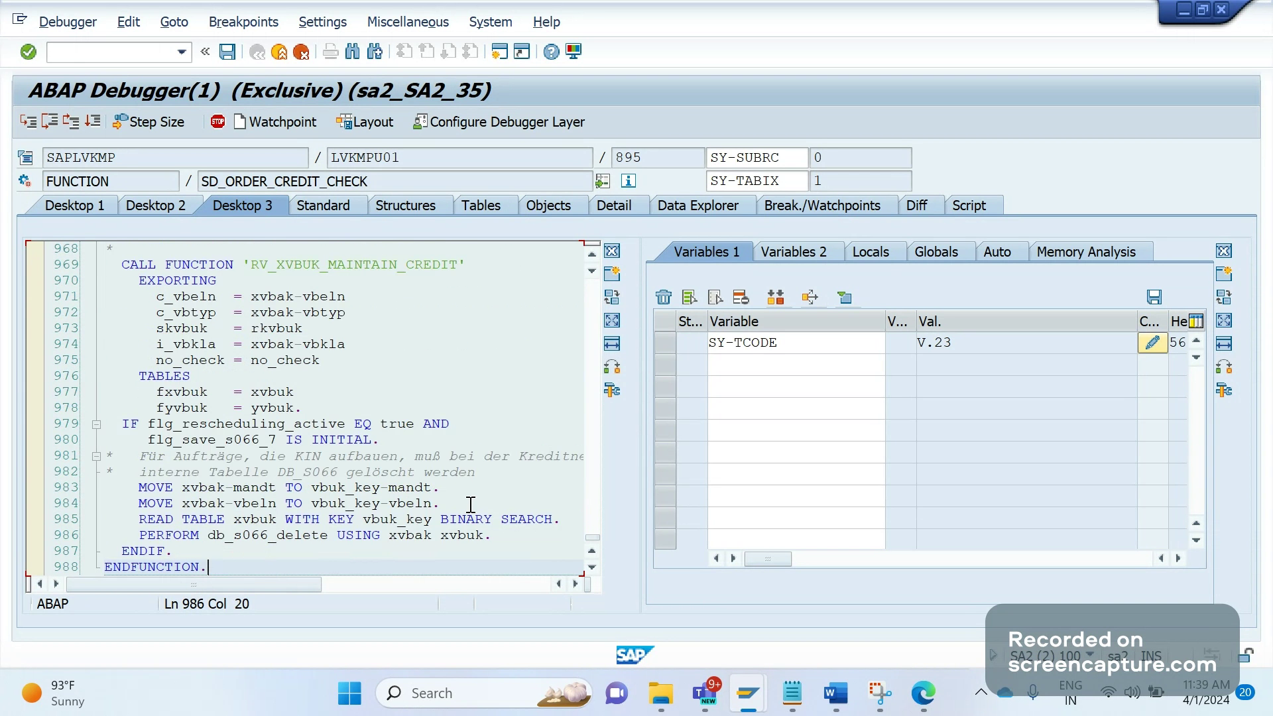
pyautogui.press('Up')
pyautogui.press('Up')
pyautogui.press('Up')
pyautogui.press('Up')
pyautogui.press('Up')
pyautogui.press('Up')
pyautogui.press('Up')
pyautogui.press('Up')
pyautogui.press('Up')
pyautogui.press('Up')
pyautogui.press('Up')
pyautogui.press('Up')
pyautogui.press('Up')
pyautogui.press('Up')
pyautogui.press('Up')
pyautogui.press('Up')
pyautogui.press('Up')
pyautogui.press('Up')
pyautogui.press('Up')
pyautogui.press('Up')
pyautogui.press('Up')
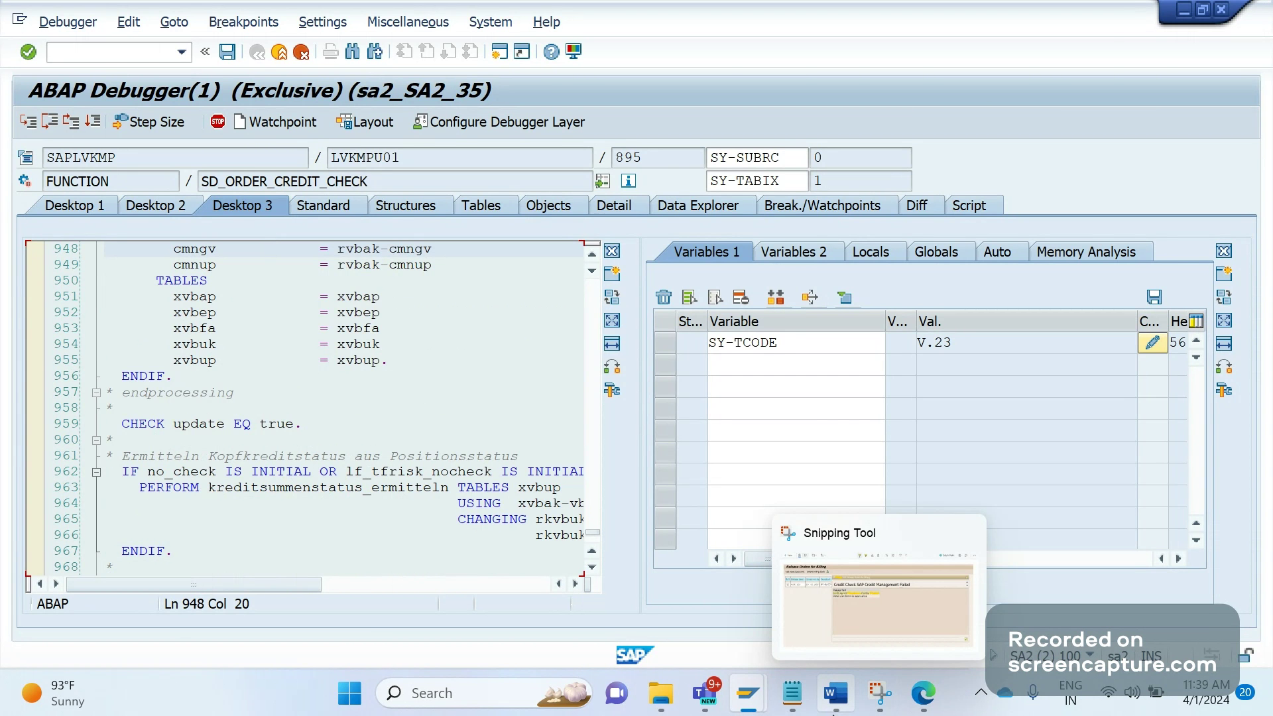
# - Show the SAP SD Enhancements notes in Word, then switch to the screencapture.com recorder page
pyautogui.click(835, 695)
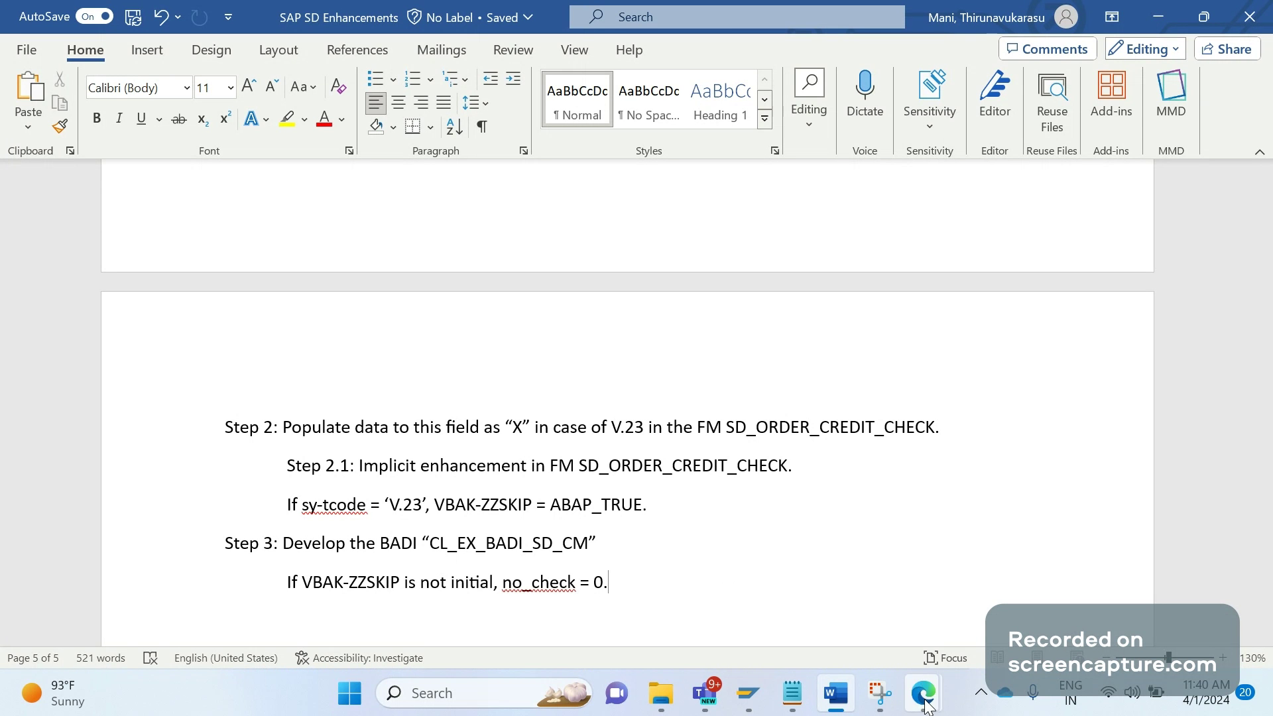
pyautogui.moveTo(923, 693)
pyautogui.click(847, 542)
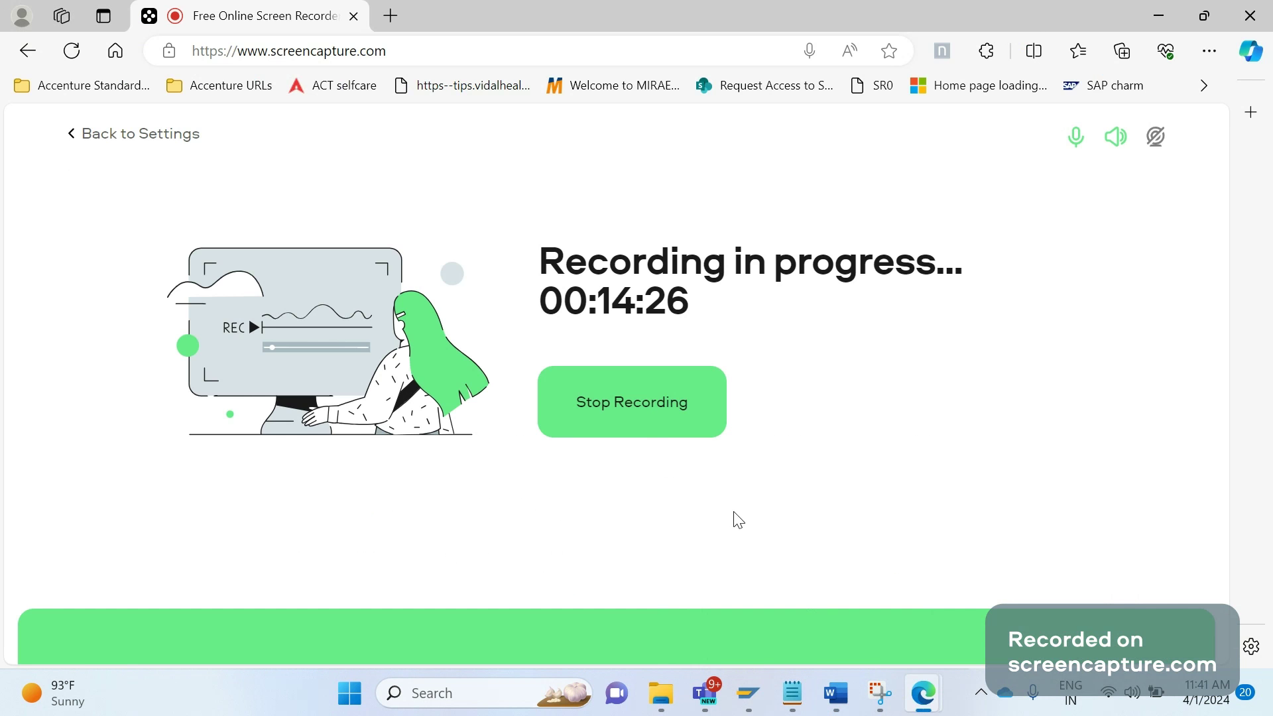